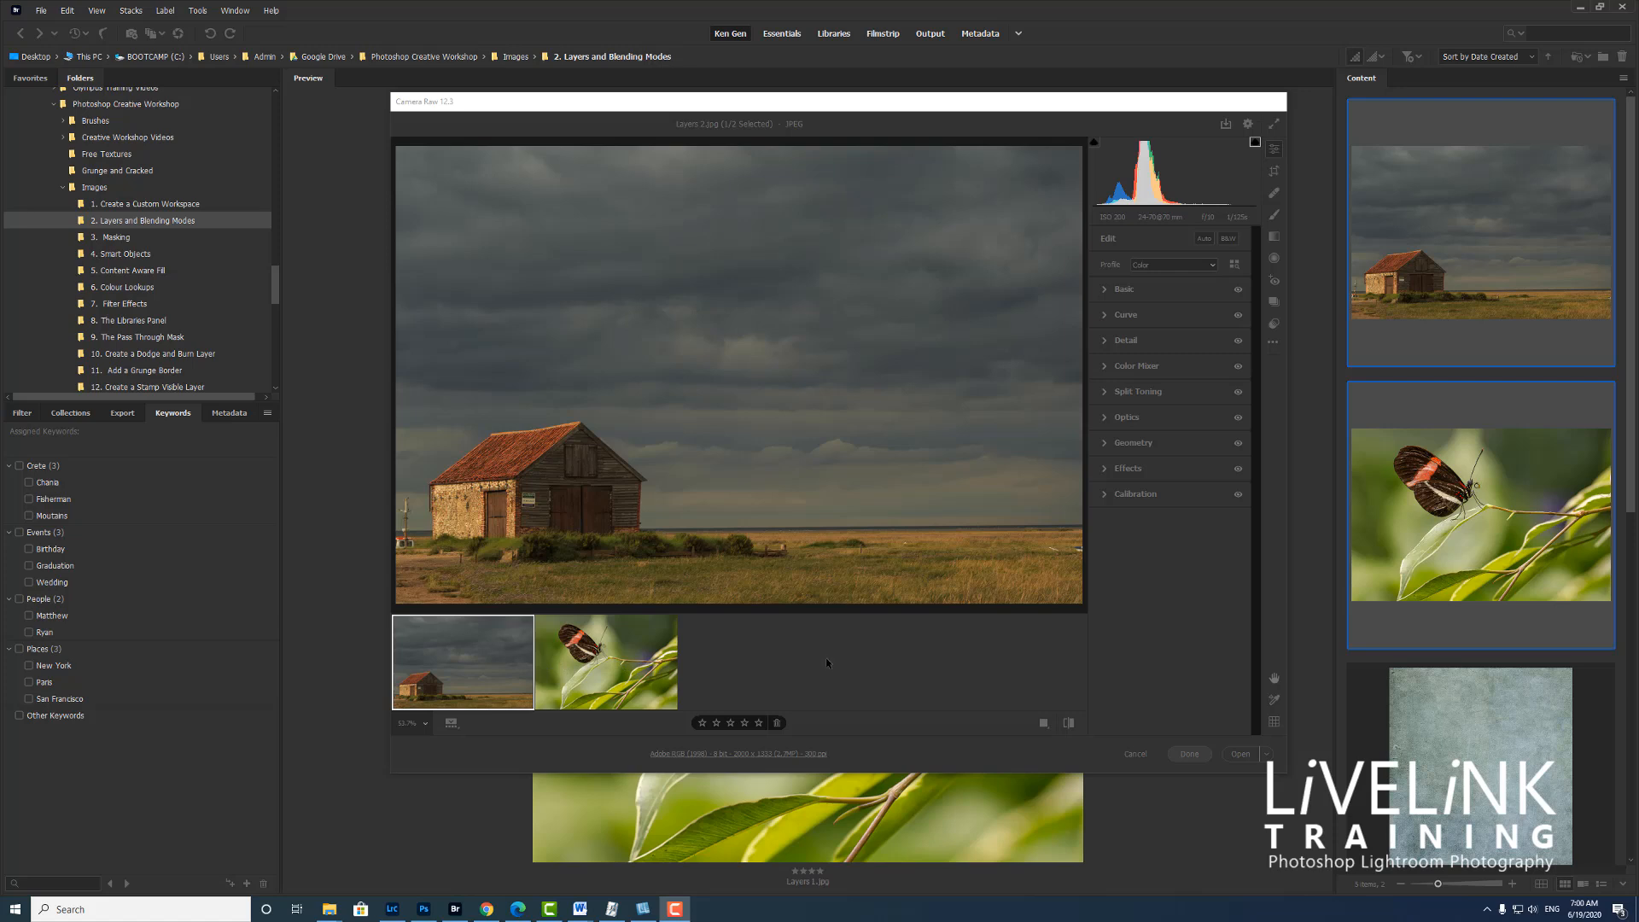
Switch the filmstrip orientation to Vertical and back to Horizontal
right_click(827, 658)
mouse_move(929, 750)
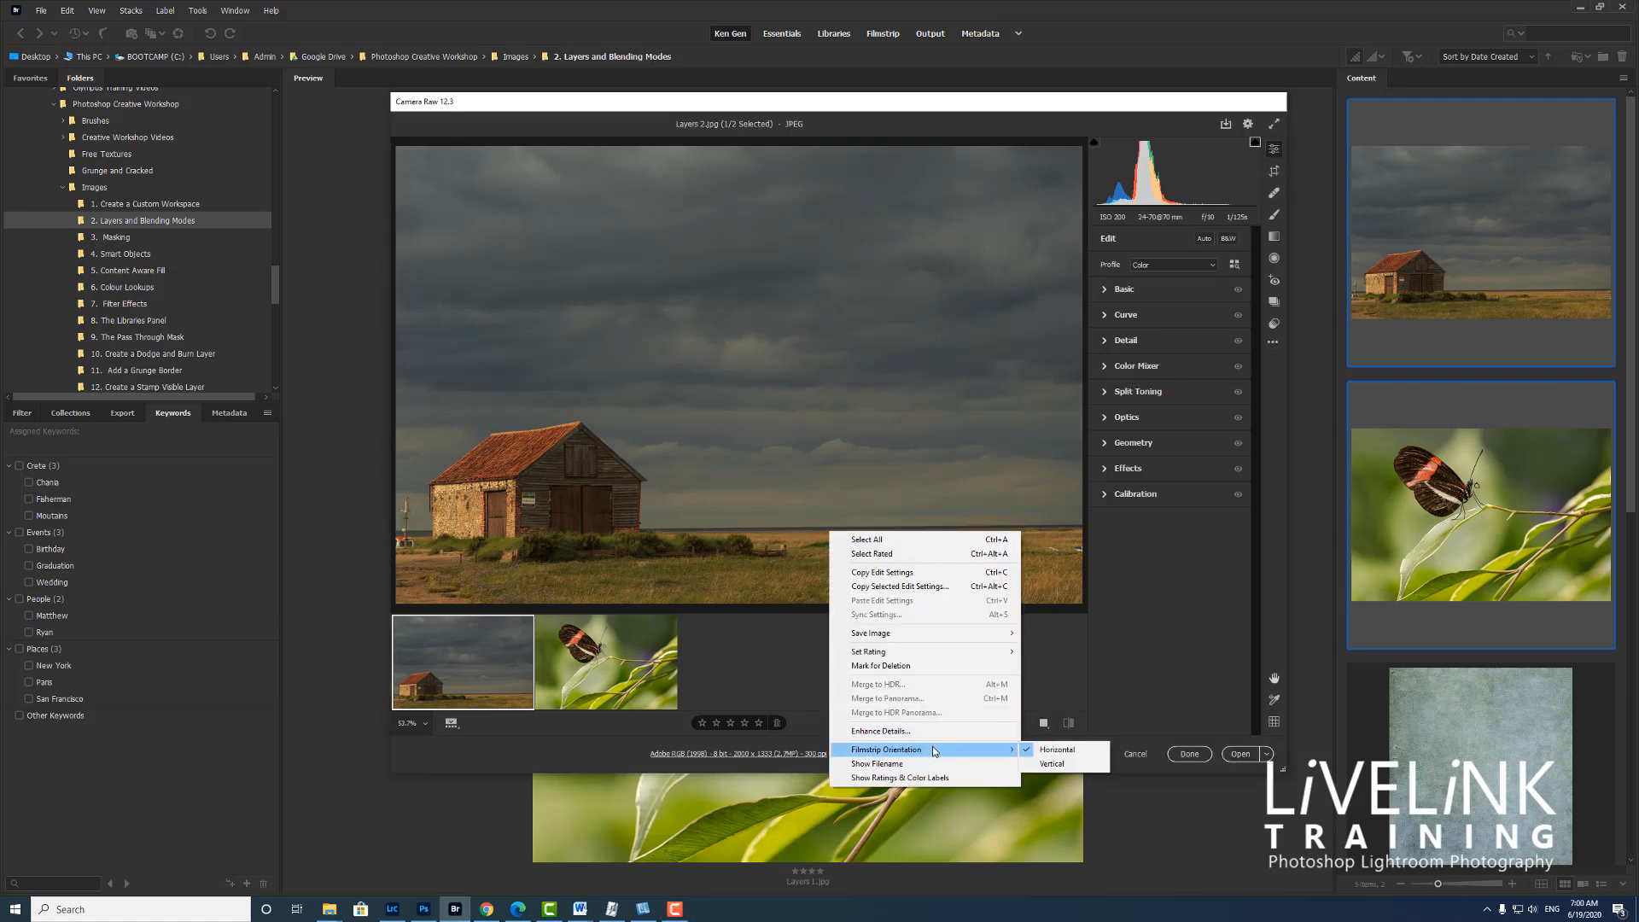
click(1048, 765)
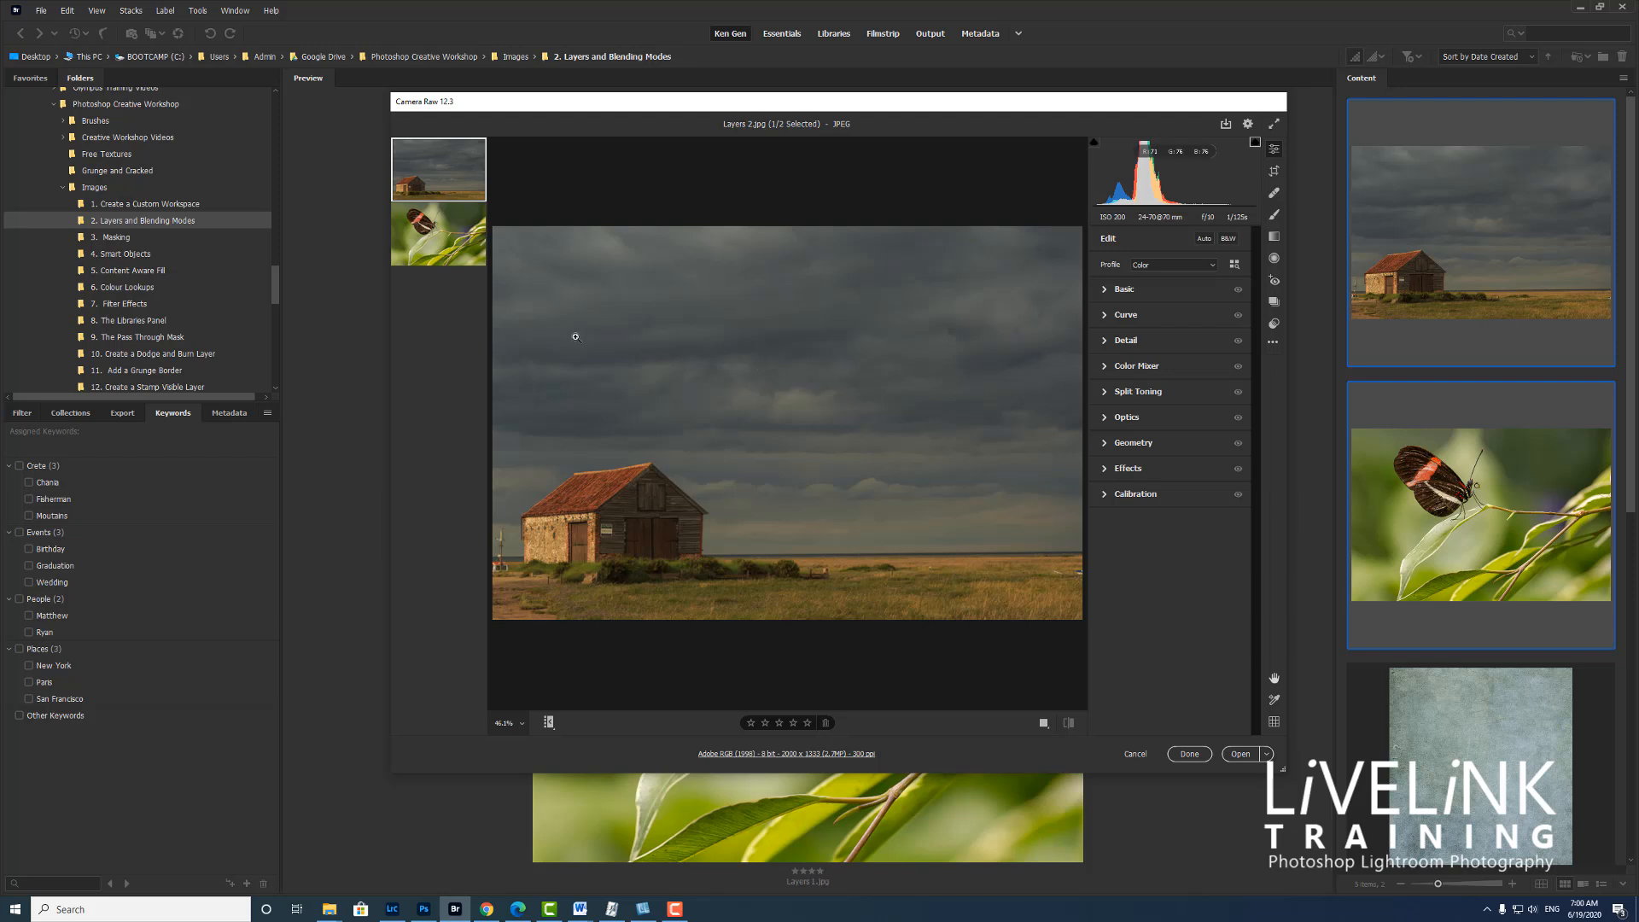
right_click(449, 237)
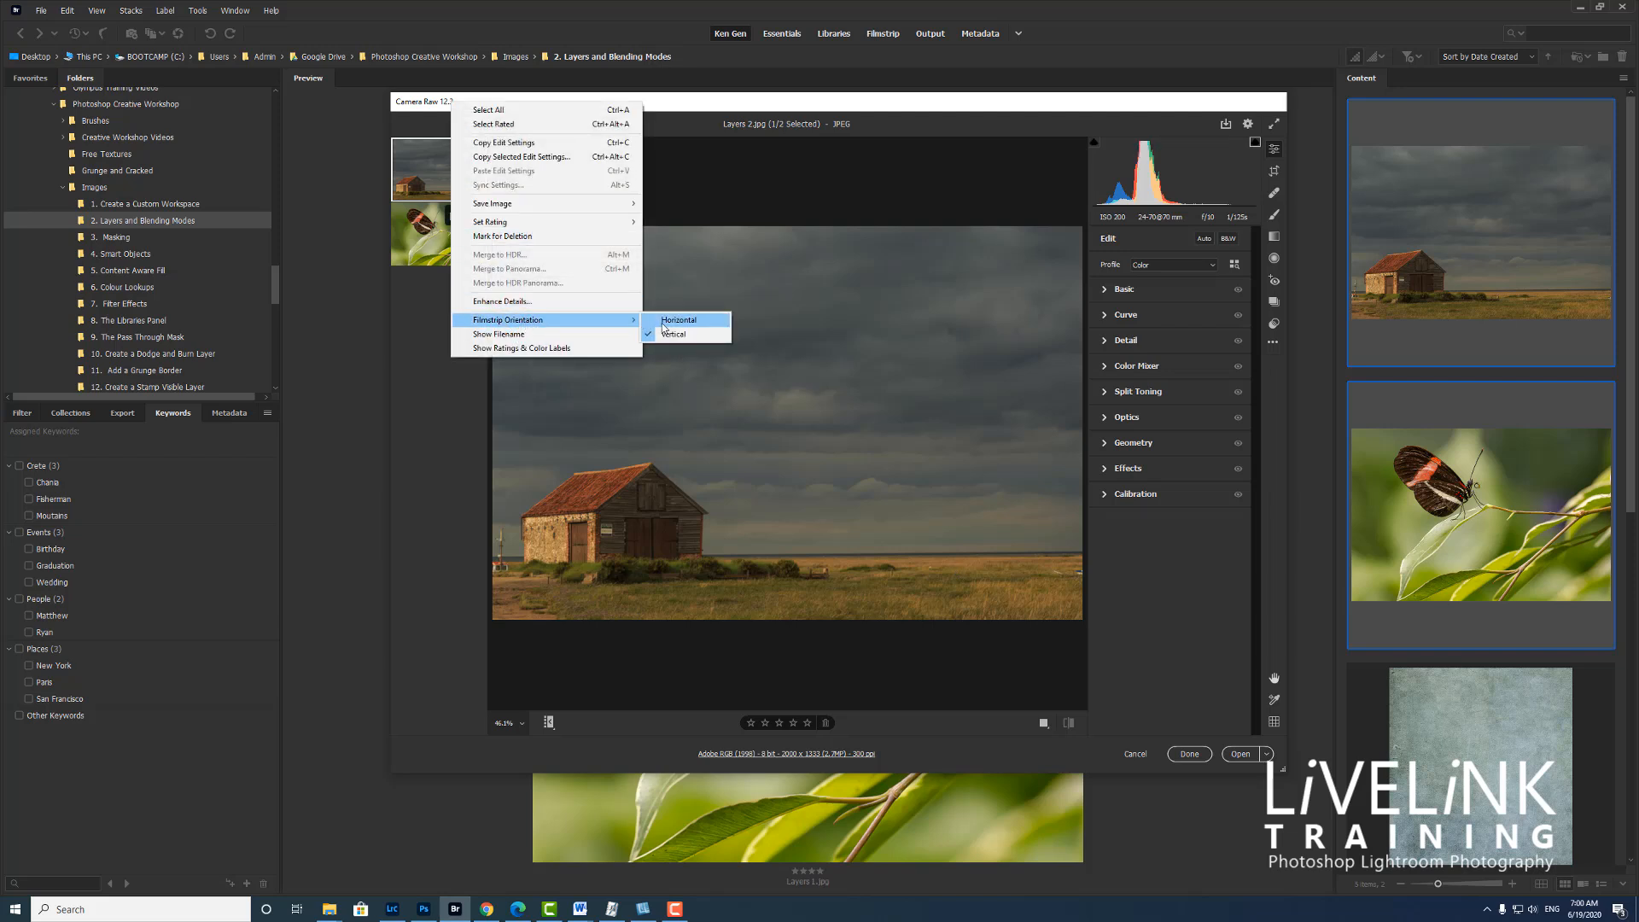
click(693, 321)
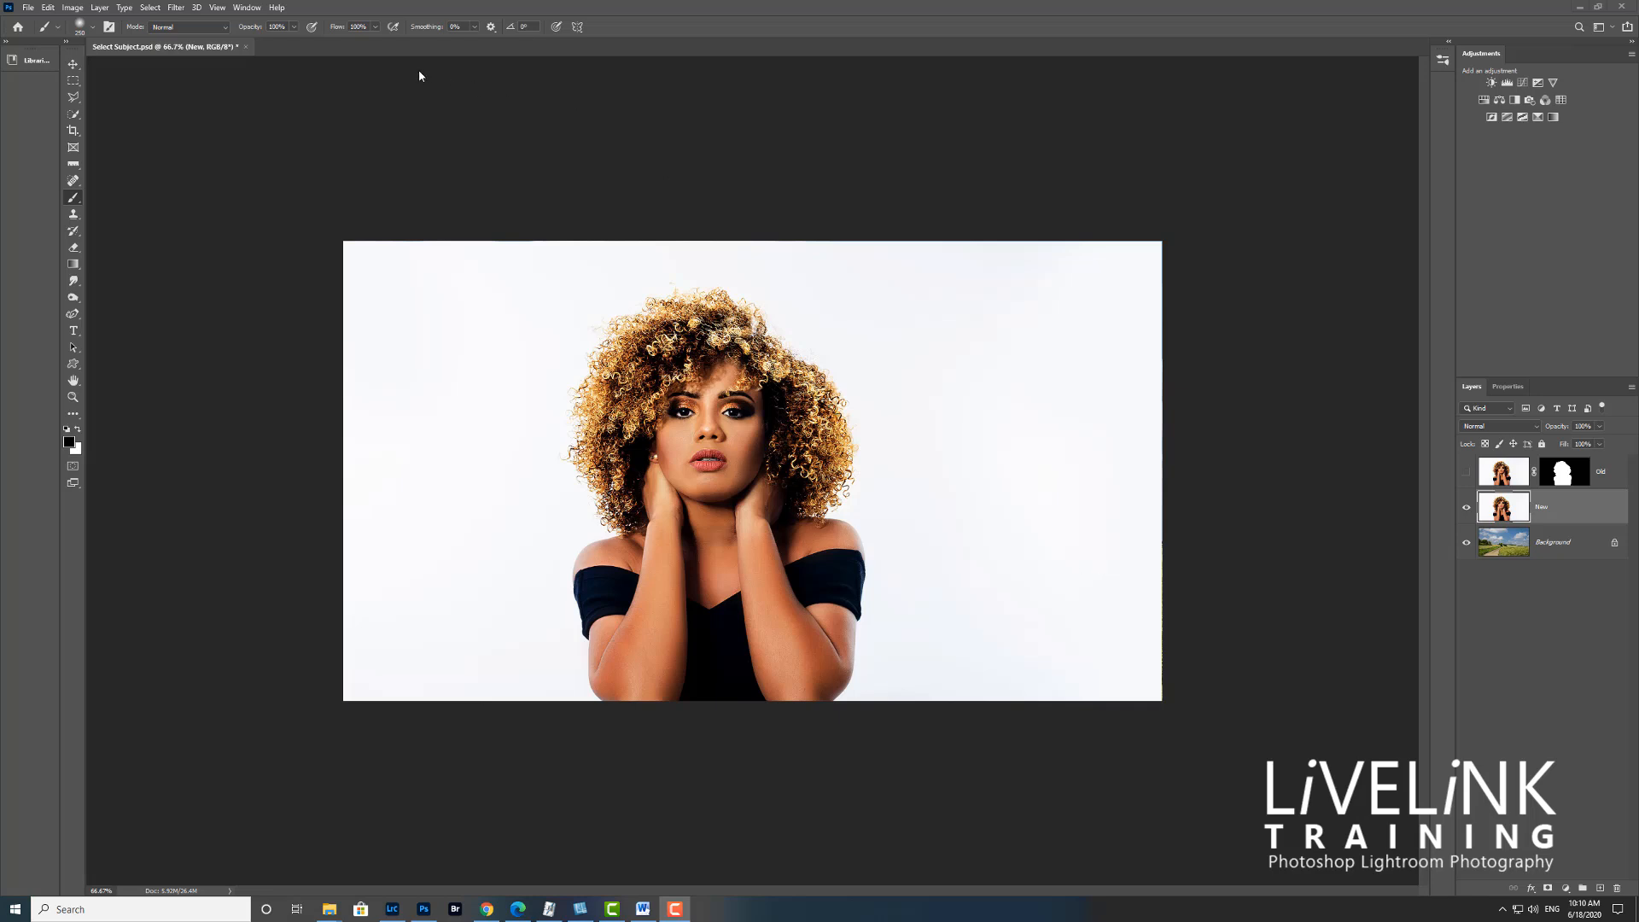
Select the subject on the New layer and add a layer mask from that selection
click(150, 7)
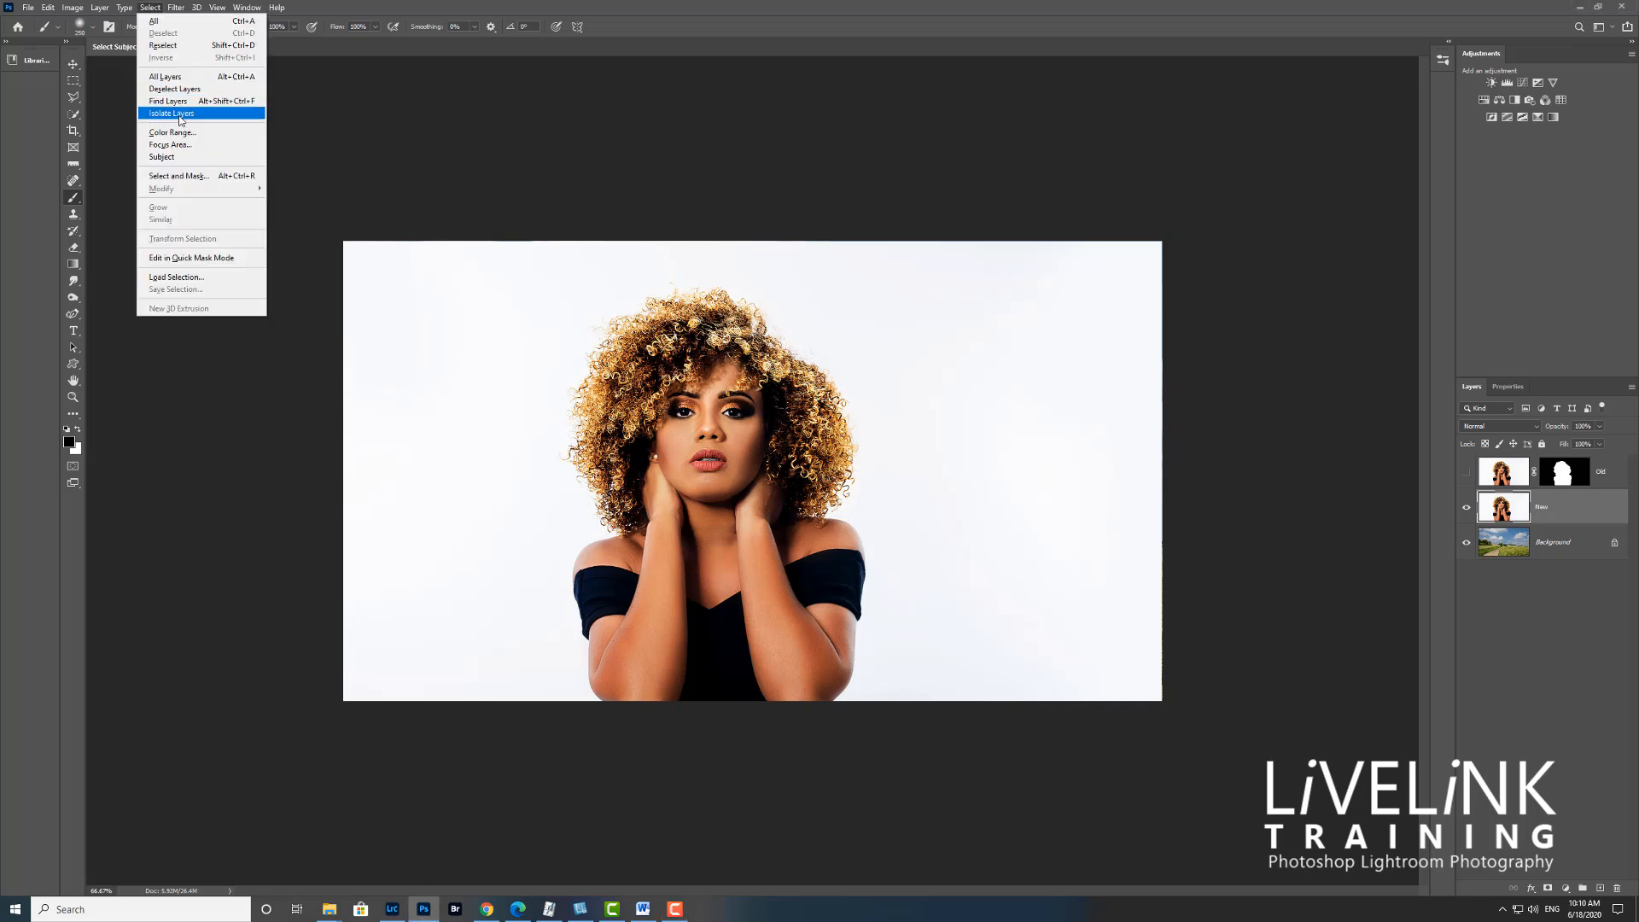
click(161, 156)
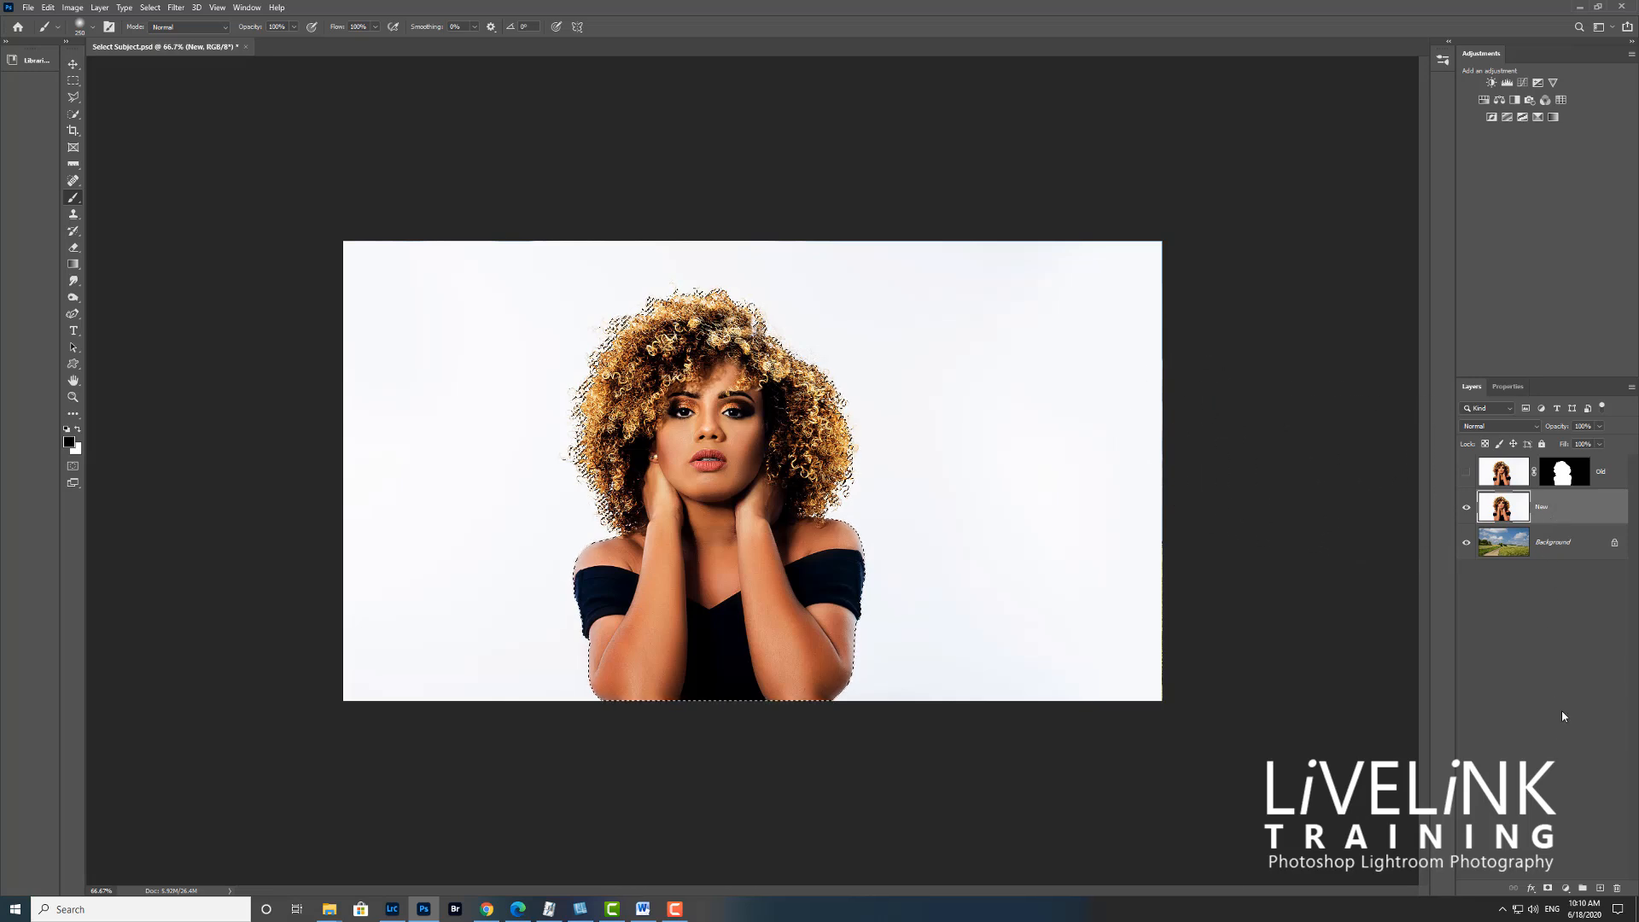
click(1547, 889)
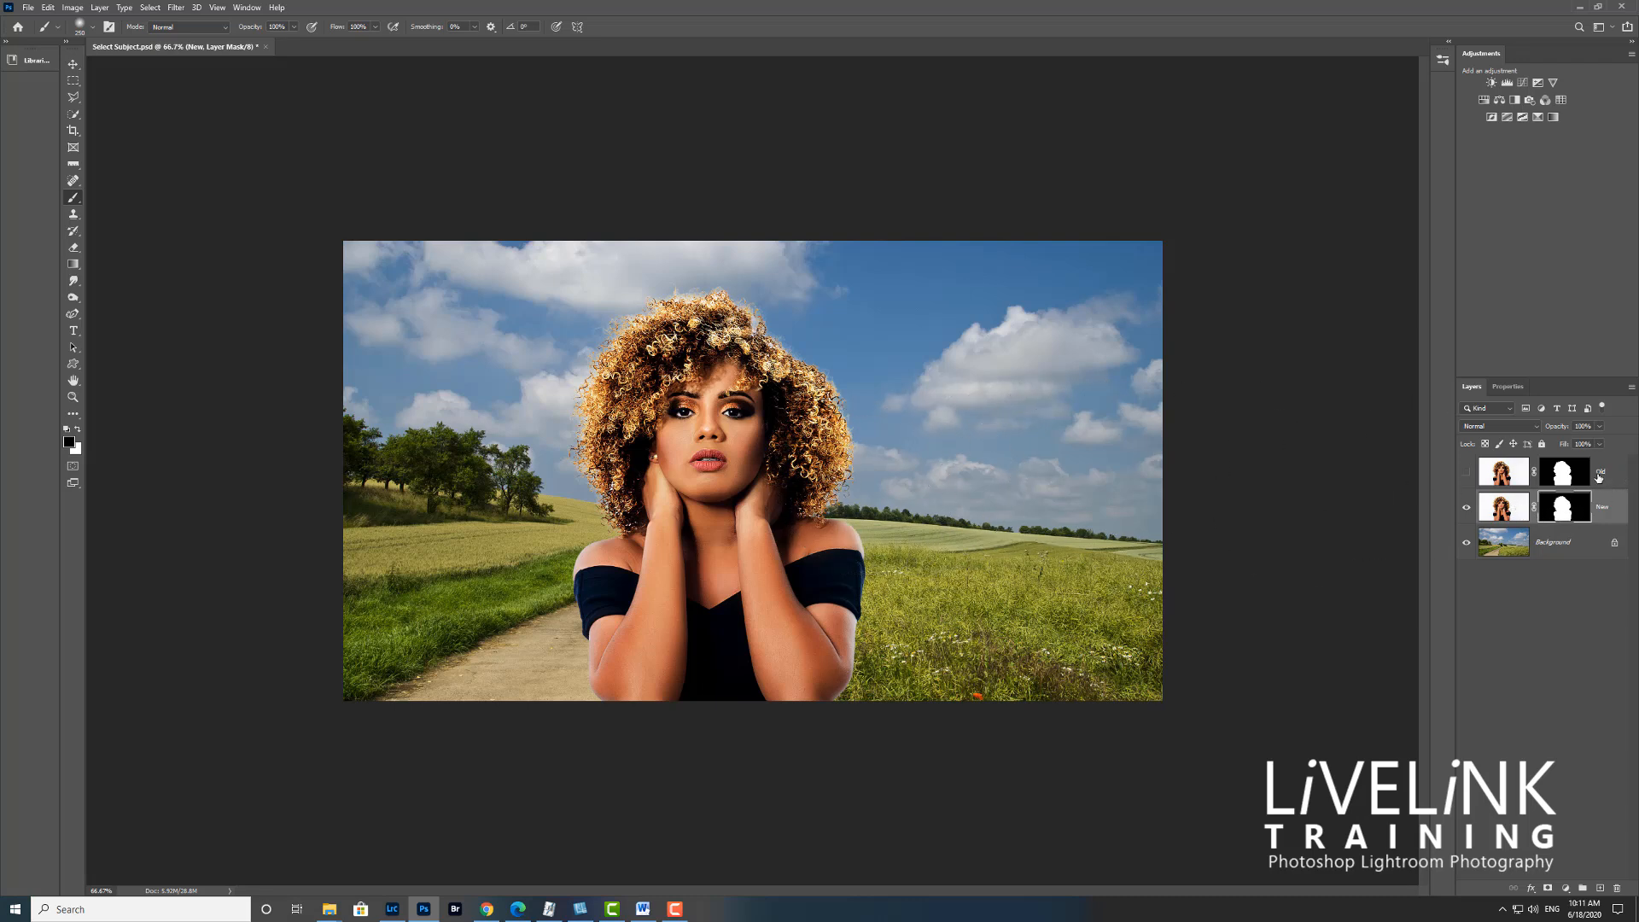
Toggle the top layer's visibility repeatedly to compare the old cut-out with the new one
click(1466, 477)
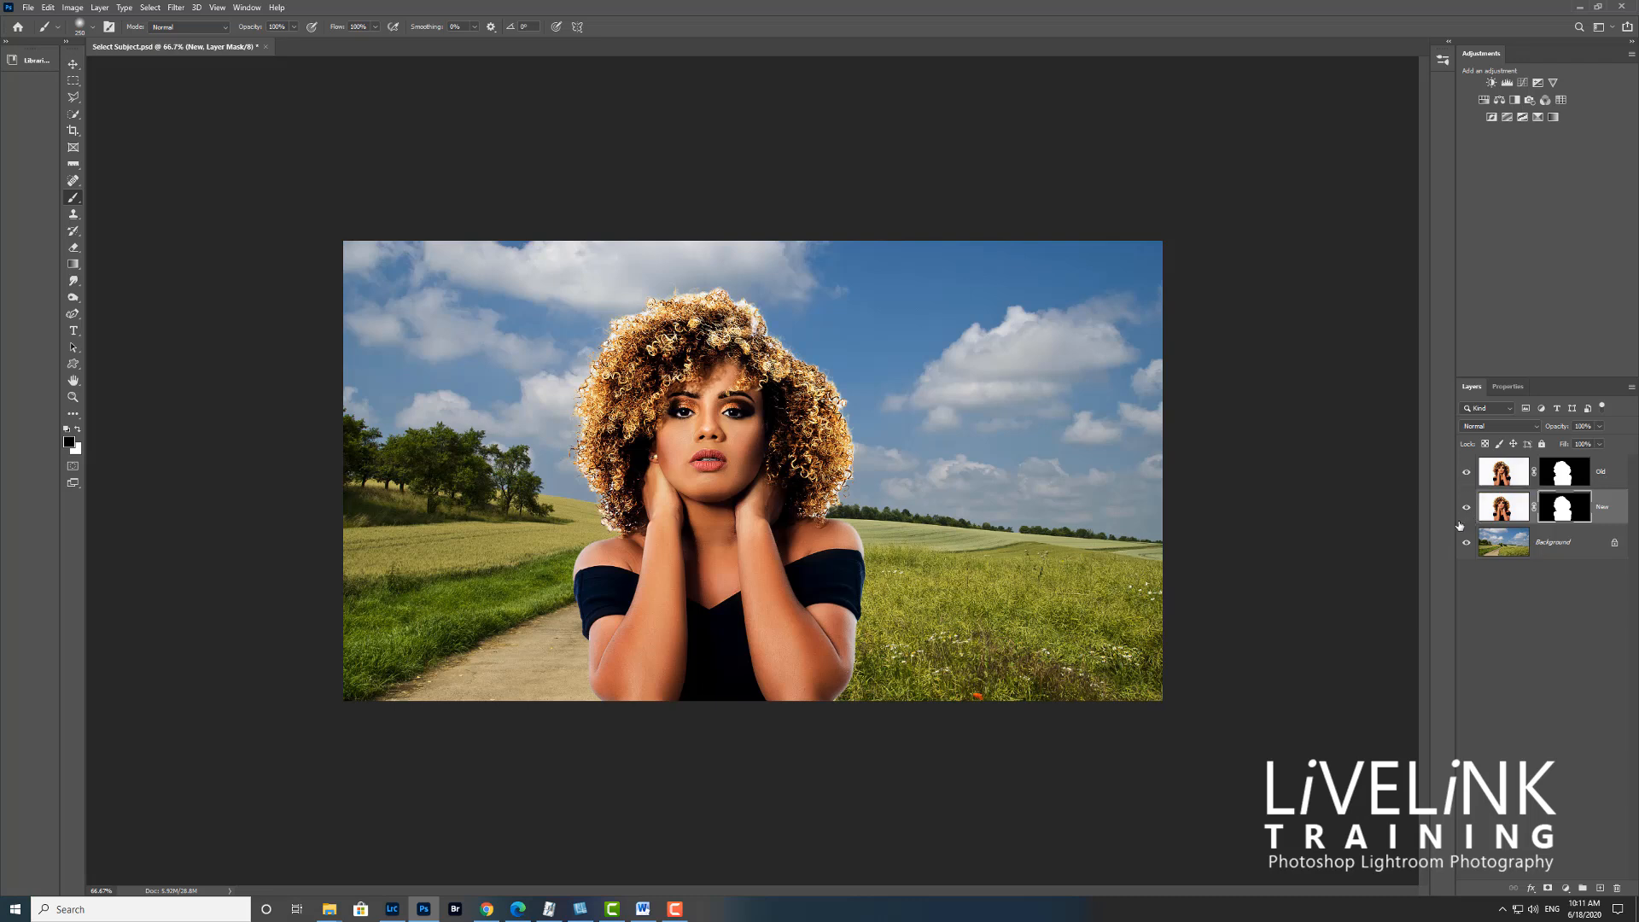
click(1468, 475)
click(1467, 475)
click(1469, 475)
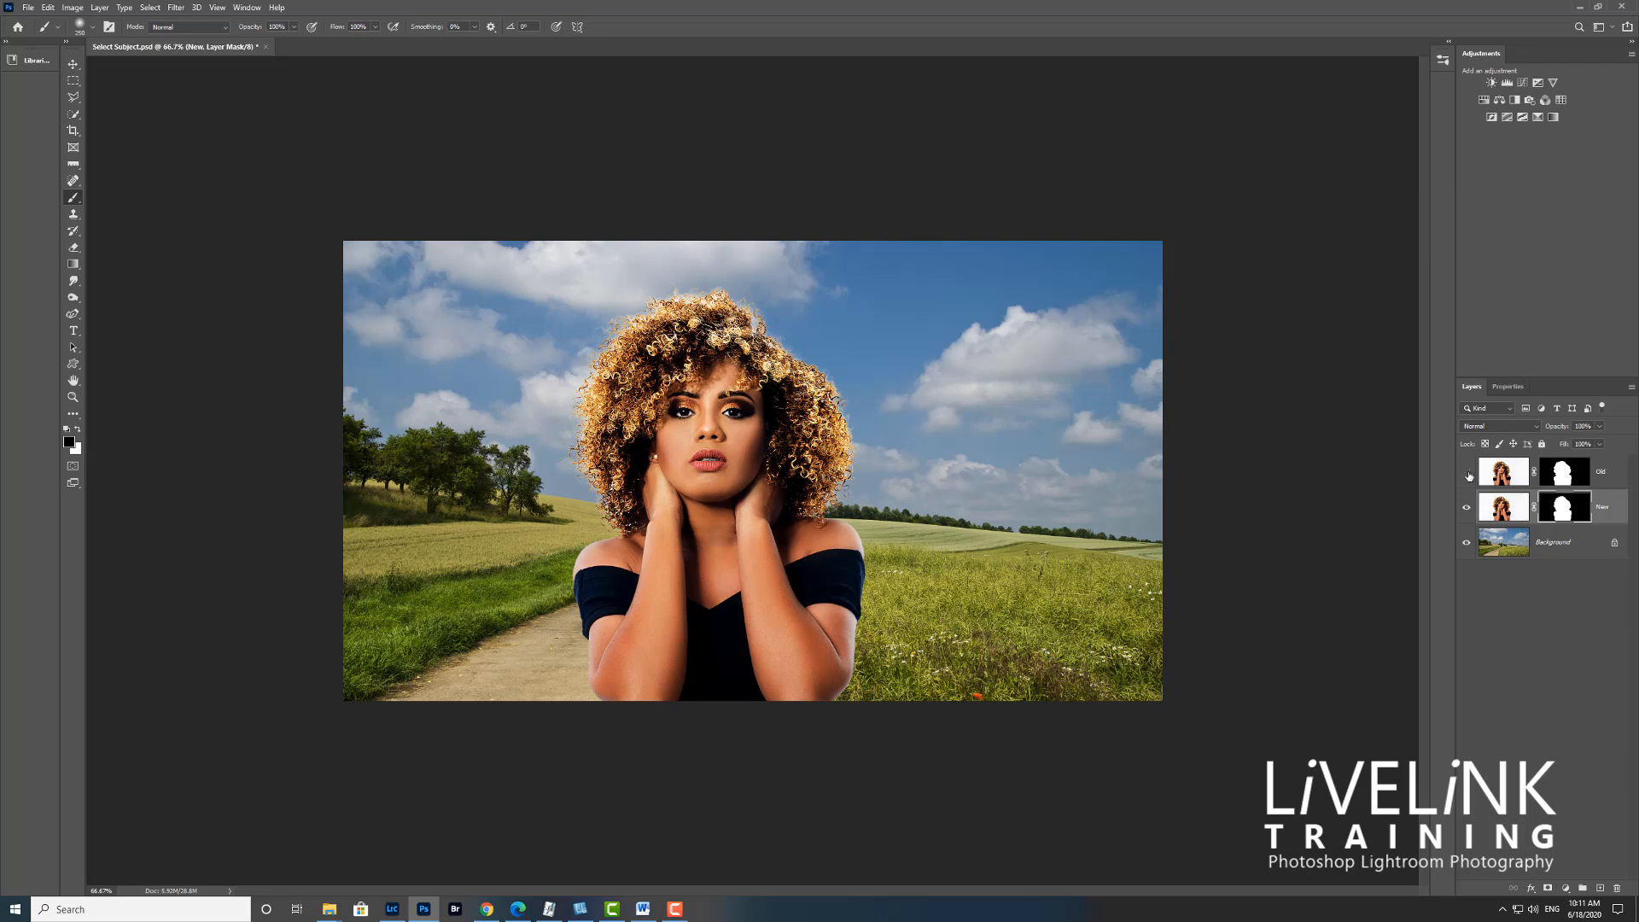
click(1470, 475)
click(1470, 475)
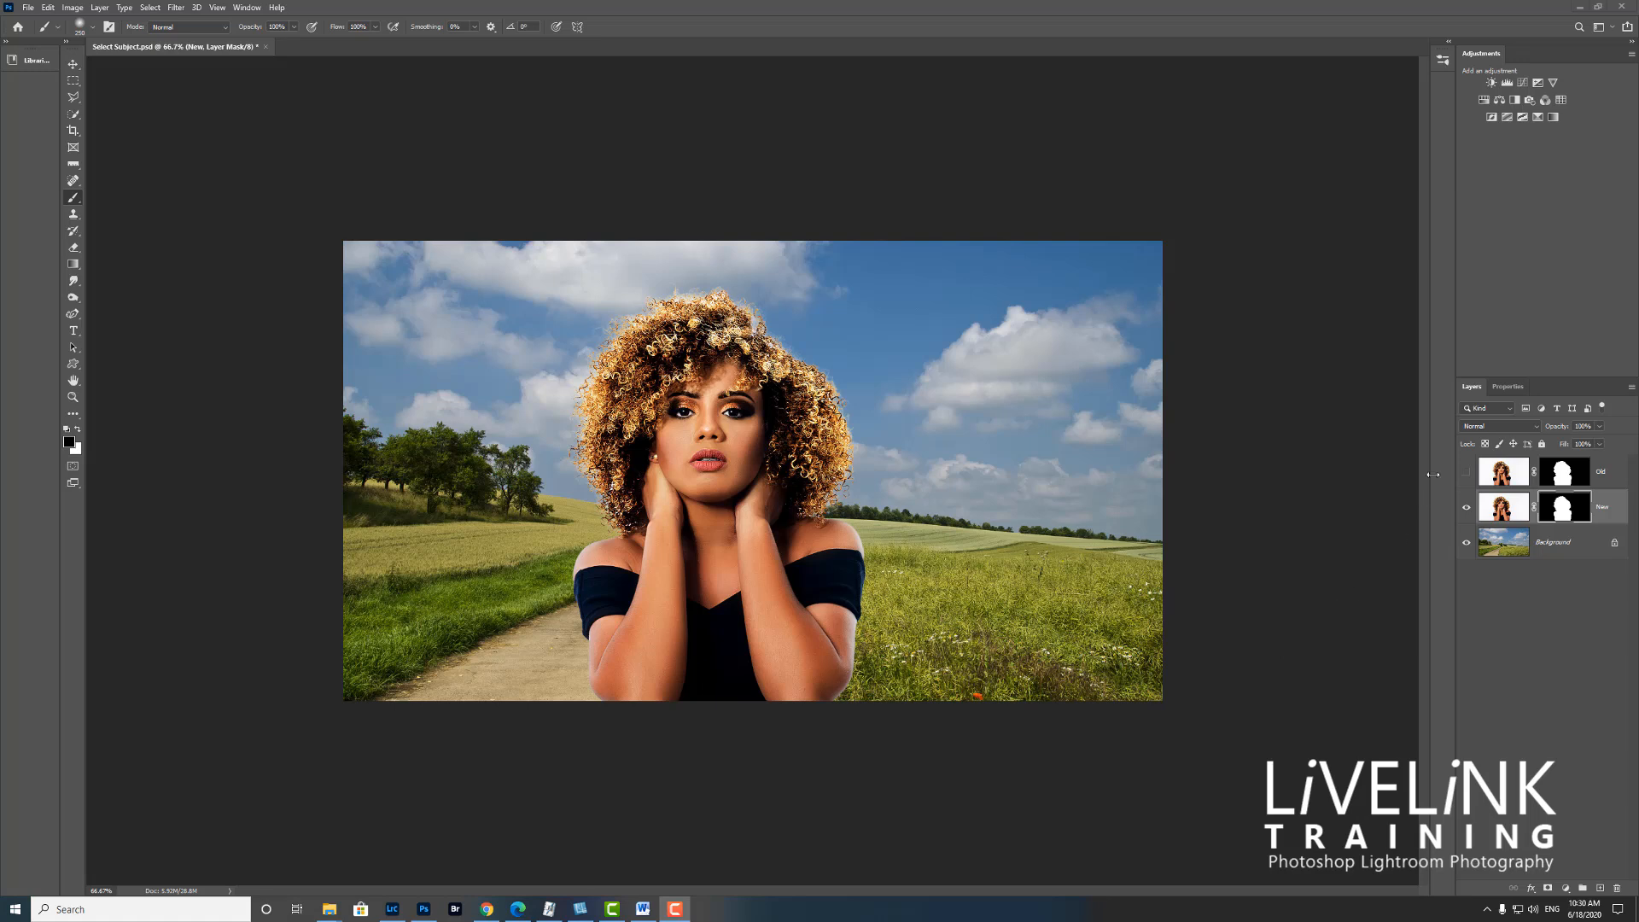
Show the New layer's properties and expand its Quick Actions
click(1502, 387)
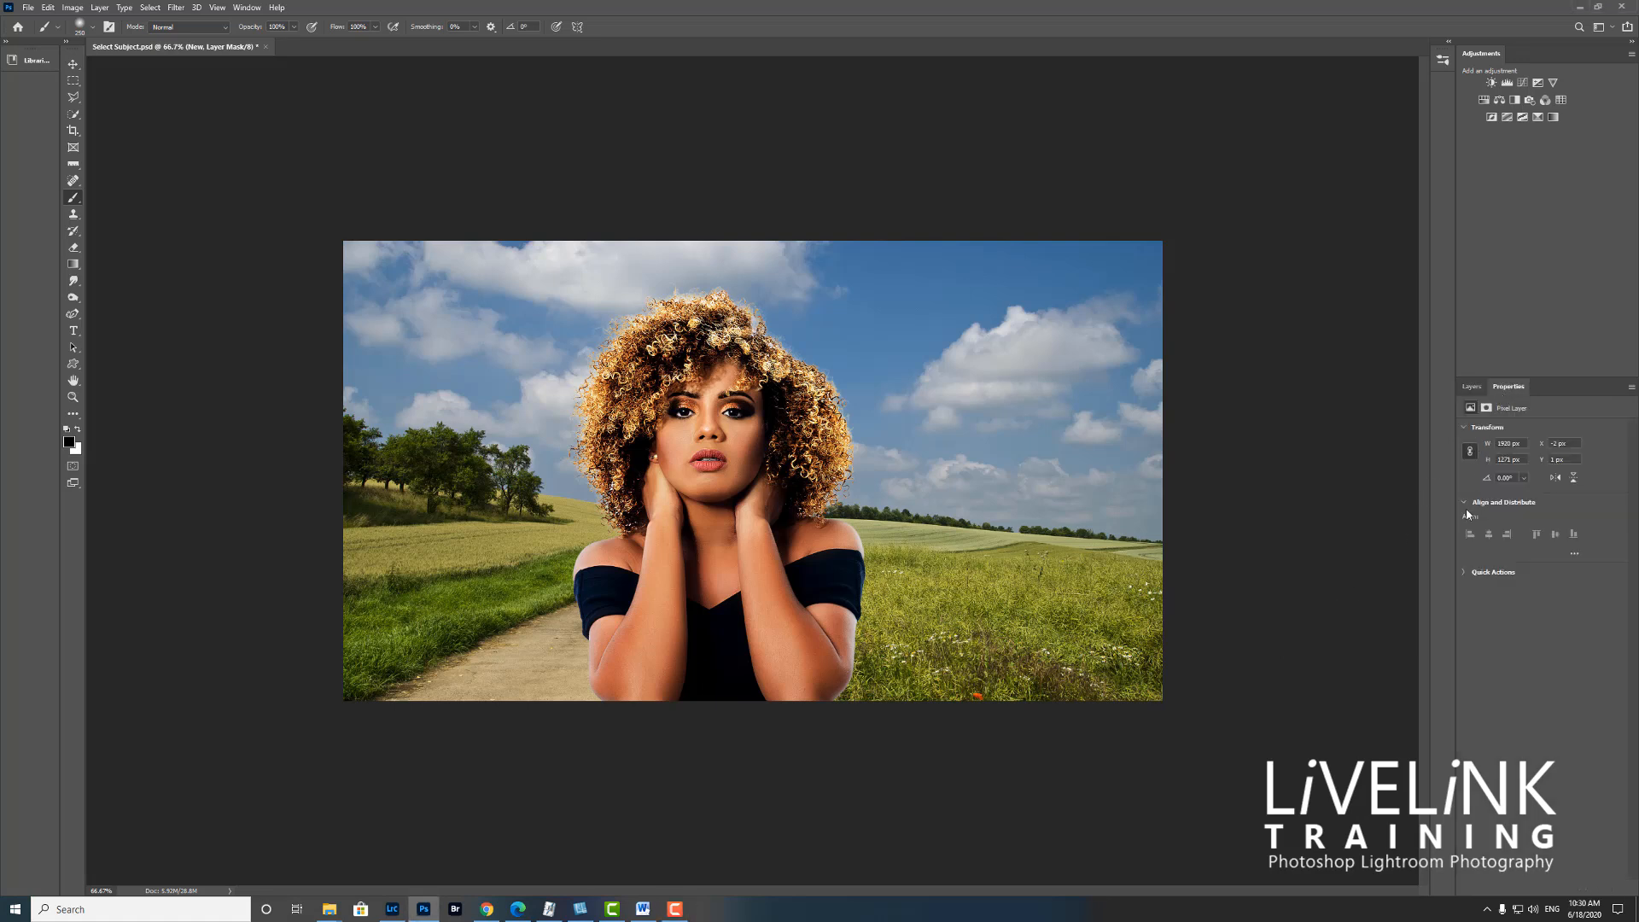
click(1462, 573)
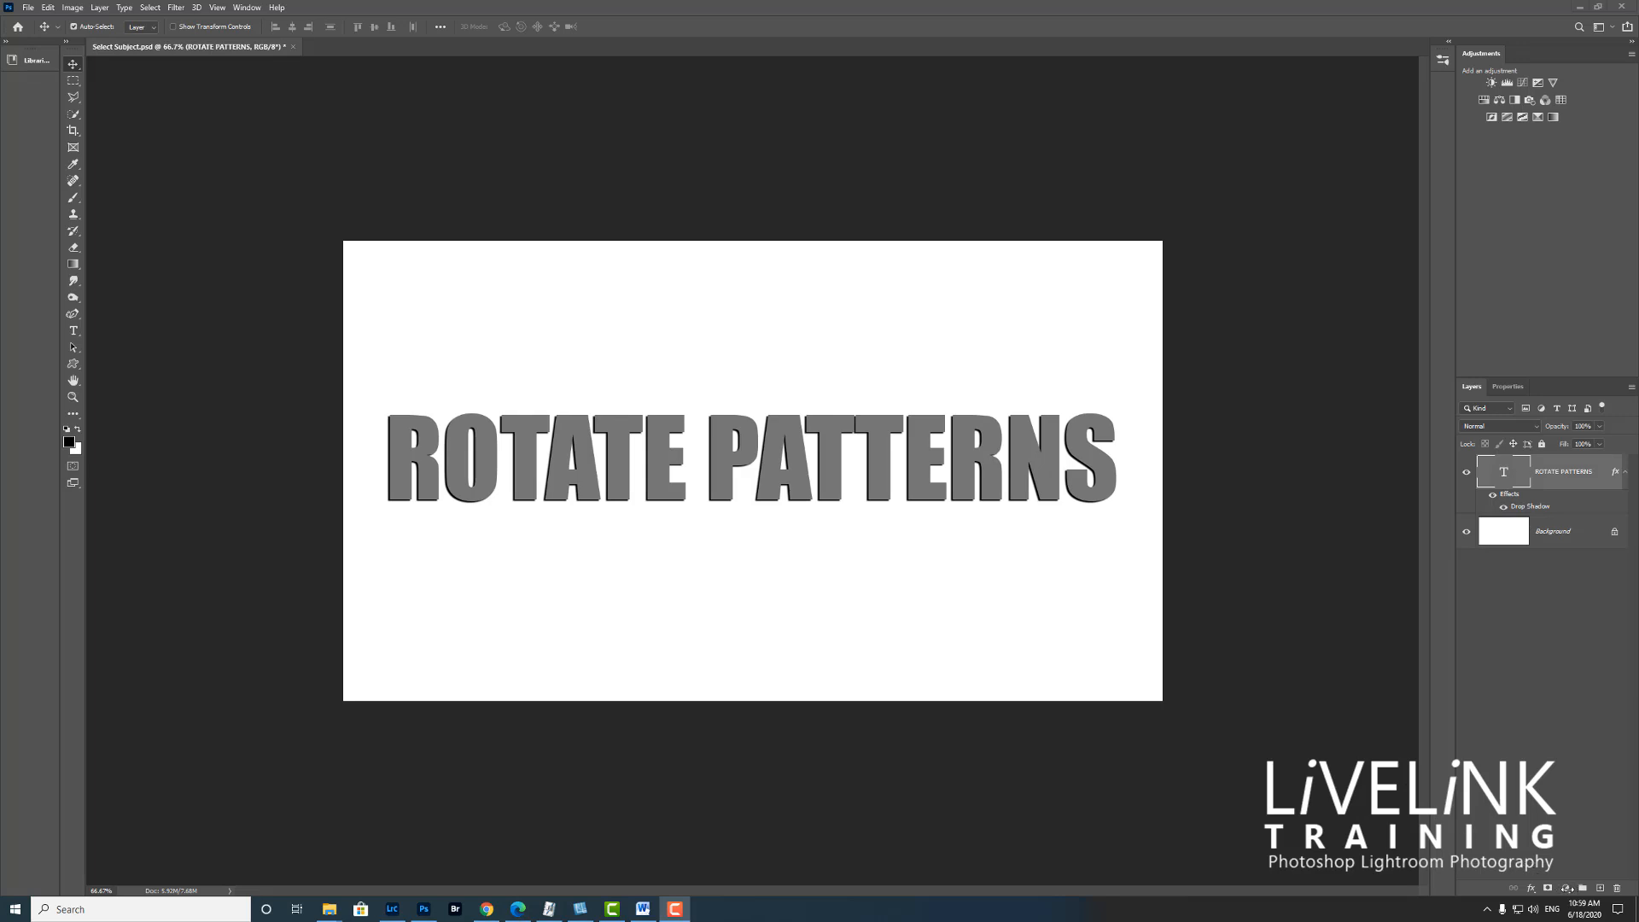
Add a Pattern fill layer above the ROTATE PATTERNS text using the golden autumn pattern from the Trees group
click(1568, 889)
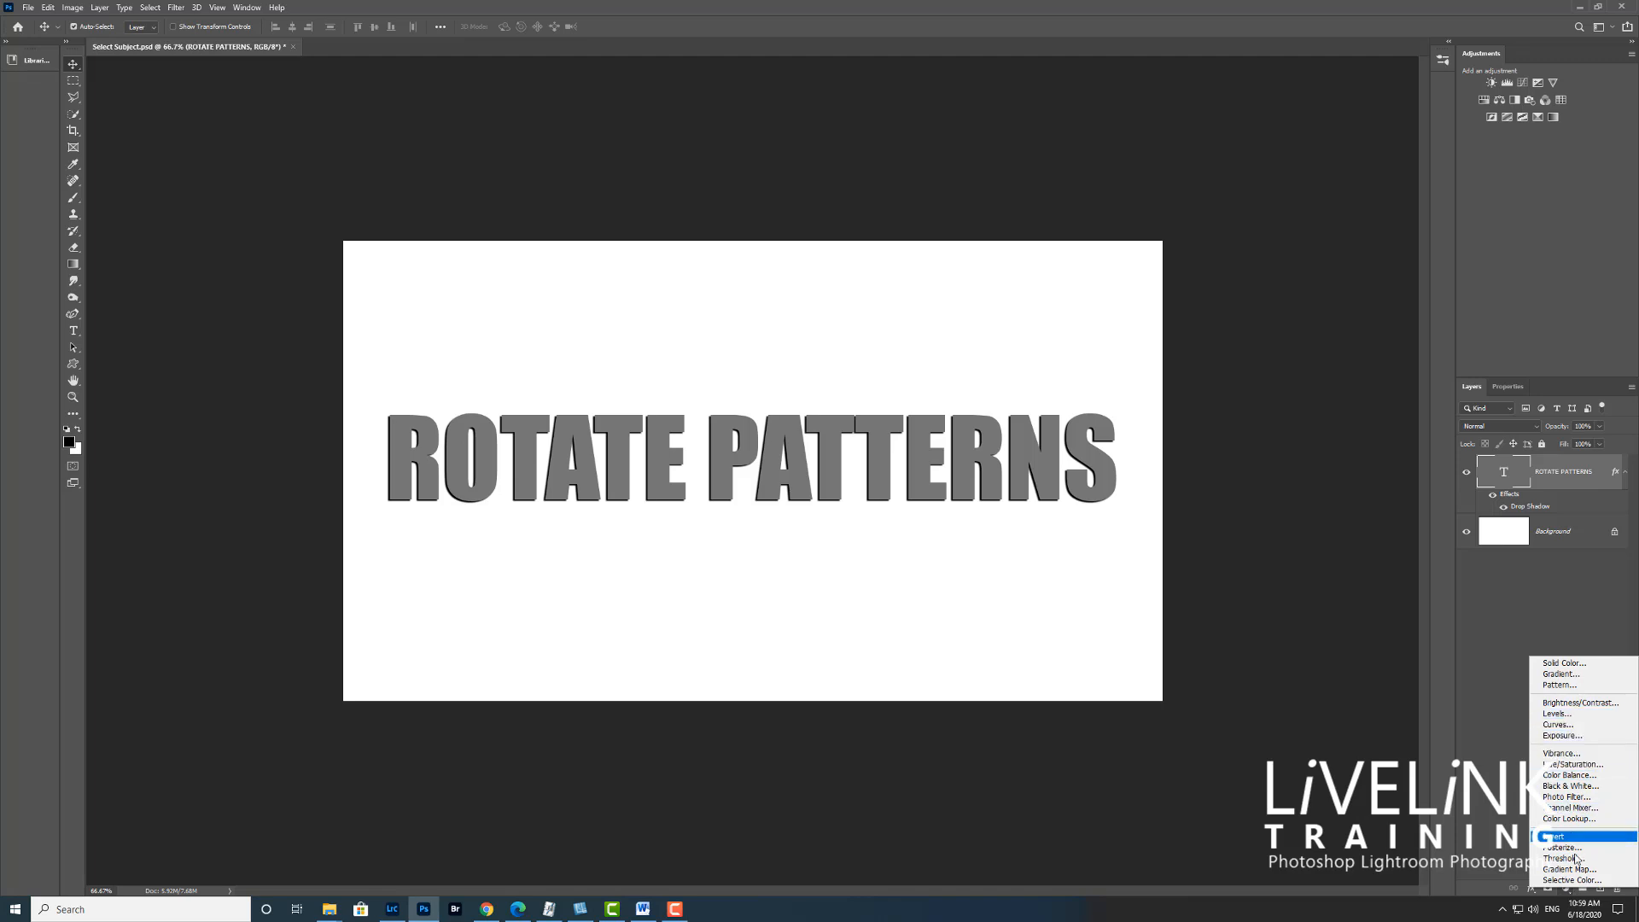
click(1560, 684)
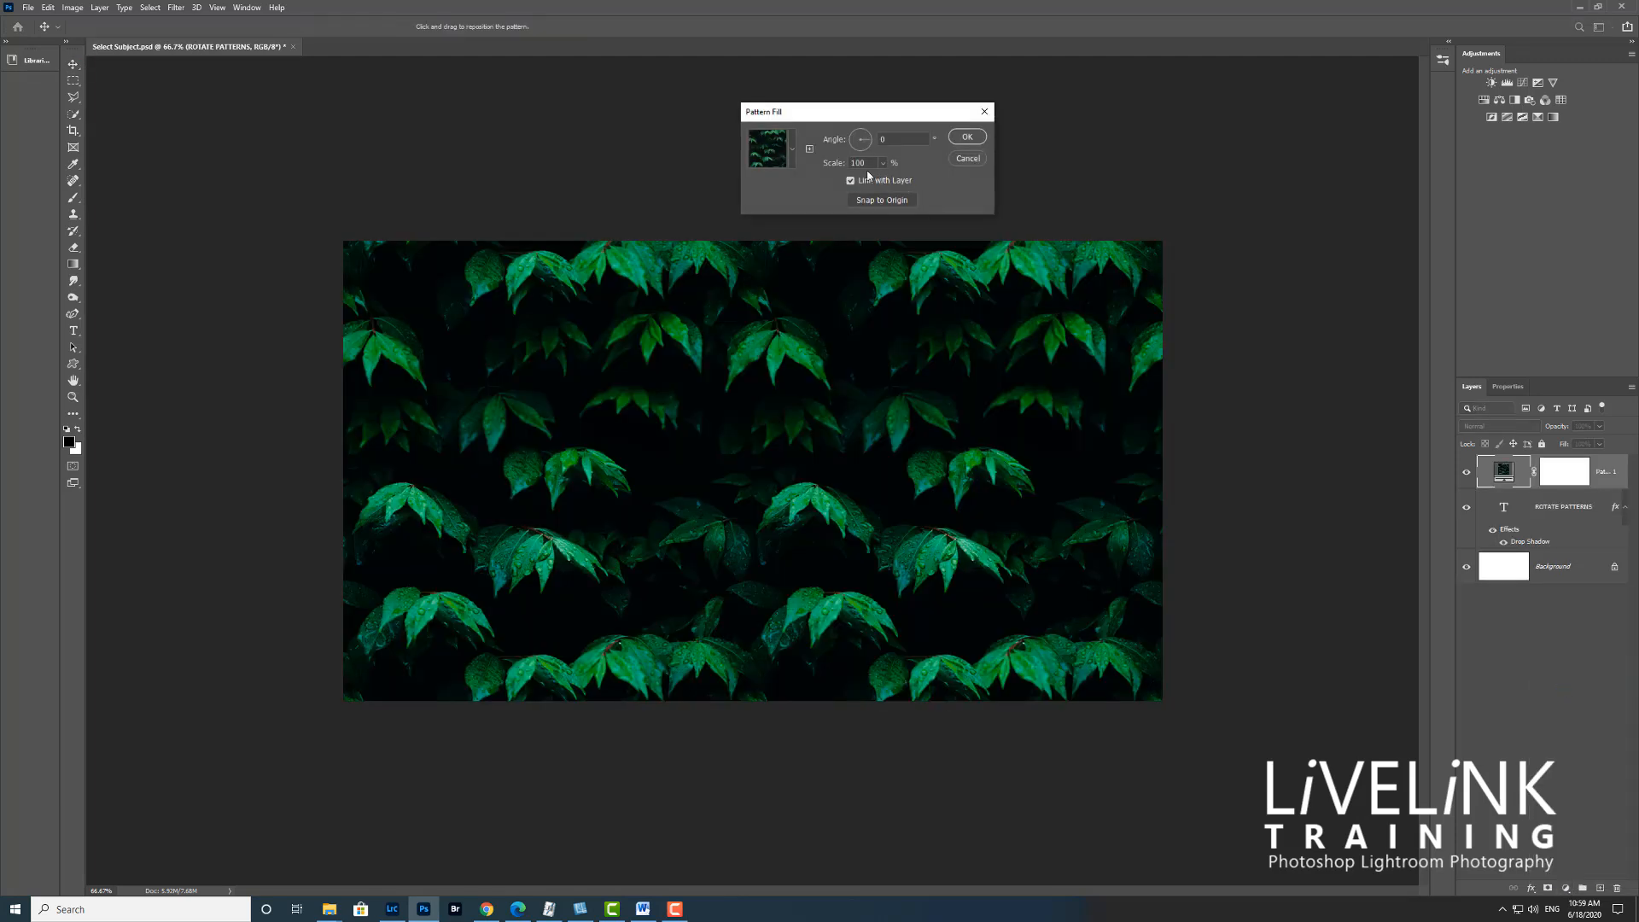
click(793, 149)
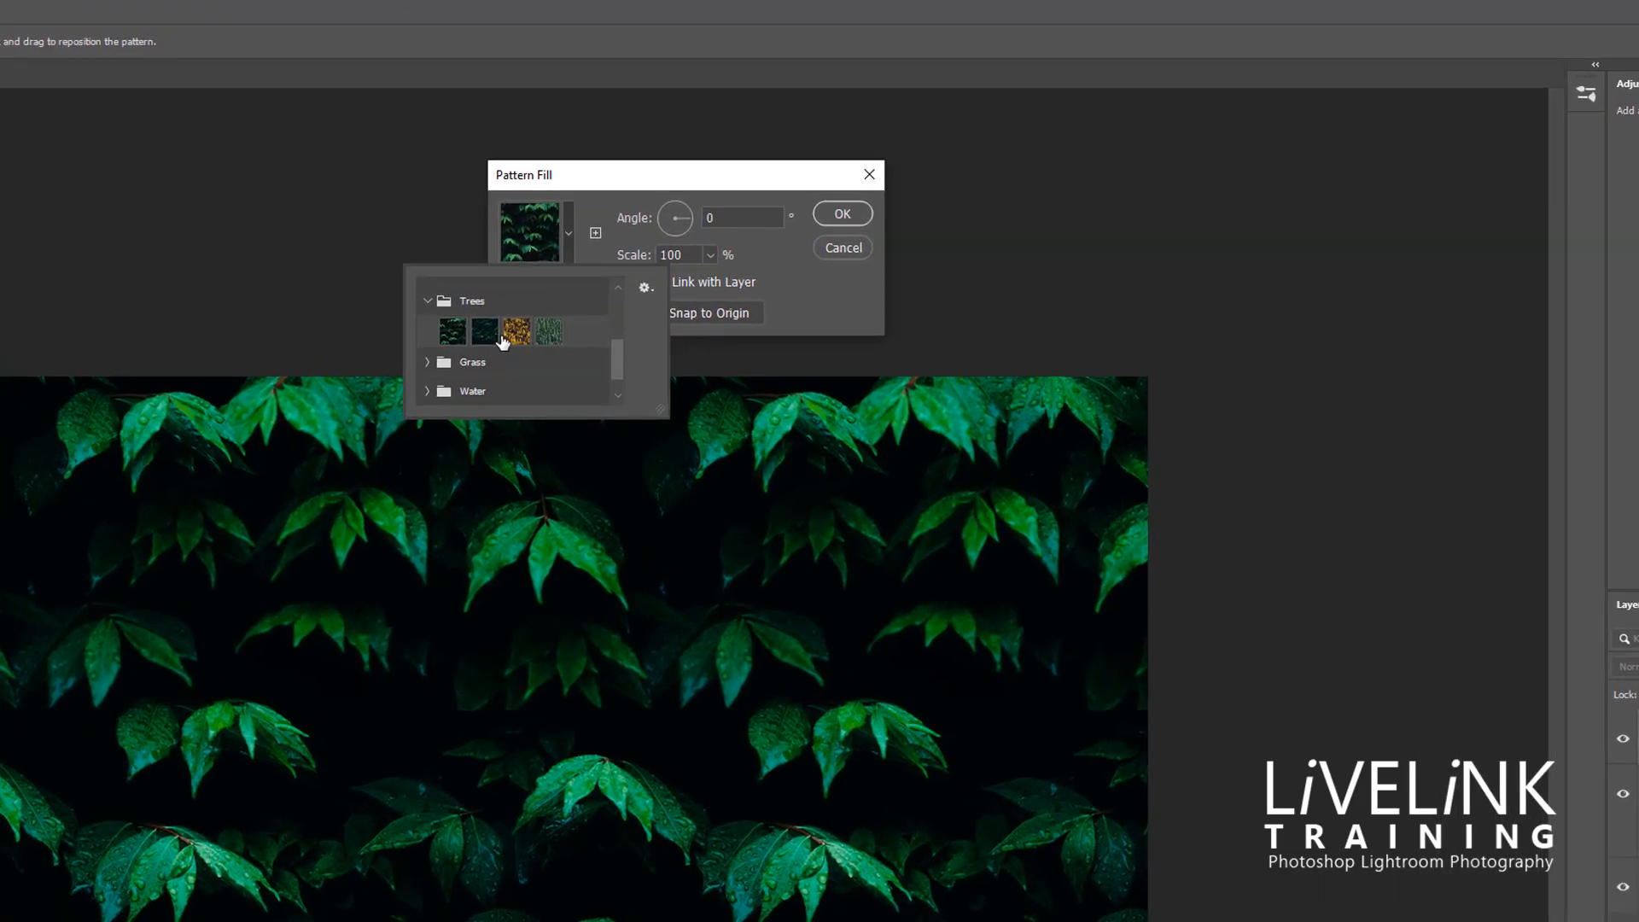
click(515, 338)
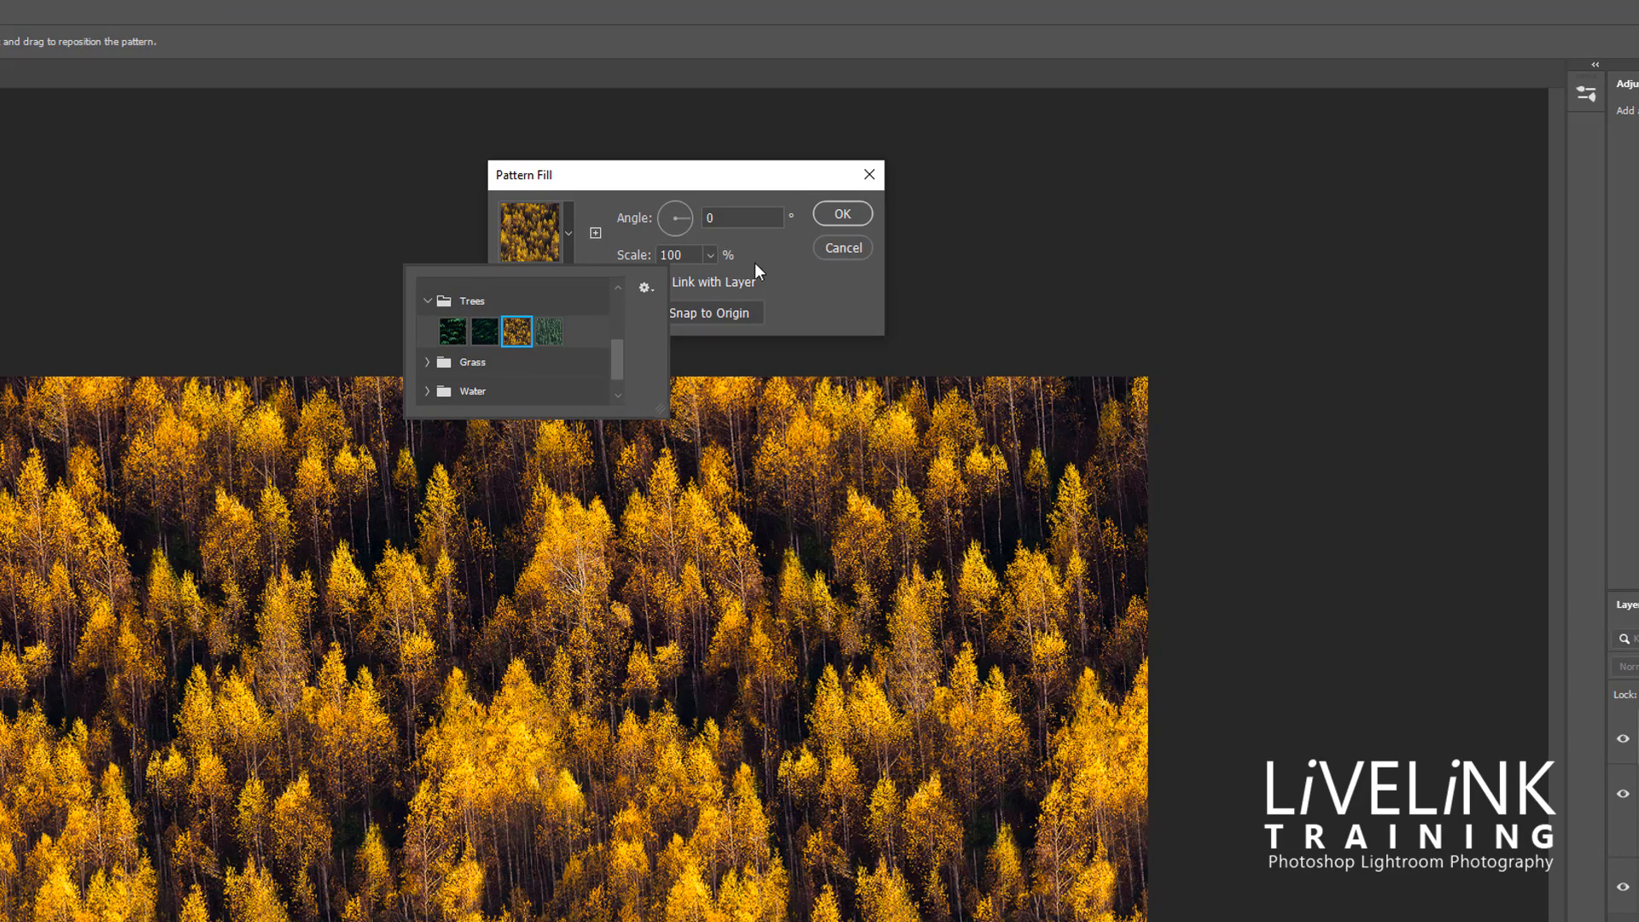
Rotate the fill pattern through several angles, including -49.01°
click(689, 219)
drag(688, 227, 690, 234)
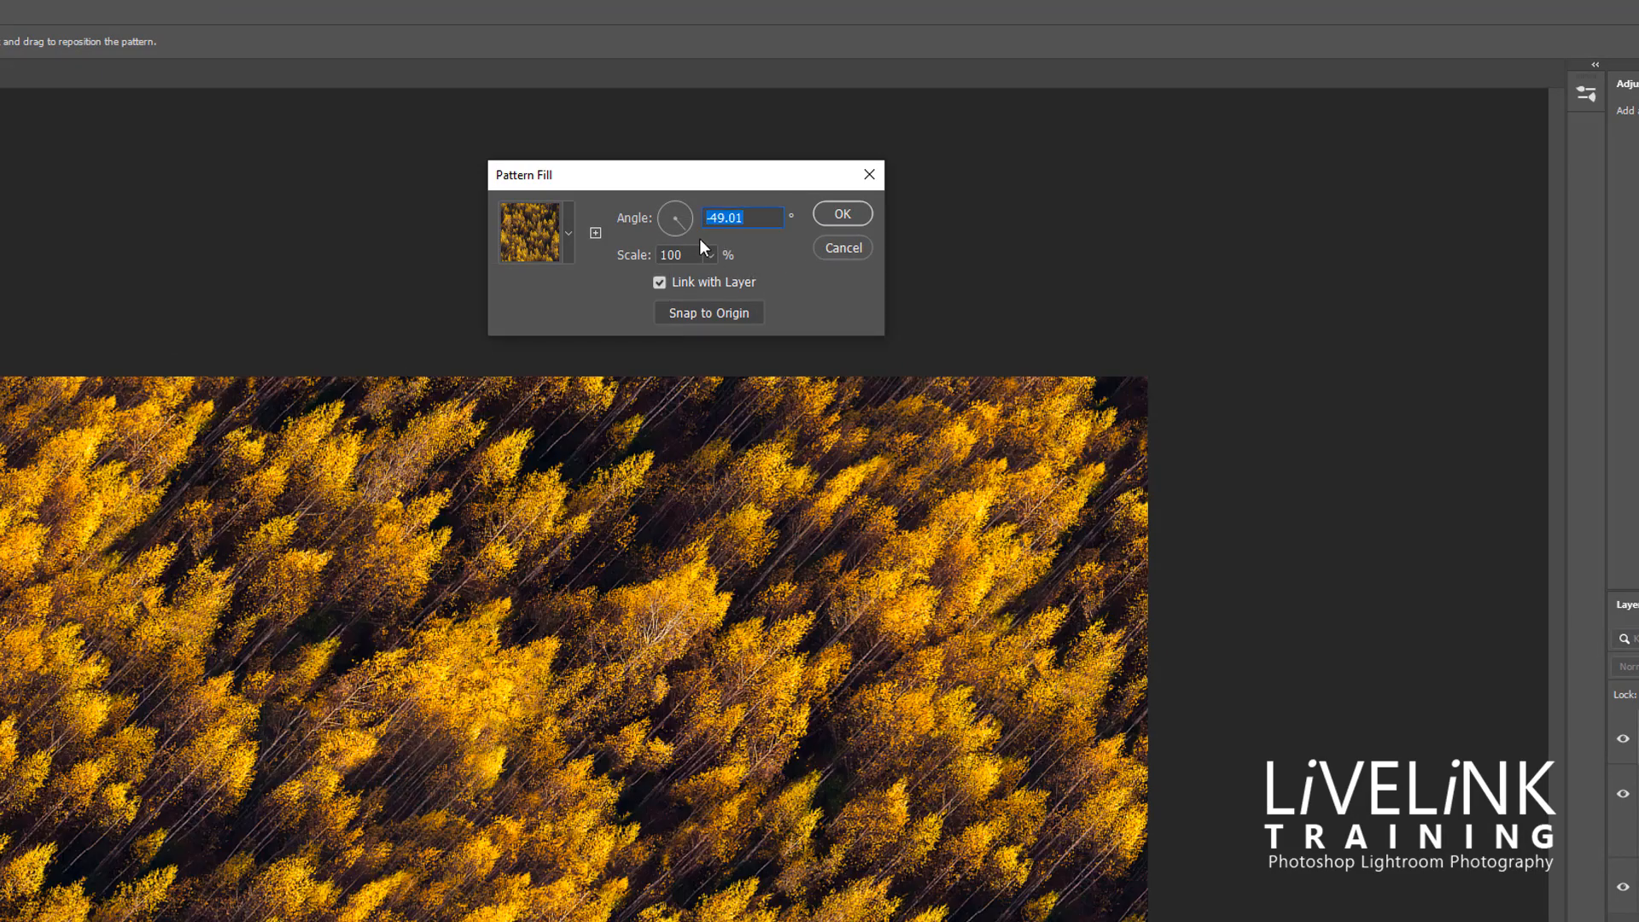
drag(687, 228, 629, 320)
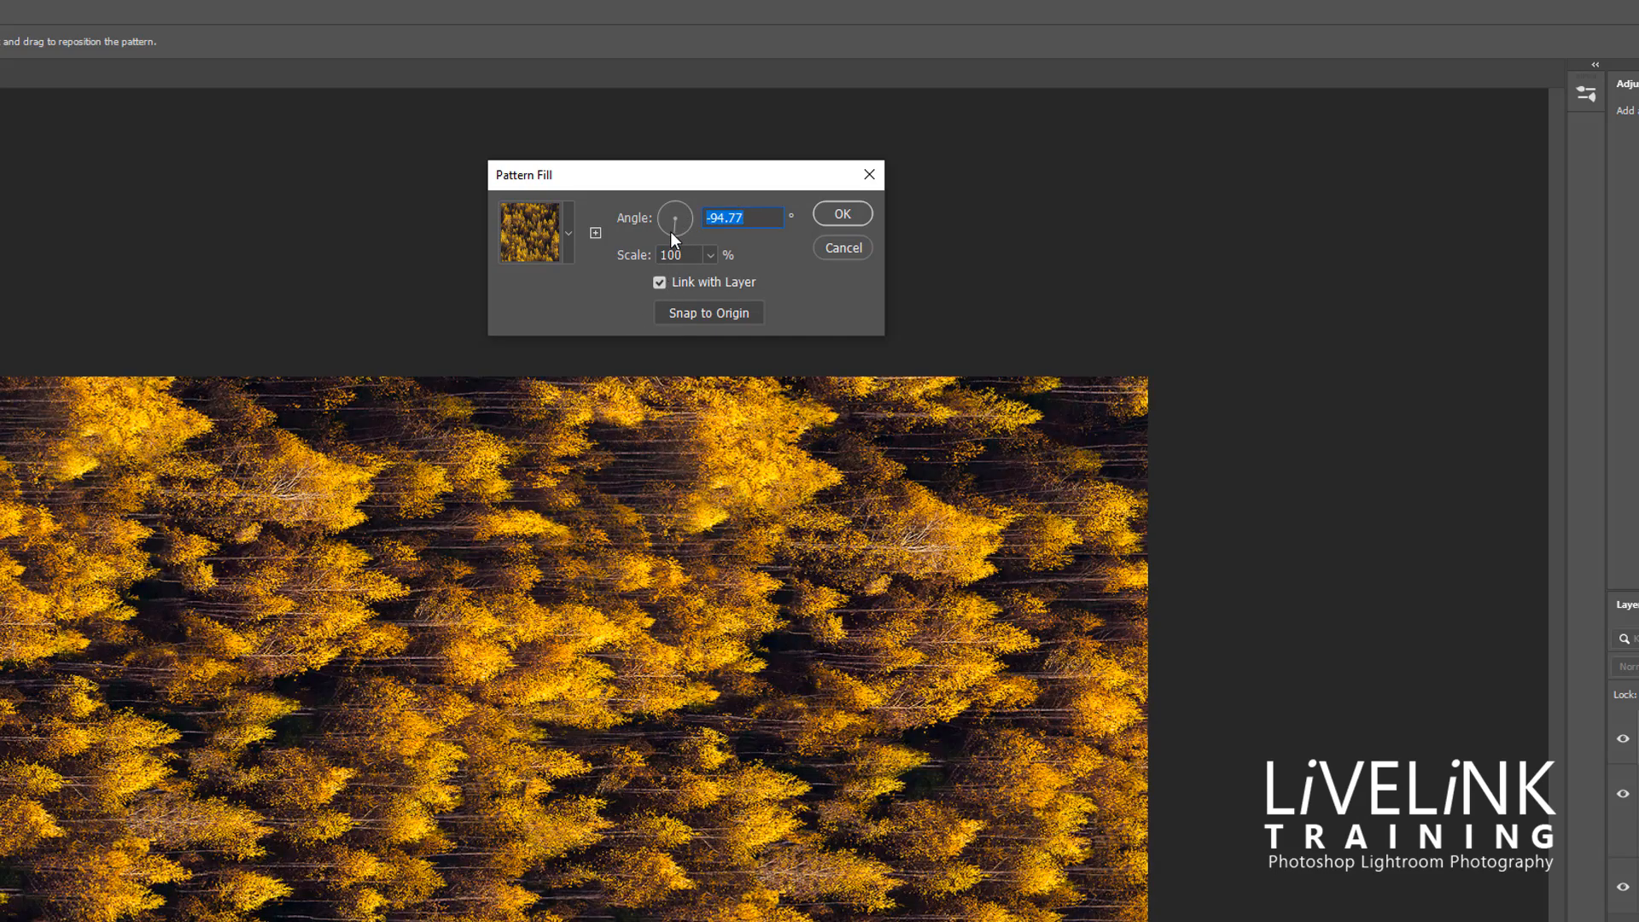
drag(671, 233, 663, 233)
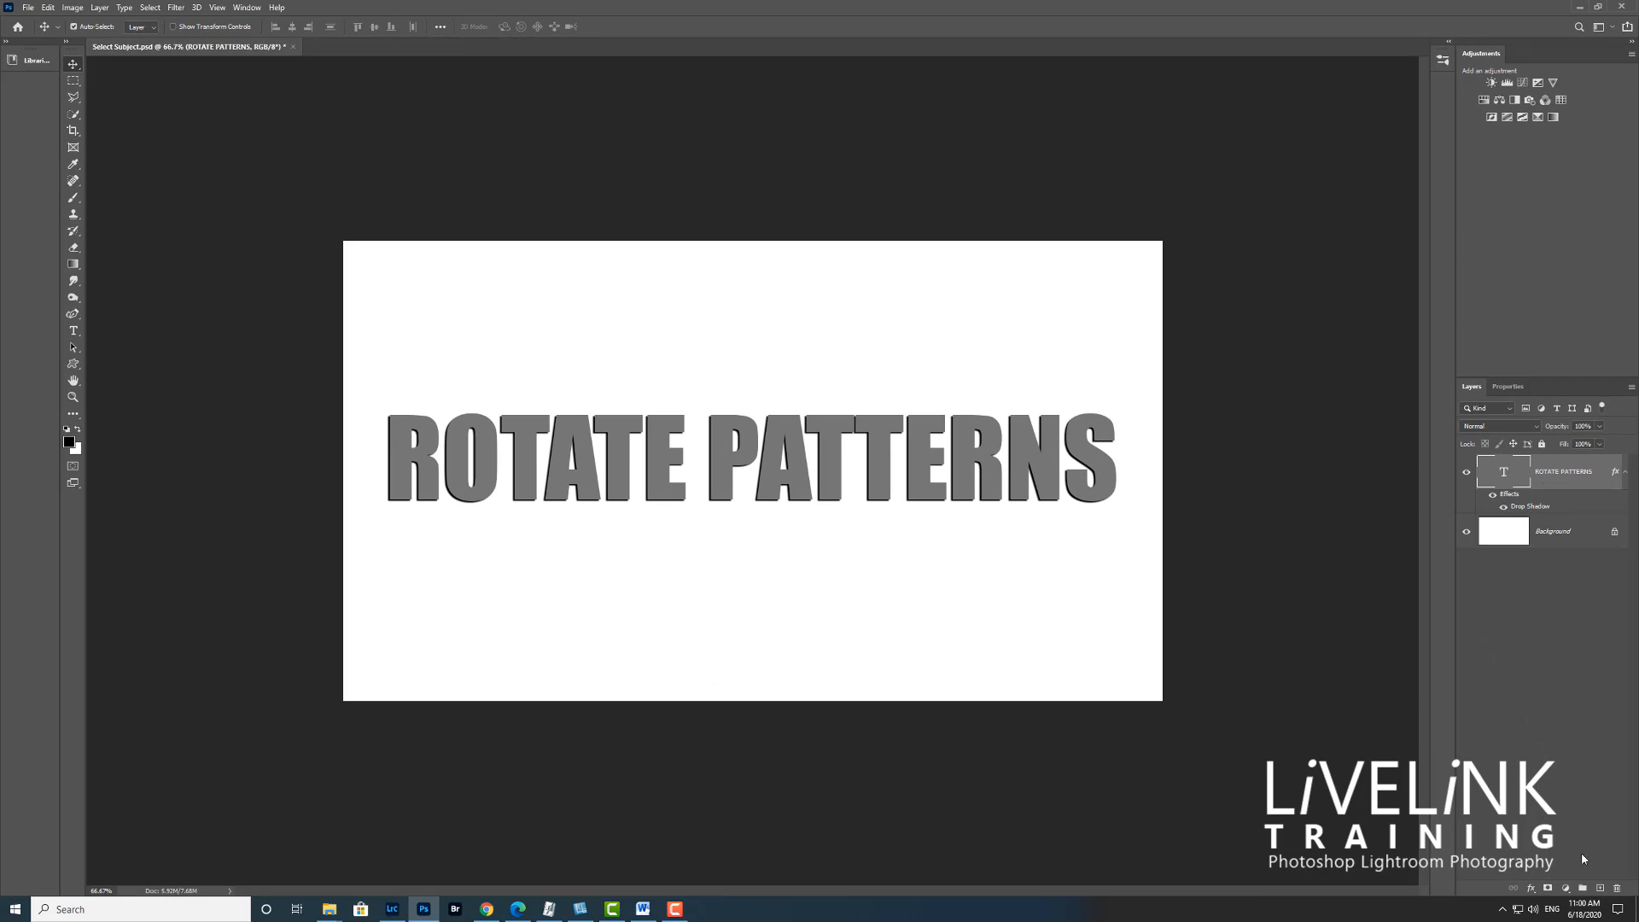
Add a Pattern Overlay effect to the ROTATE PATTERNS text layer and rotate the overlay's angle
click(1533, 889)
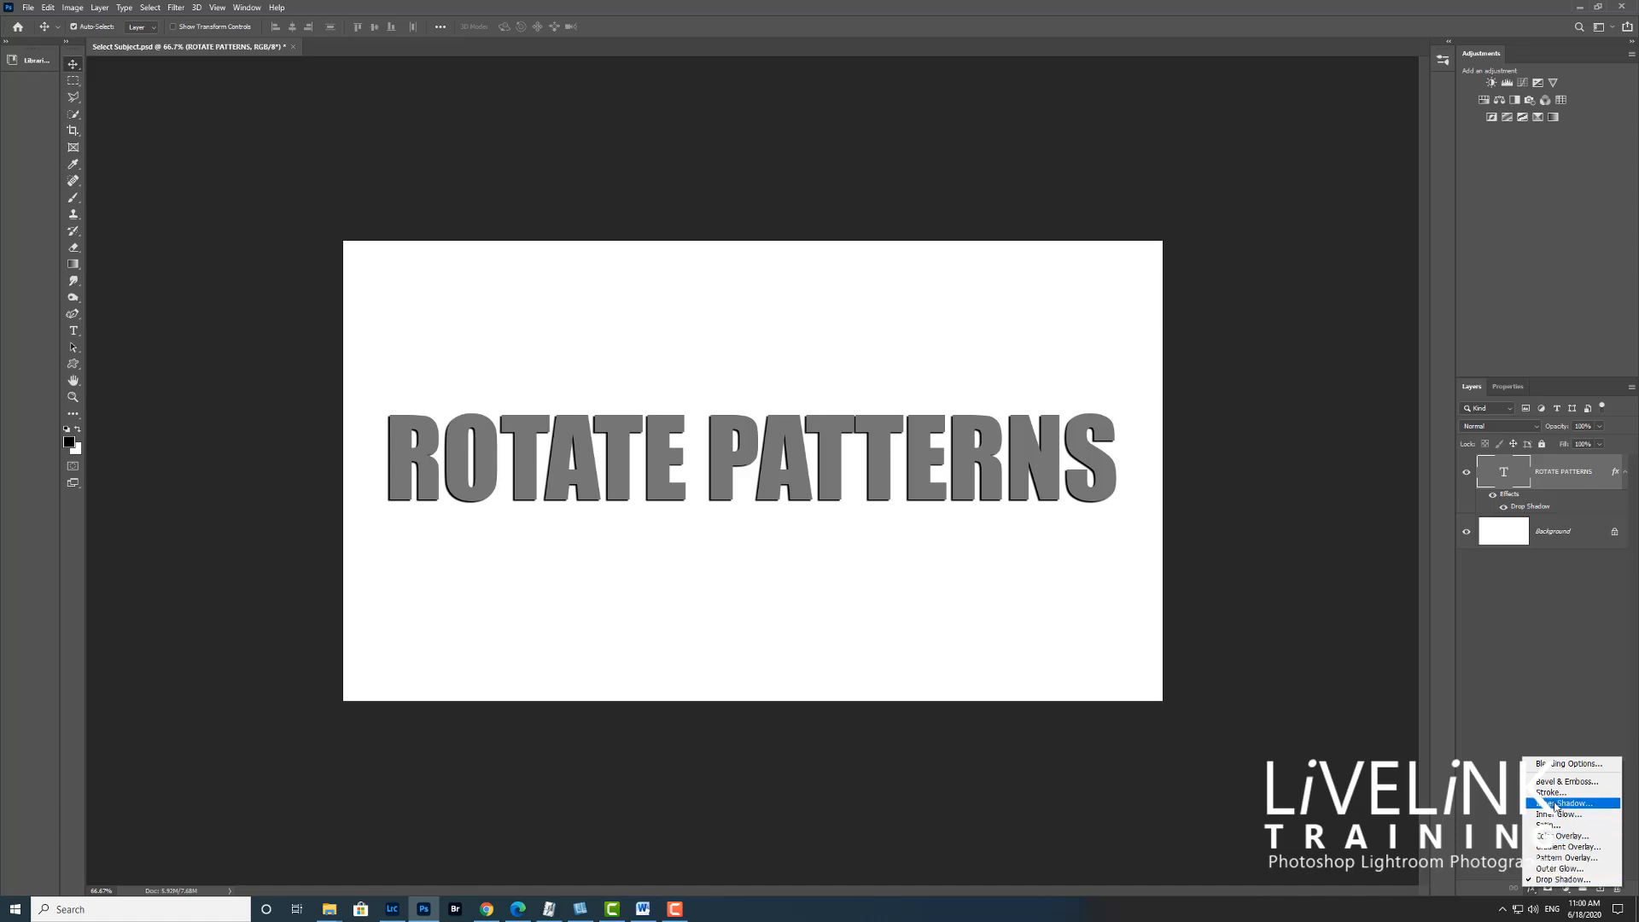
click(1576, 859)
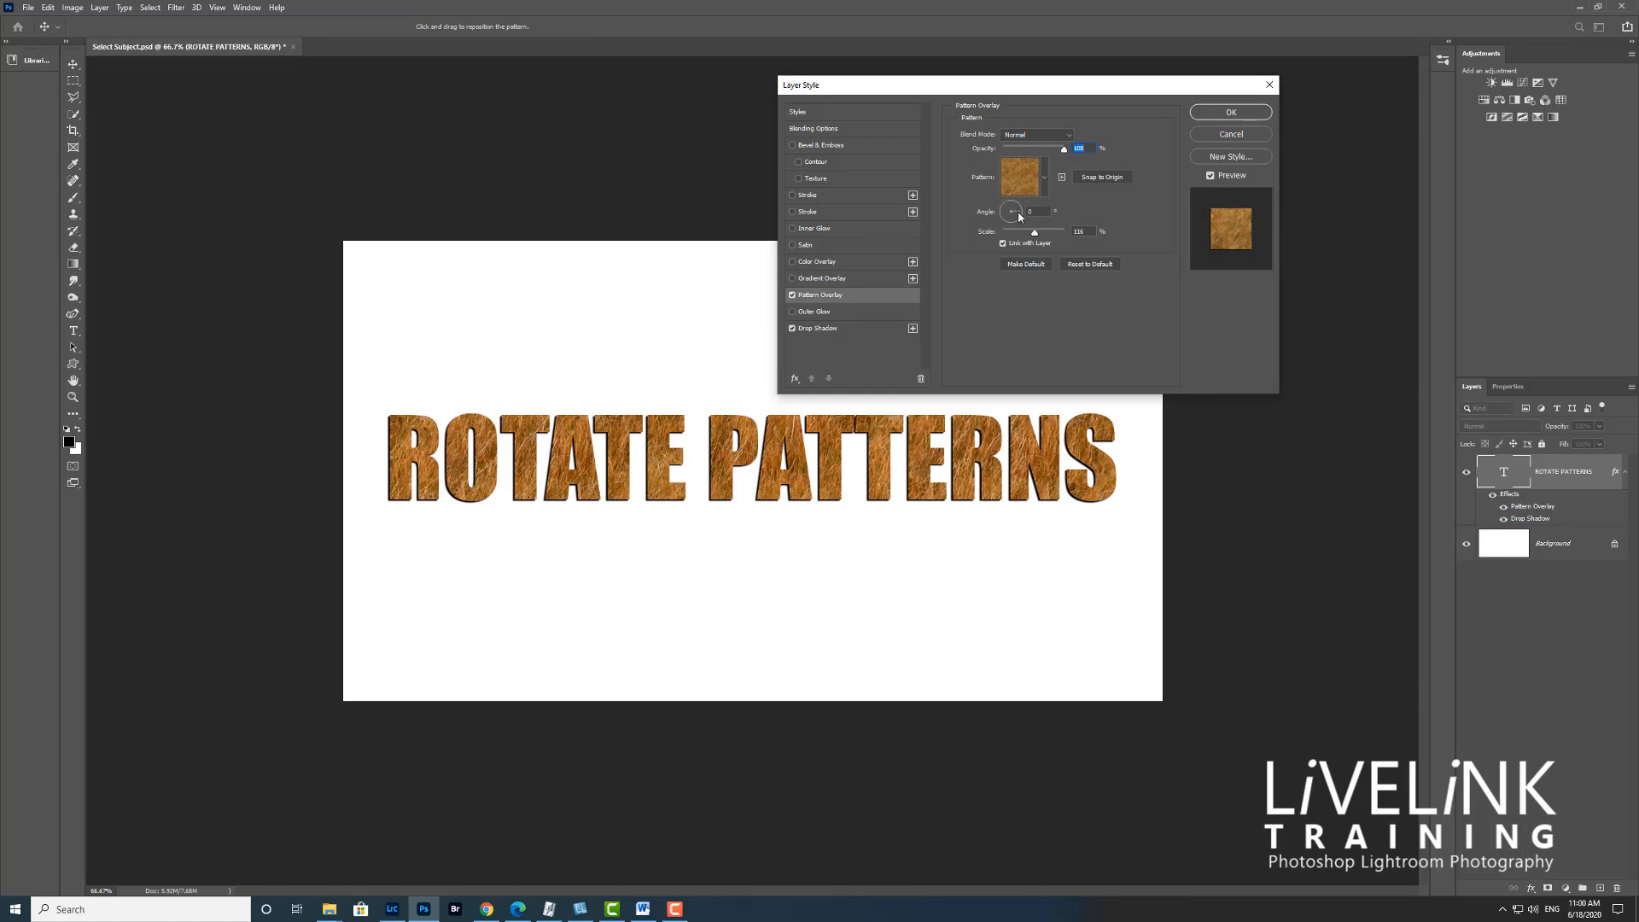
mouse_move(1018, 216)
mouse_down()
mouse_move(994, 252)
mouse_move(1003, 208)
mouse_up()
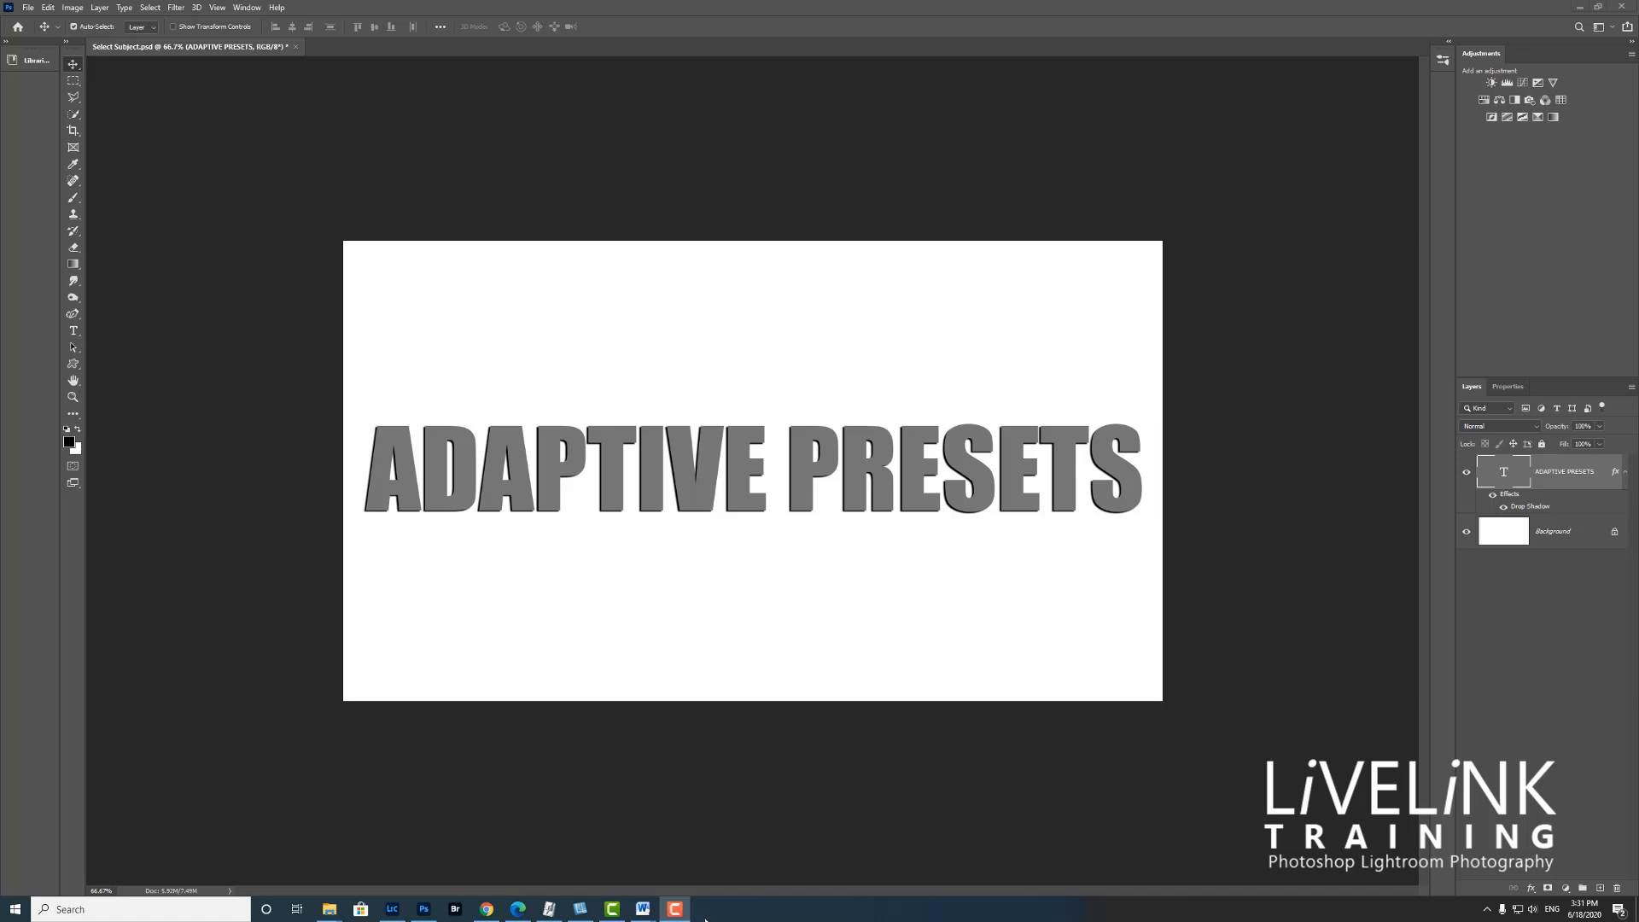
Switch to Bridge and open the two selected photos in Camera Raw
mouse_move(674, 914)
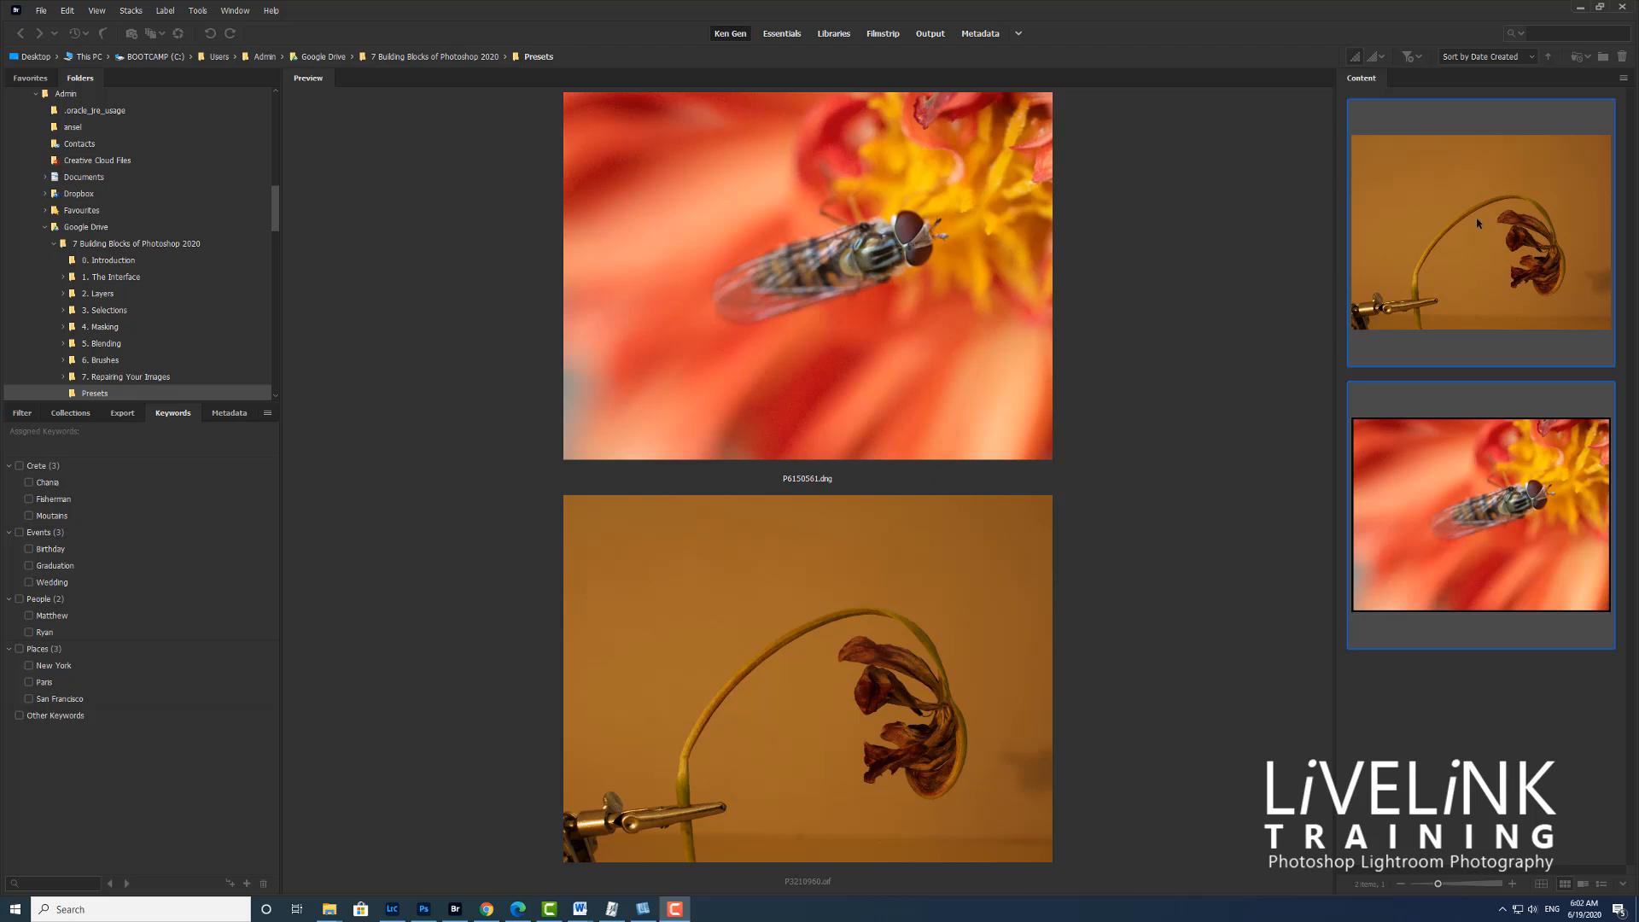
right_click(1446, 211)
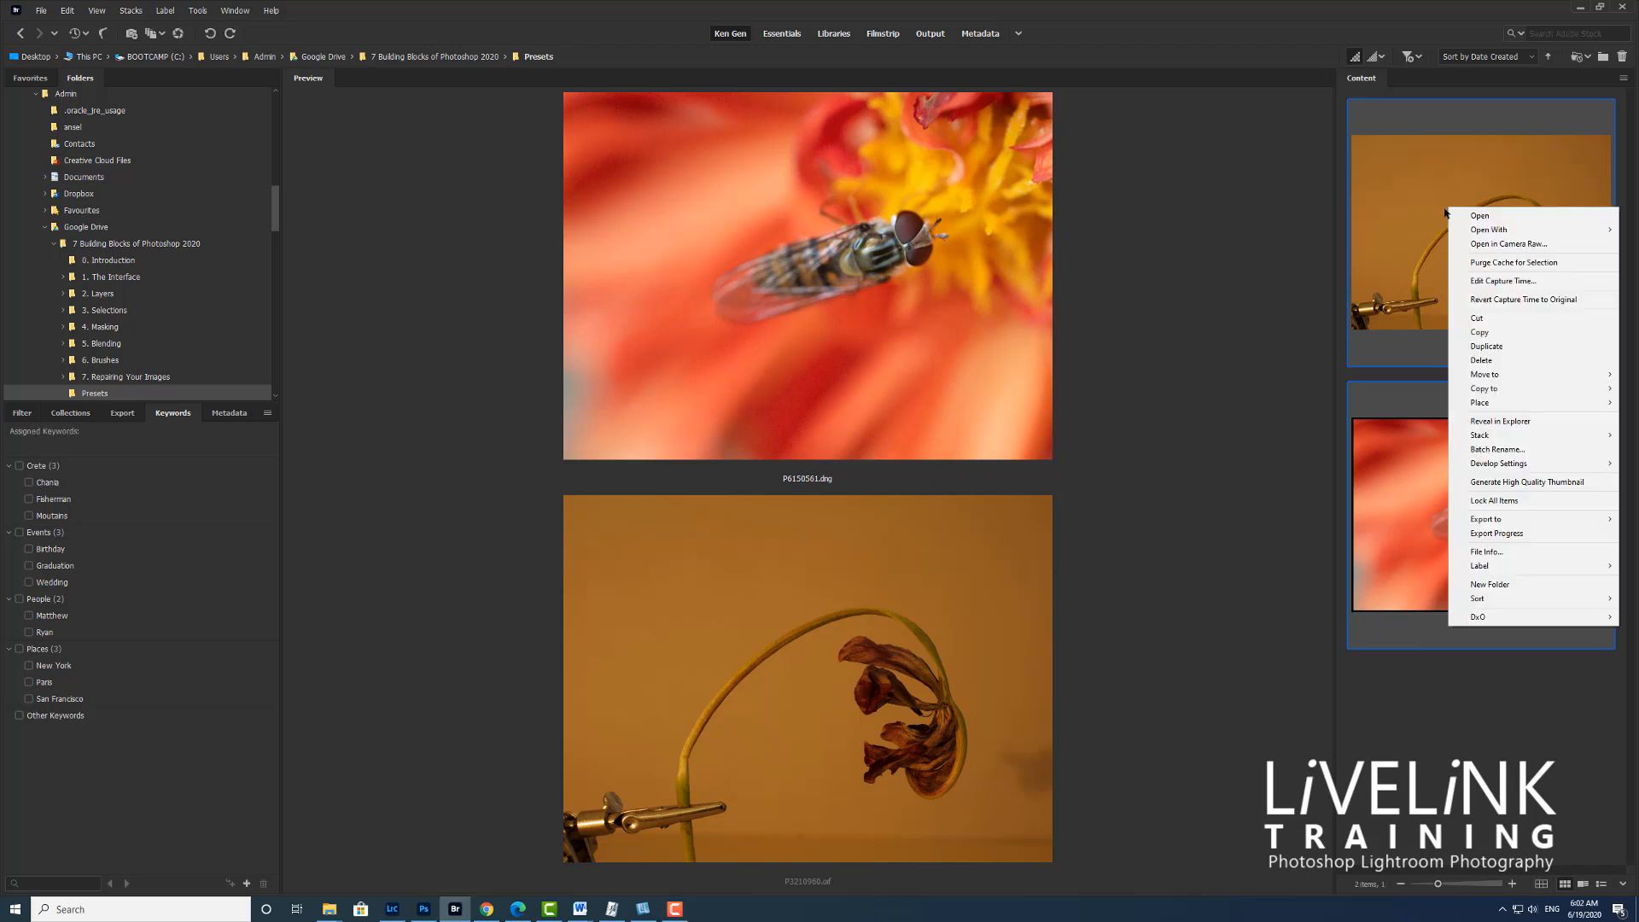
click(1507, 245)
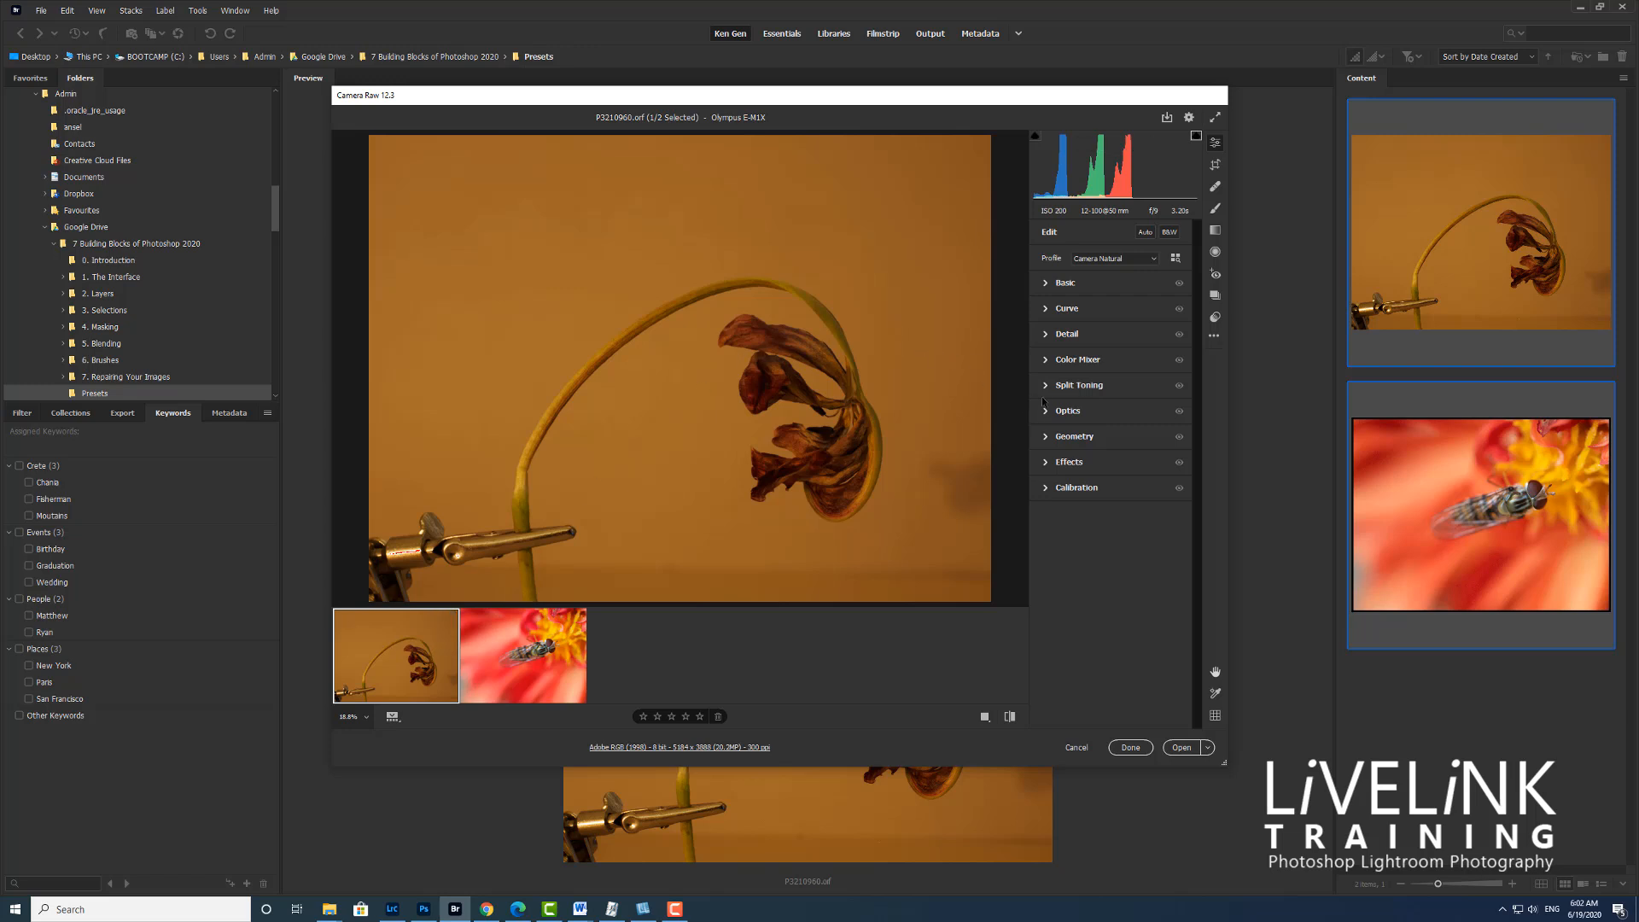
Set the insect photo's Noise Reduction to 50 in the Detail settings and display the presets
click(1045, 336)
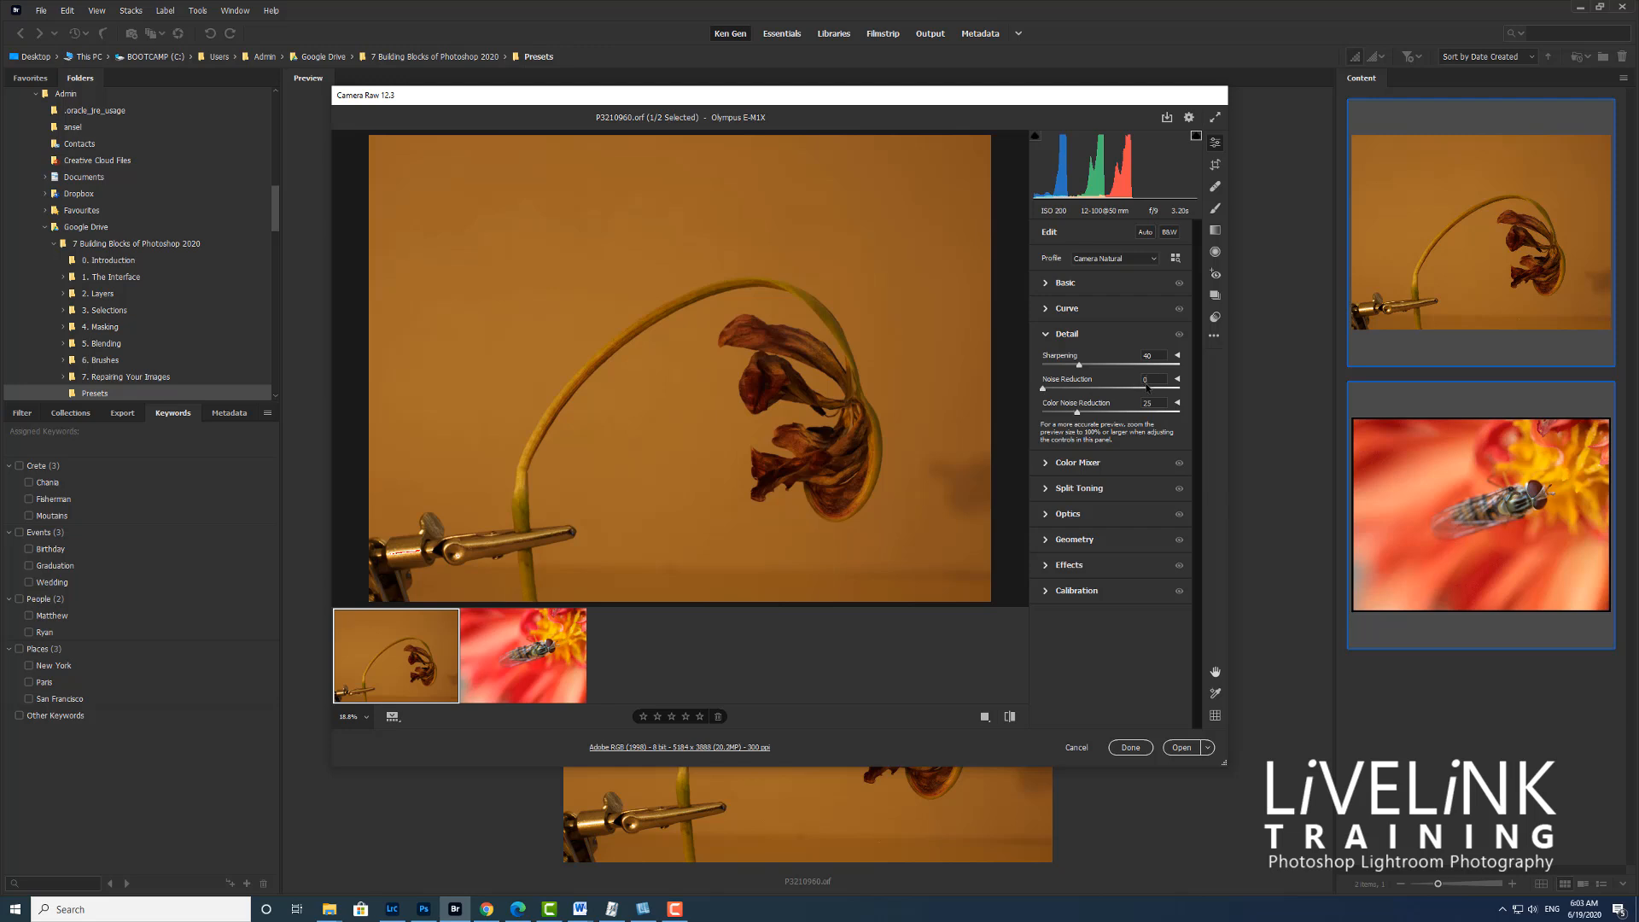
click(516, 647)
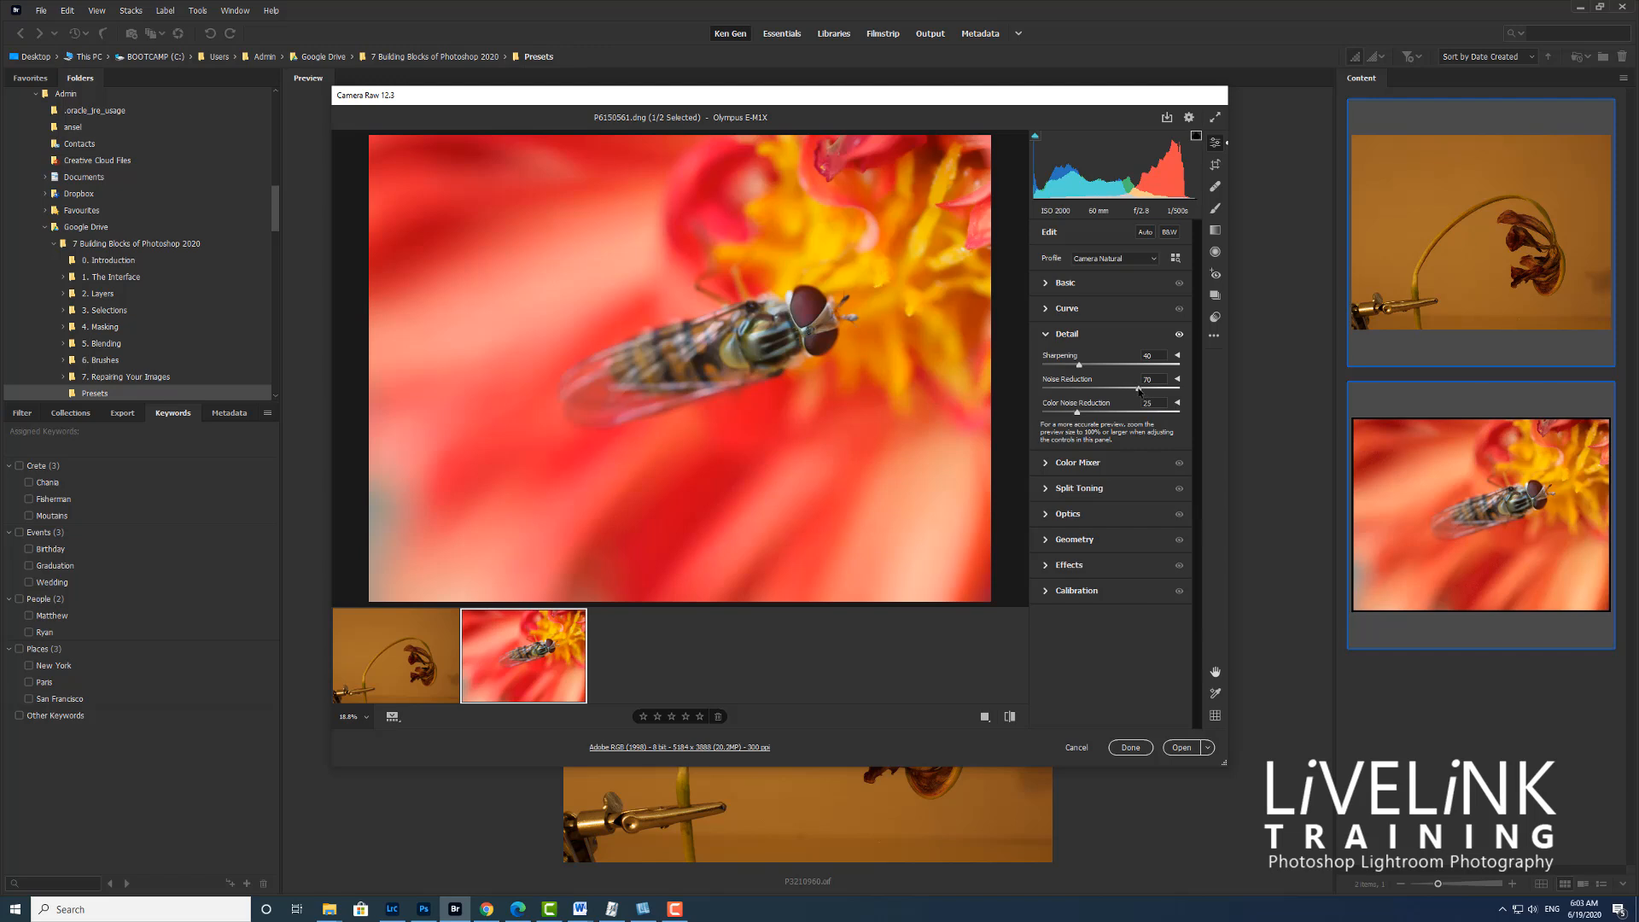
drag(1138, 389, 1048, 391)
text(50)
key(Return)
click(1216, 319)
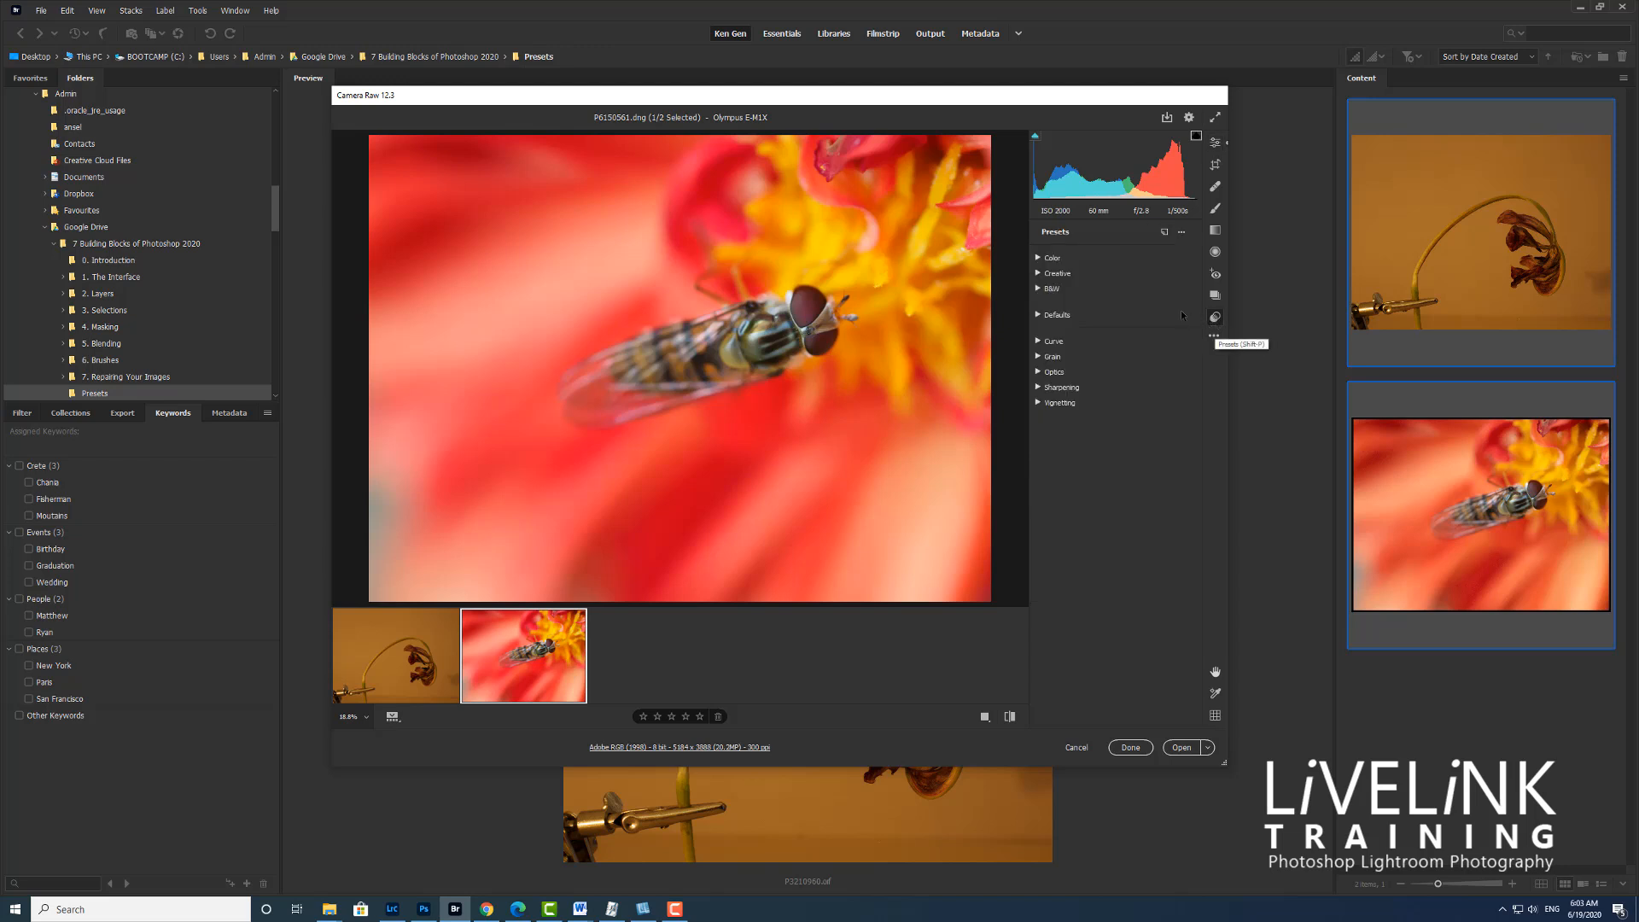
click(1164, 233)
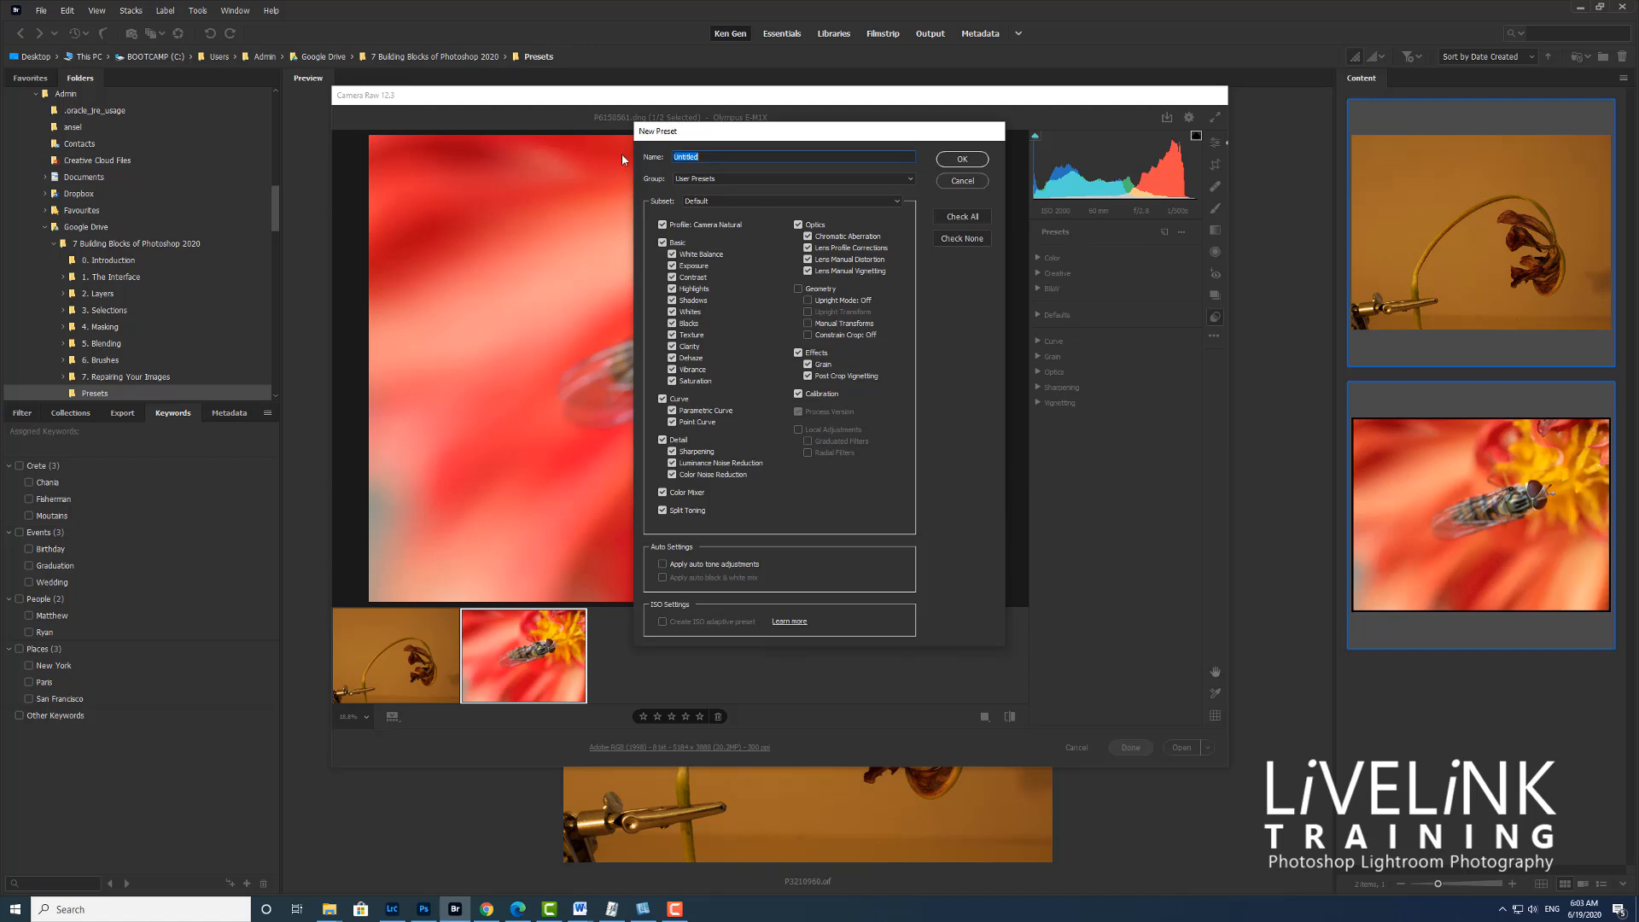
text(O)
text(SO Adaptive)
text( 4)
text(00-)
text(299)
text(00)
click(909, 181)
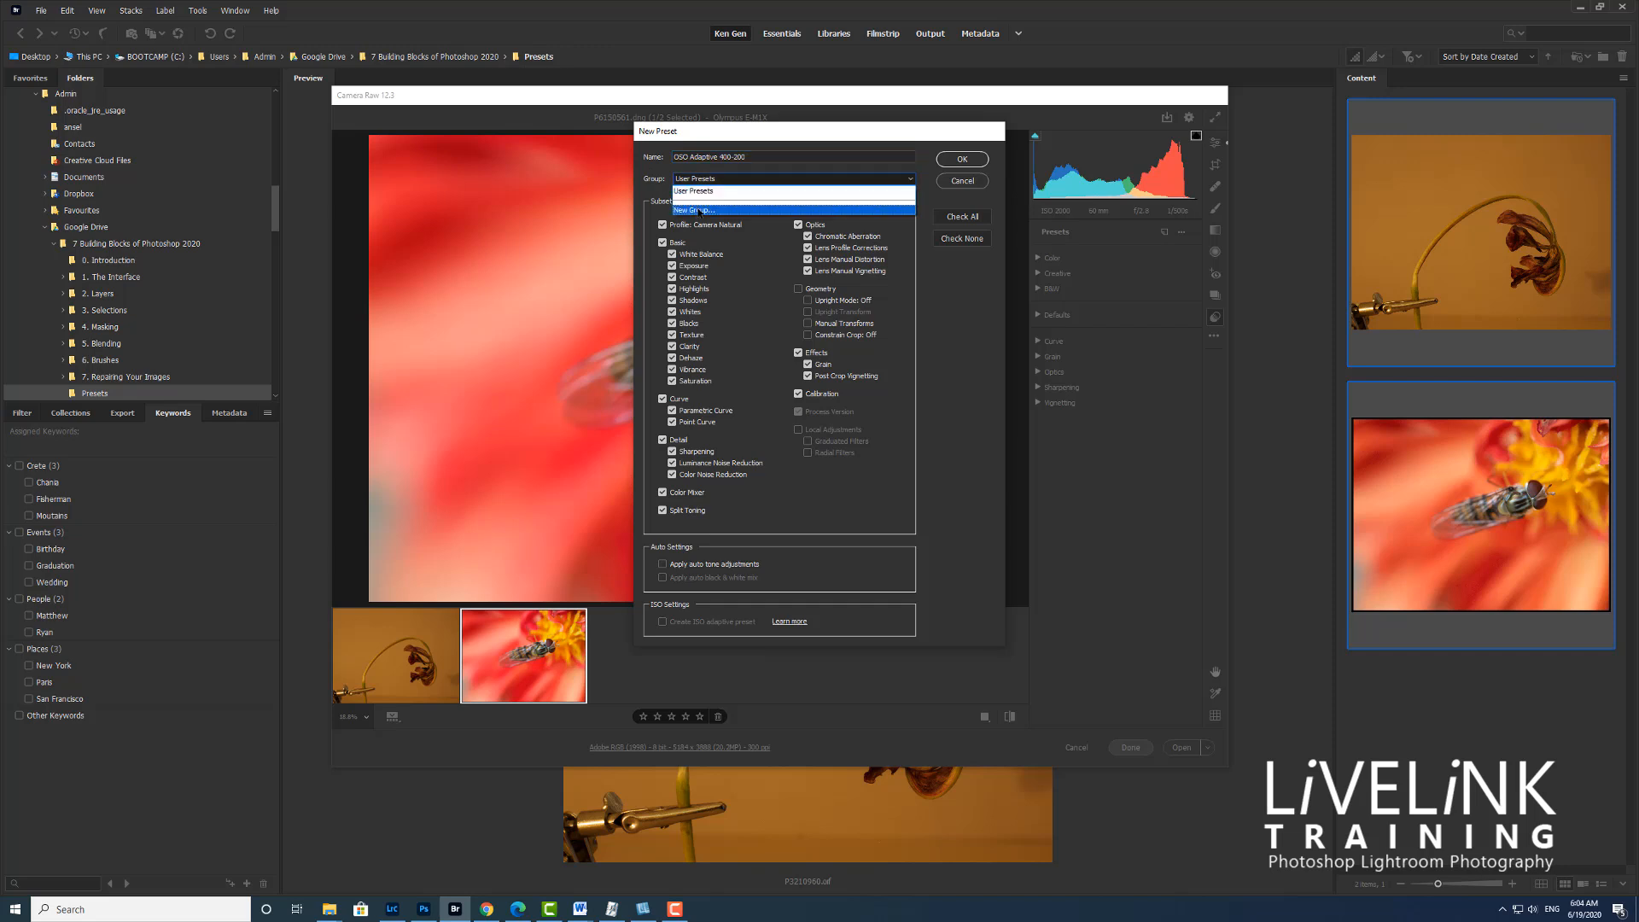
click(700, 210)
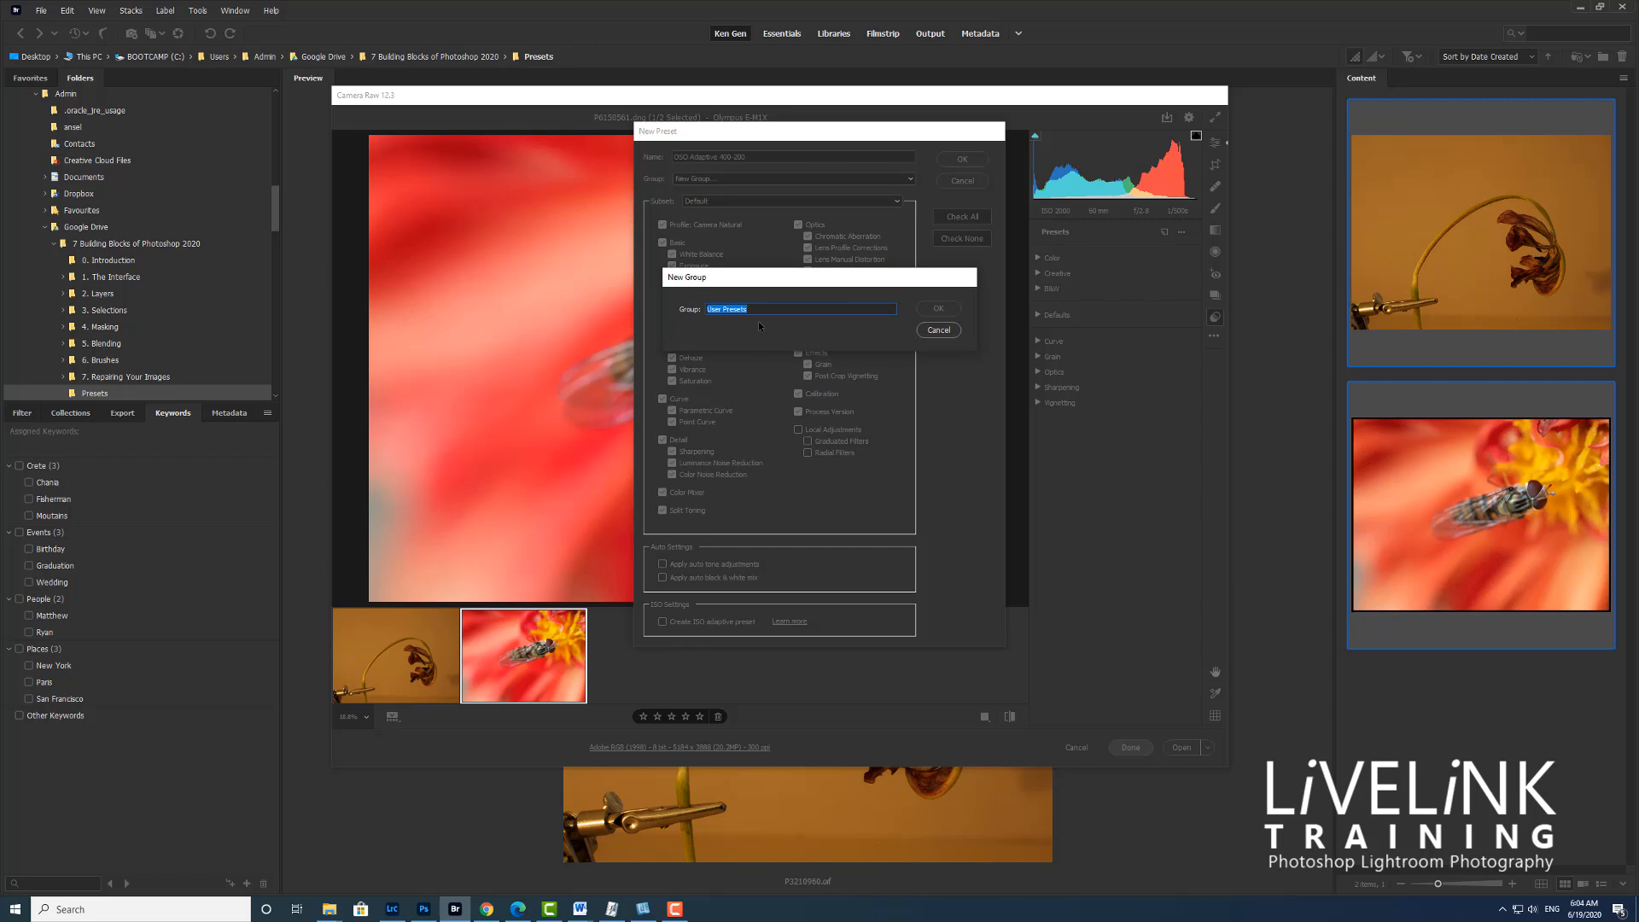
text(Adaptiv)
click(939, 309)
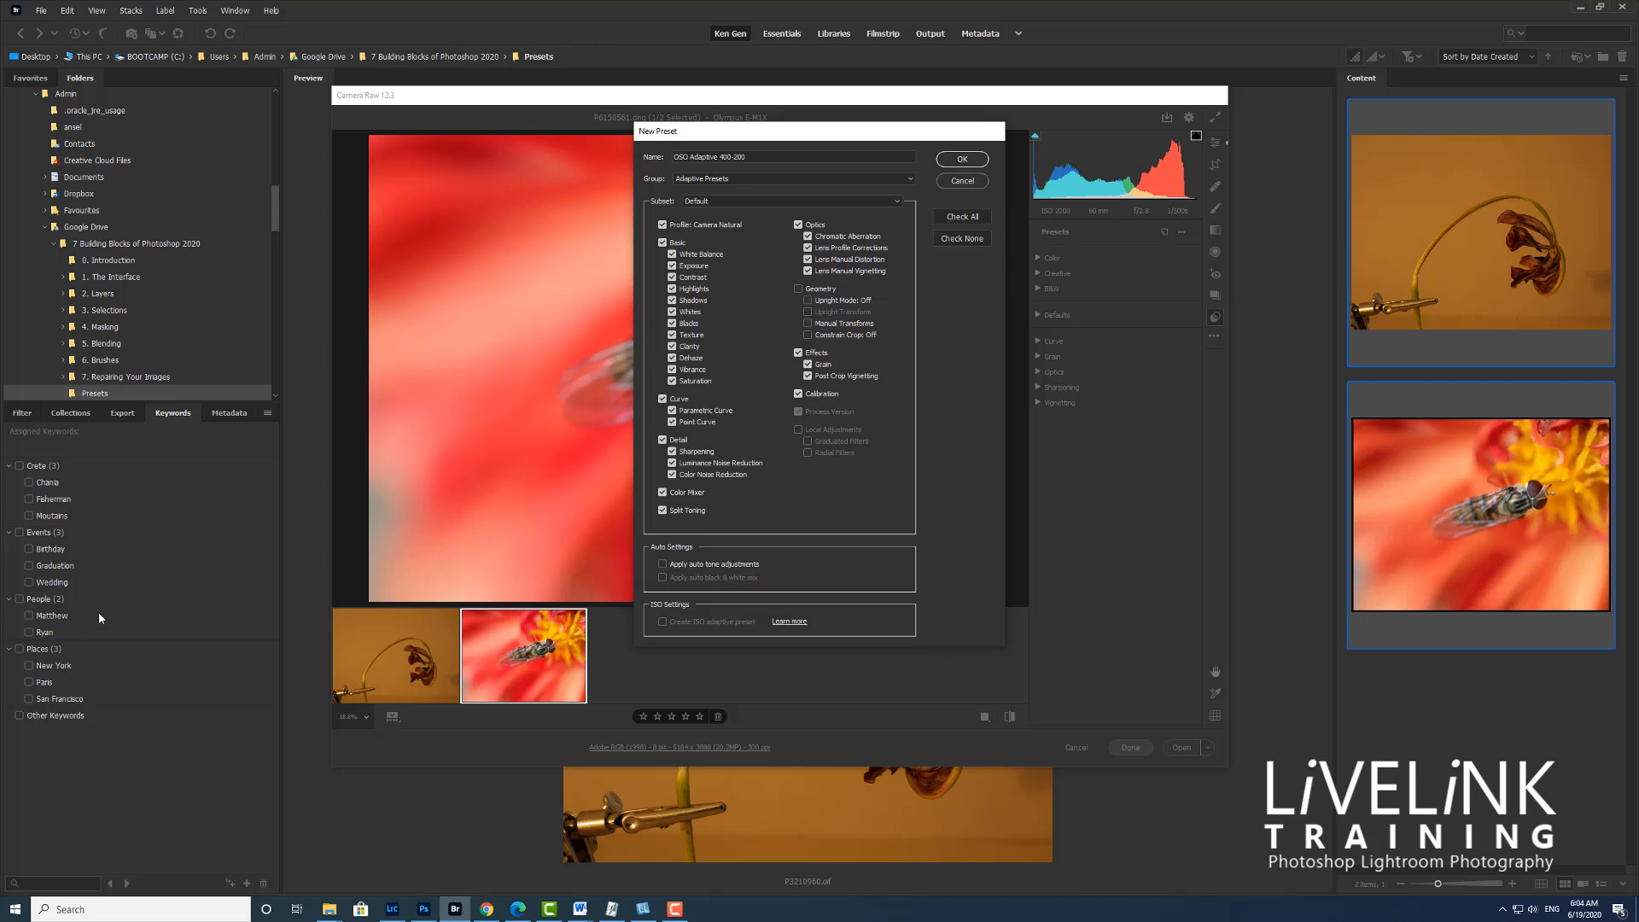
key(Escape)
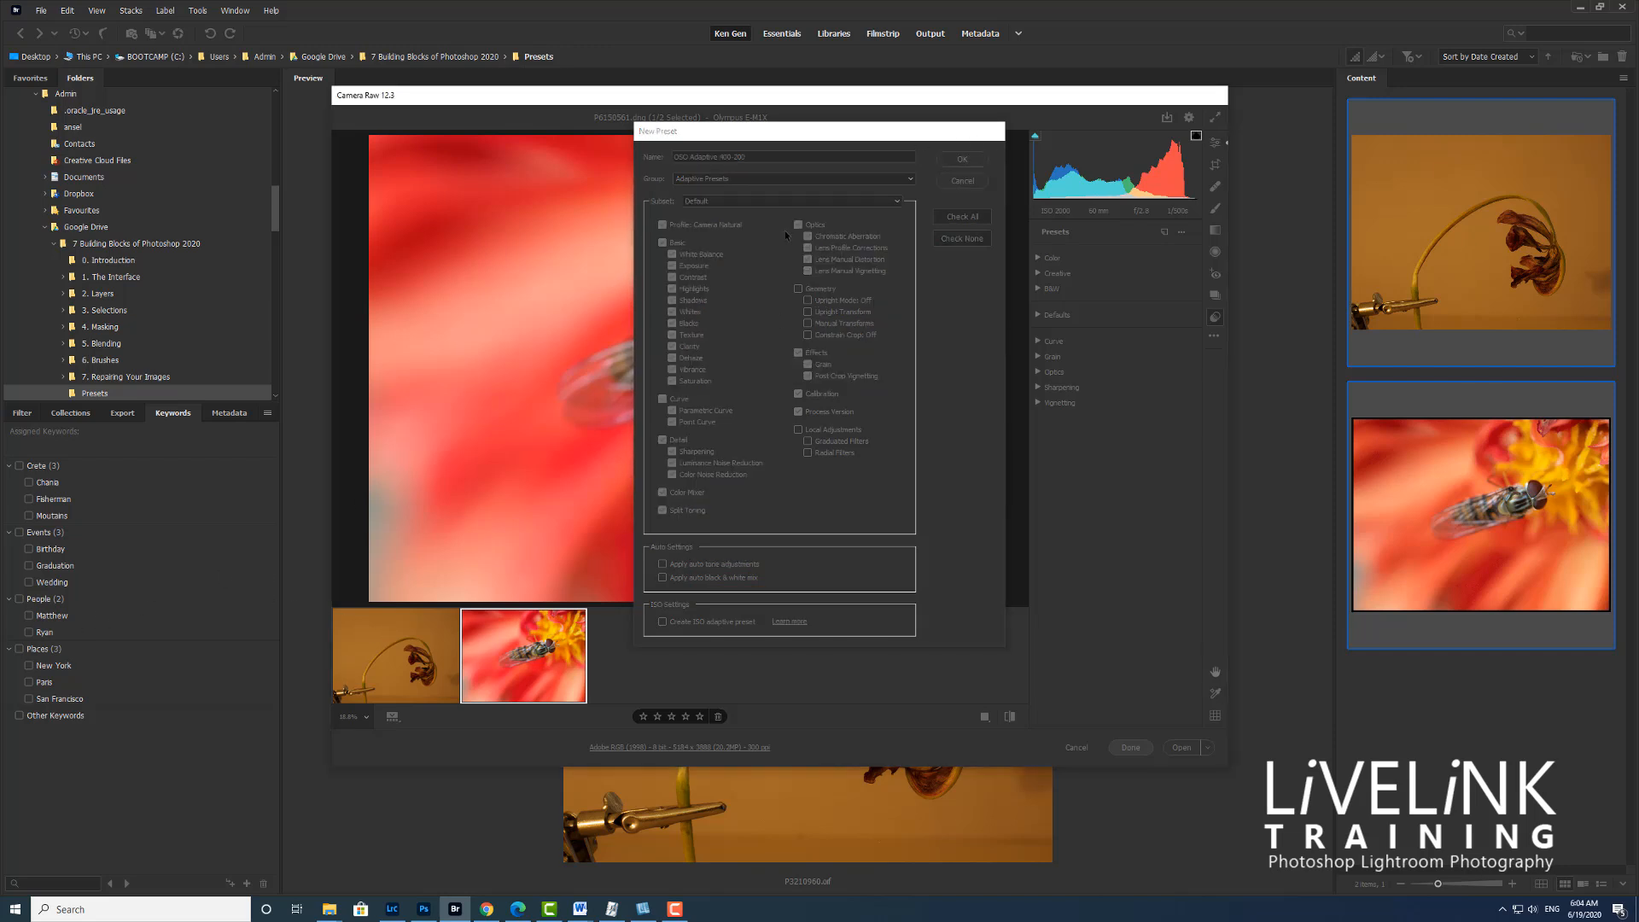
Select both photos in the filmstrip and start a new preset named Adaptive Preset 400-2000
shift+click(359, 664)
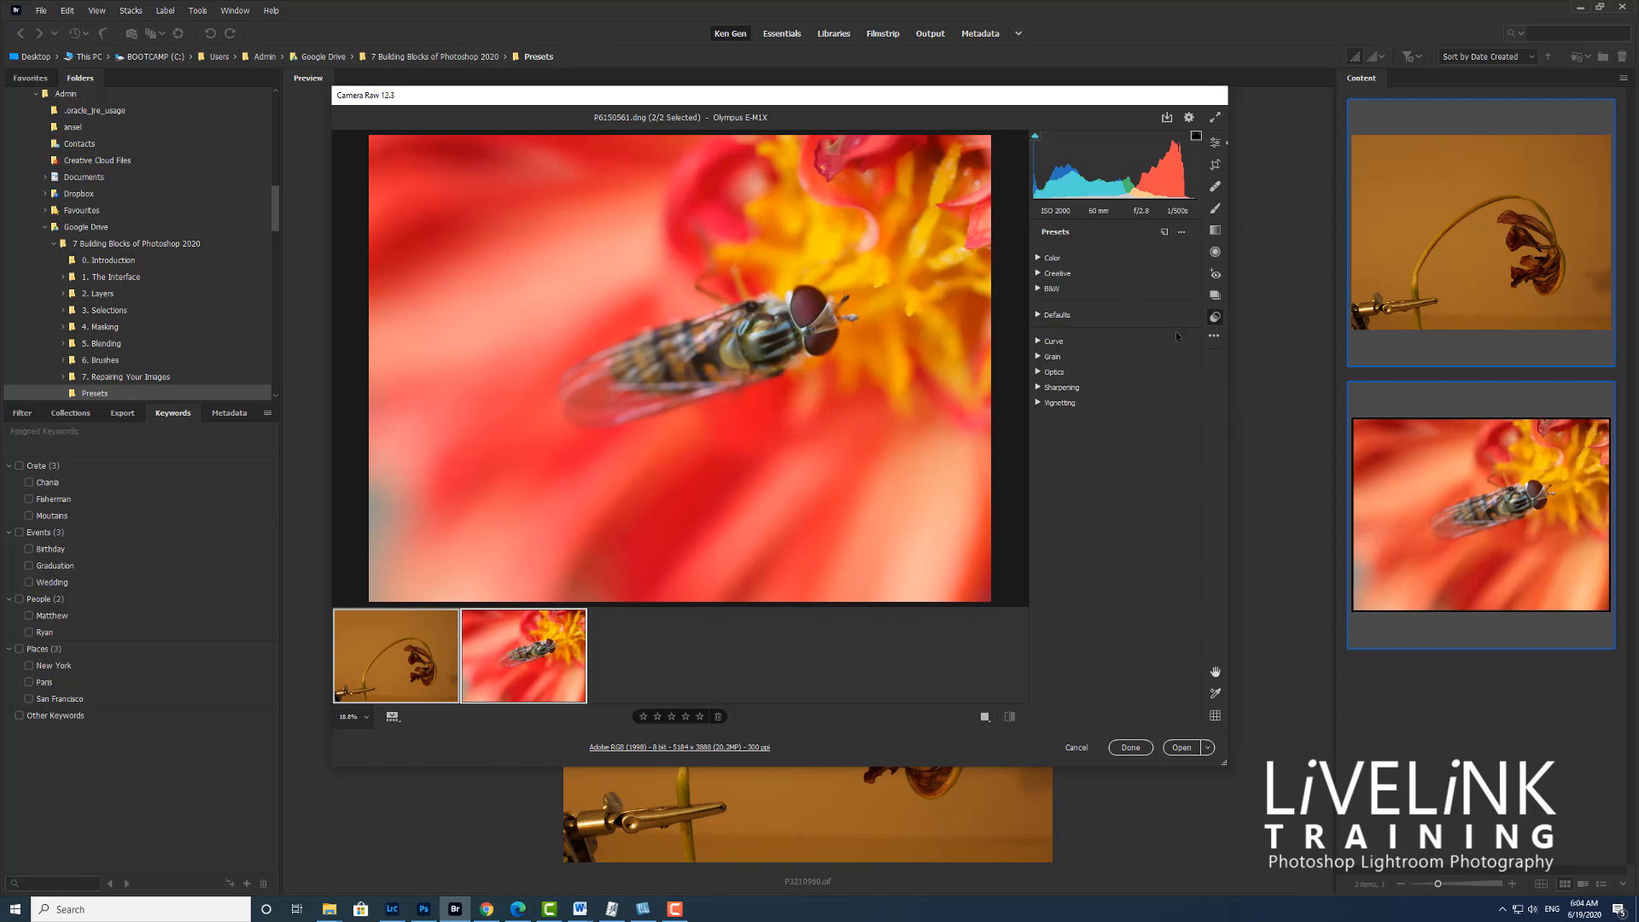
click(1166, 233)
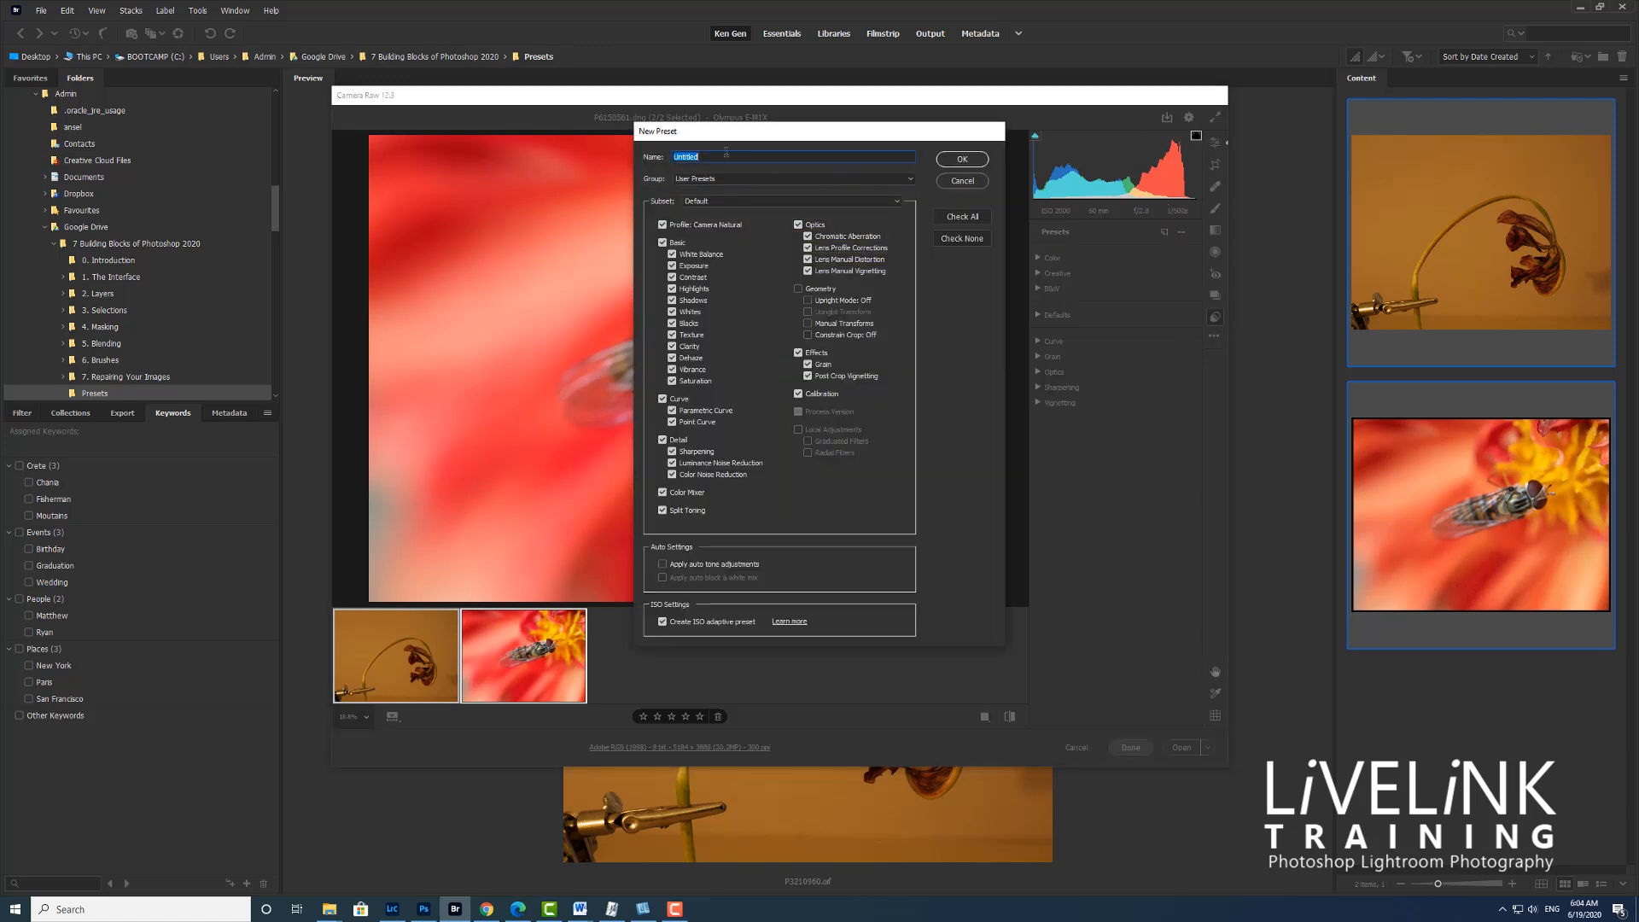
text(Adaptive Preset 400-2000)
Save the ISO adaptive preset in a new group named Adaptive Presets and expand that group
click(910, 182)
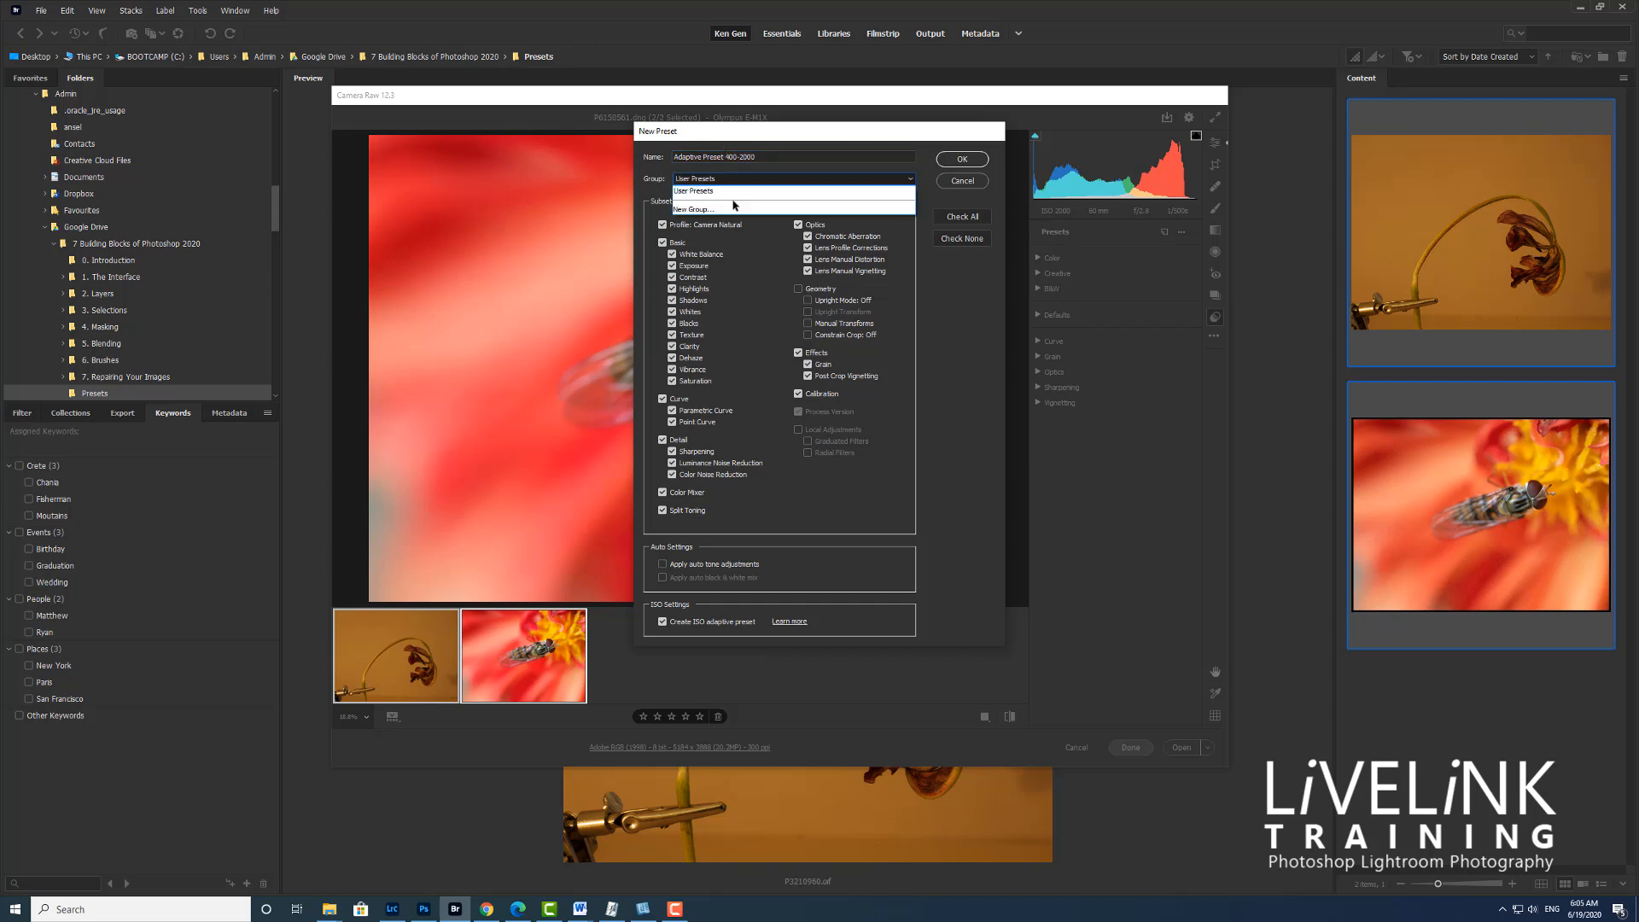
click(715, 212)
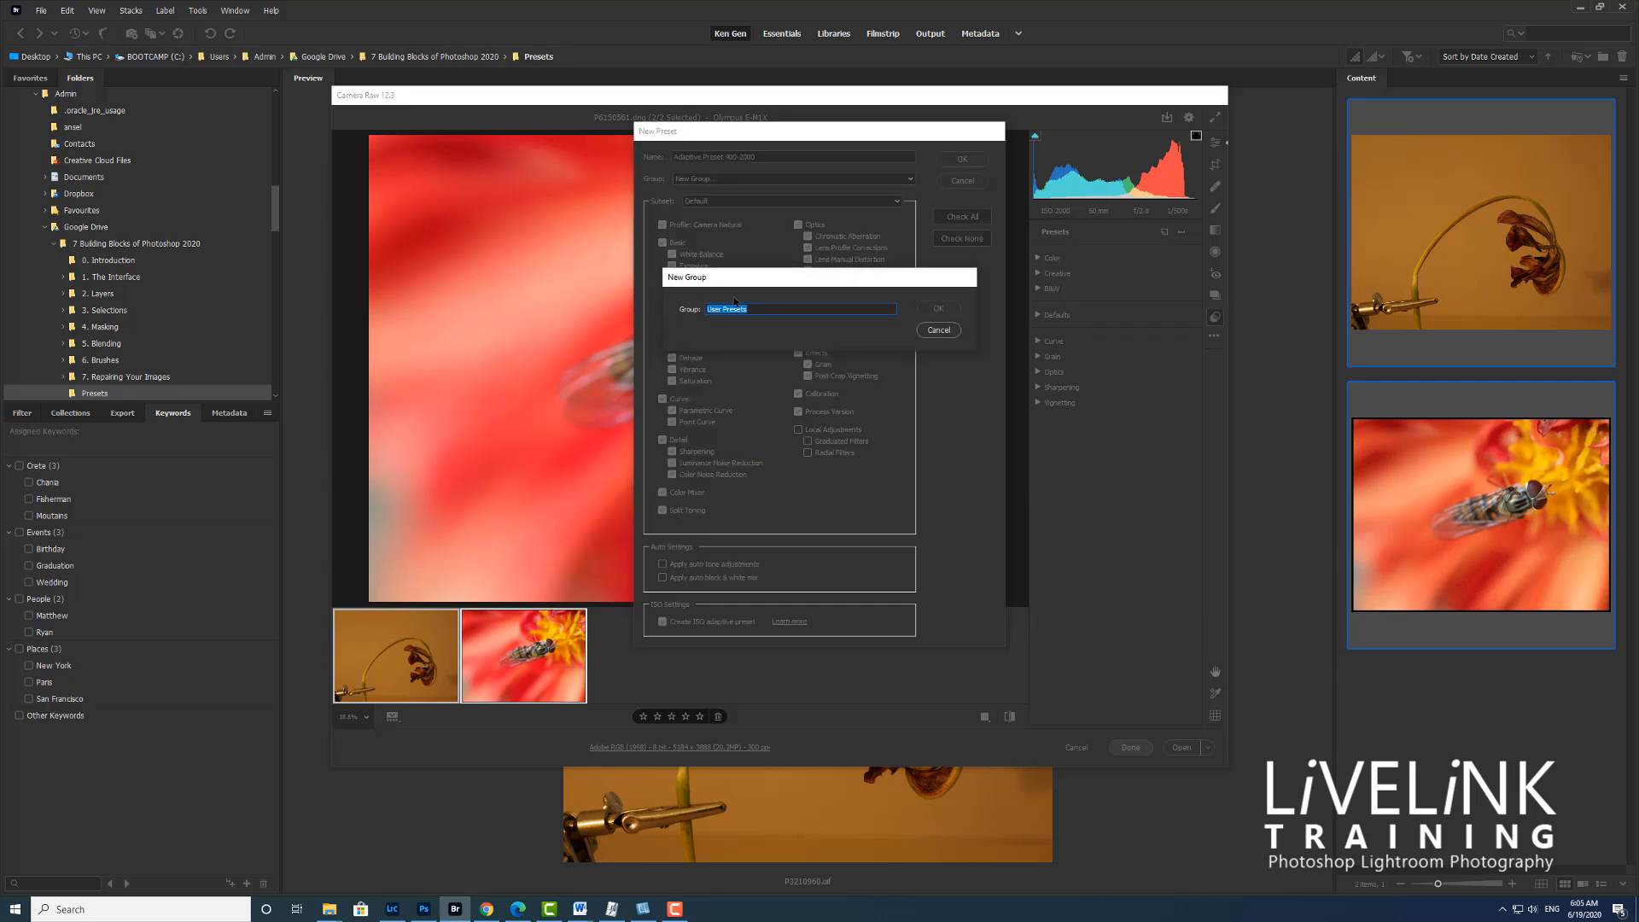
text(Adaptiv)
click(931, 312)
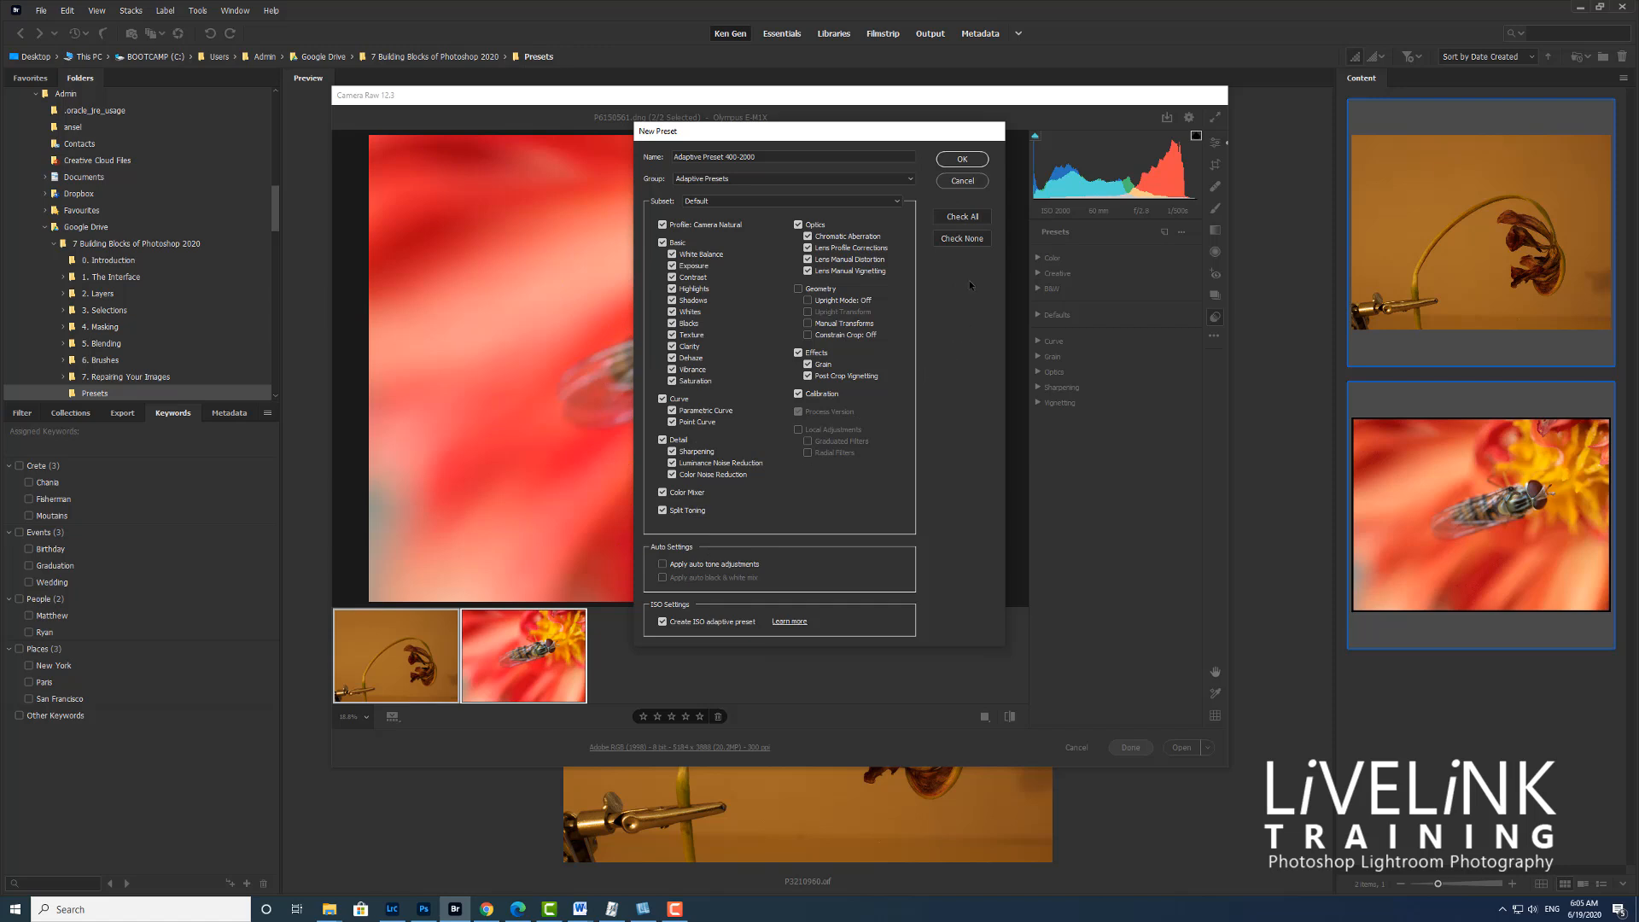
click(961, 160)
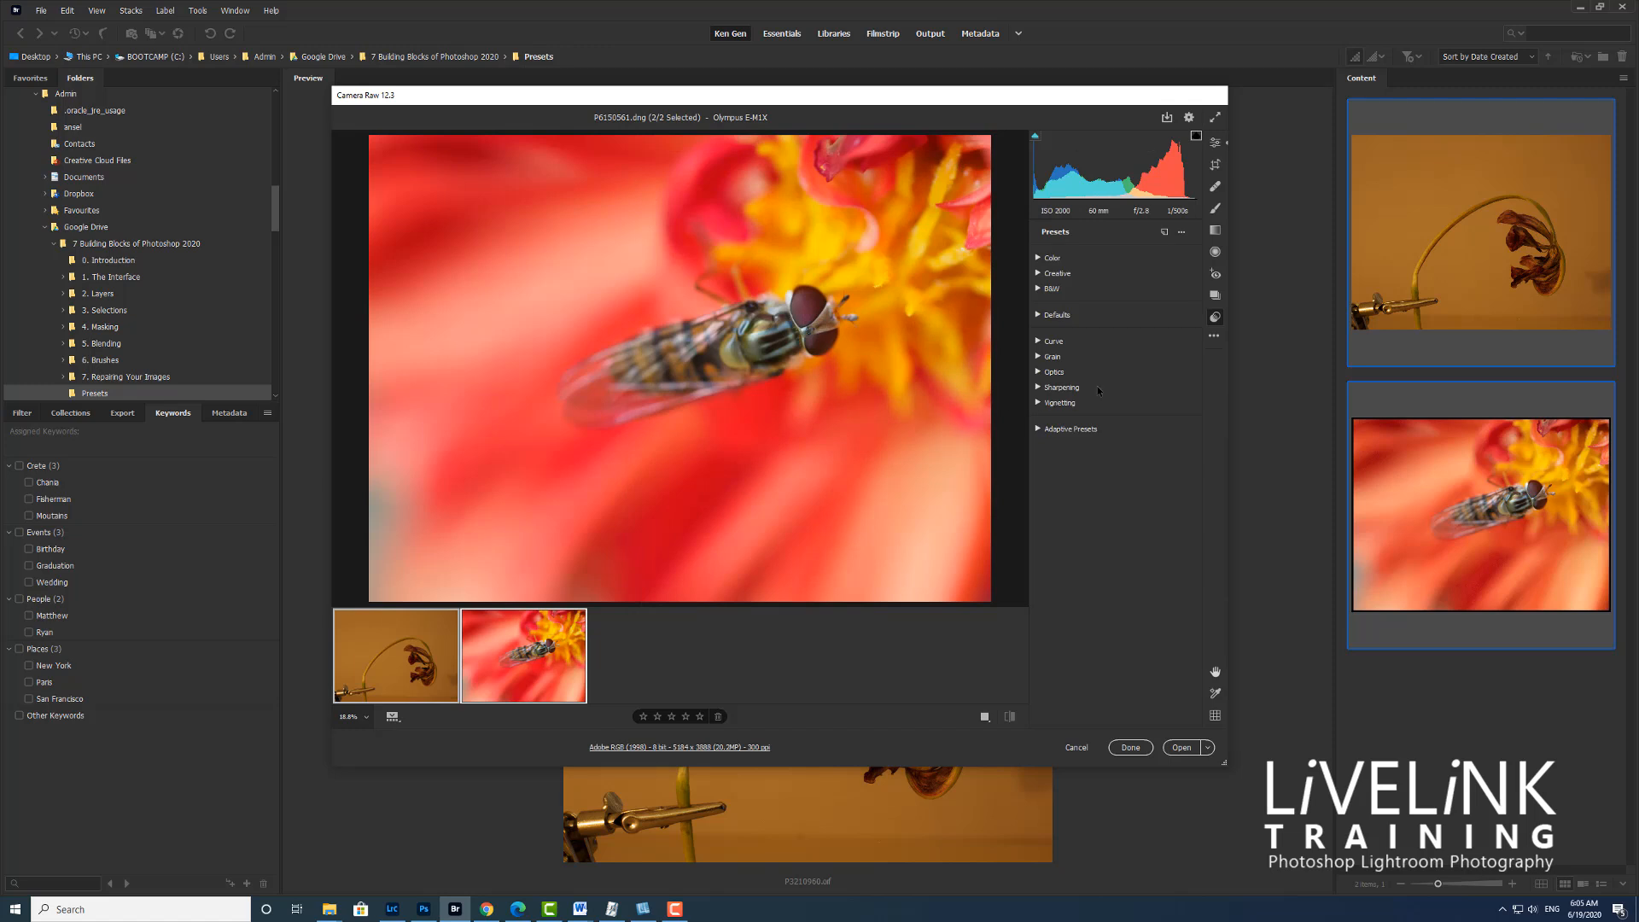
click(1040, 430)
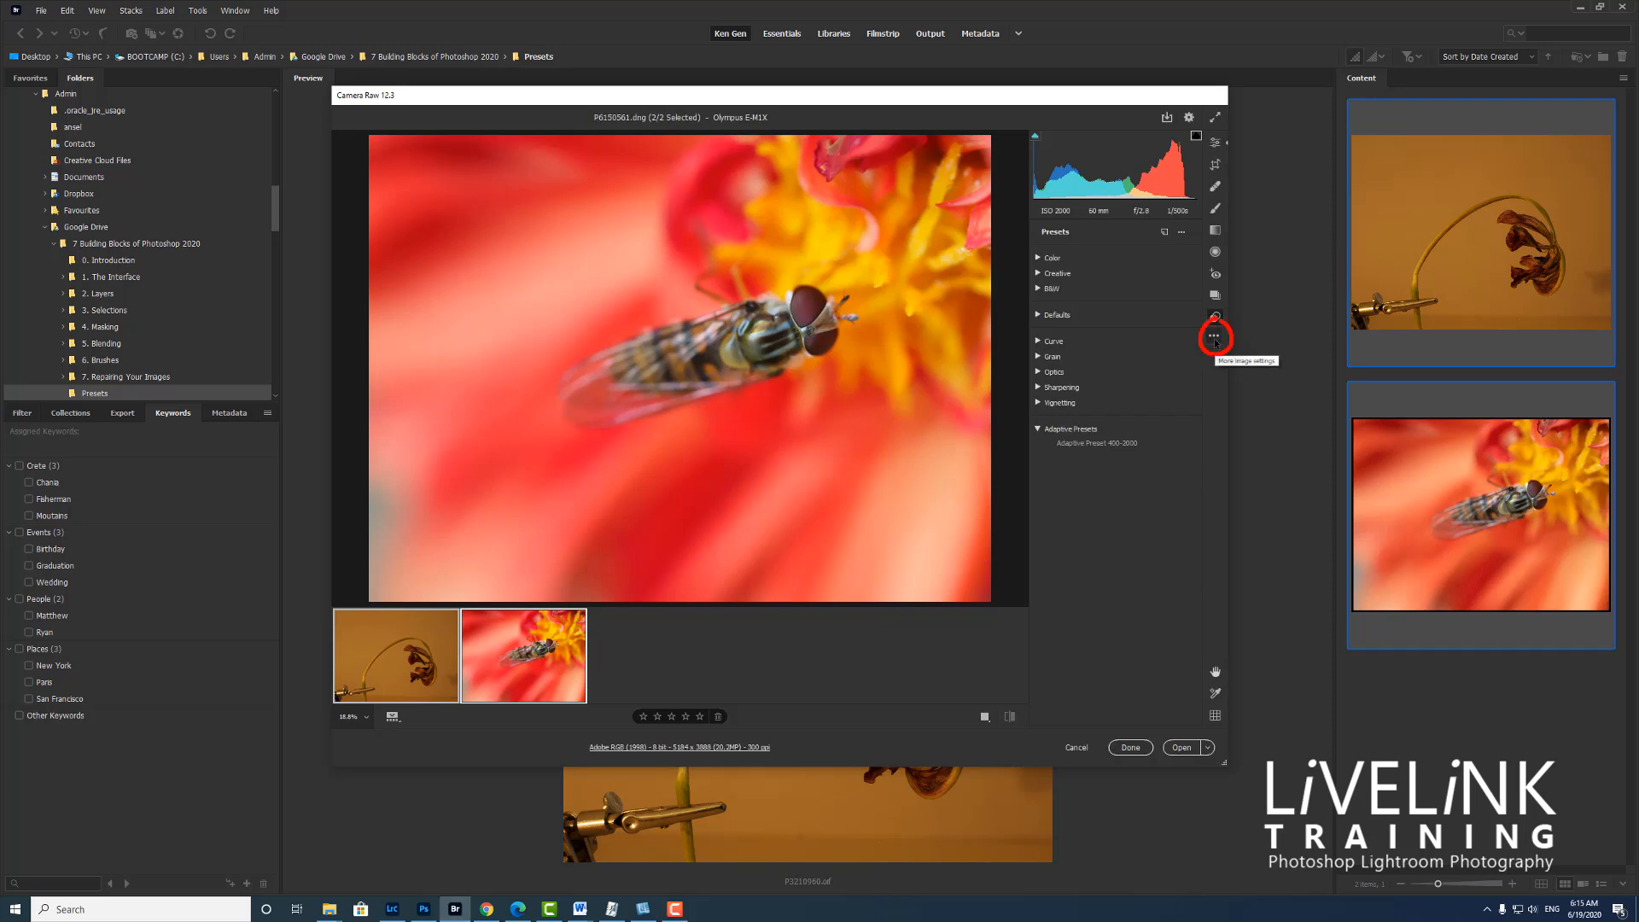
Set the master raw default in the Camera Raw preferences to the preset Adaptive Preset 400-2000
click(1214, 340)
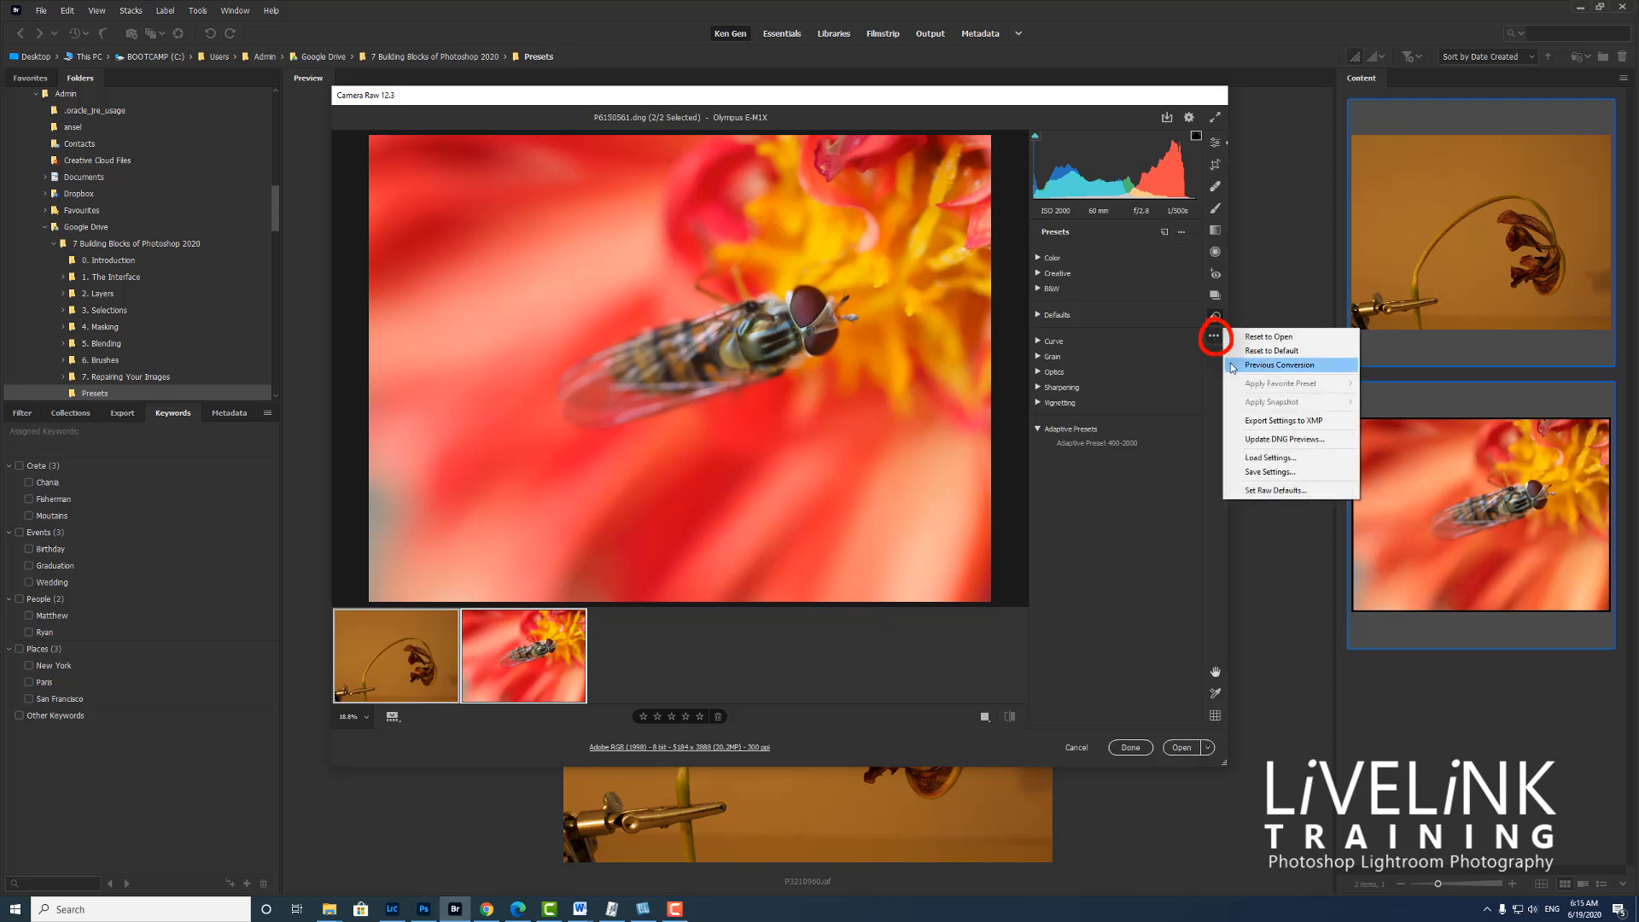
click(1283, 491)
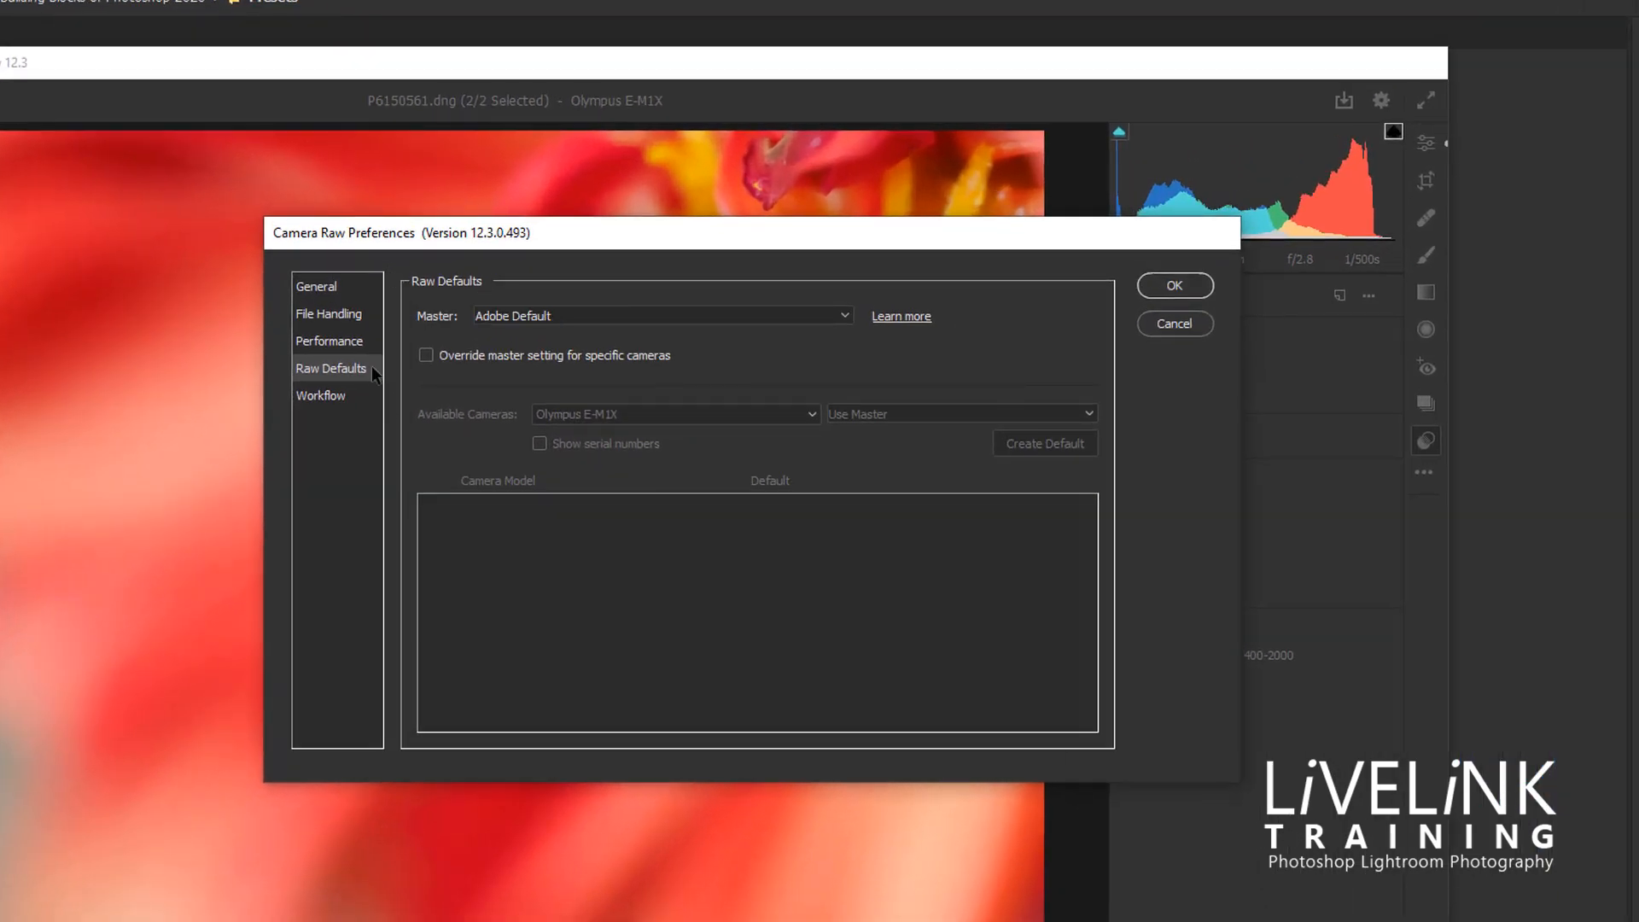
click(841, 316)
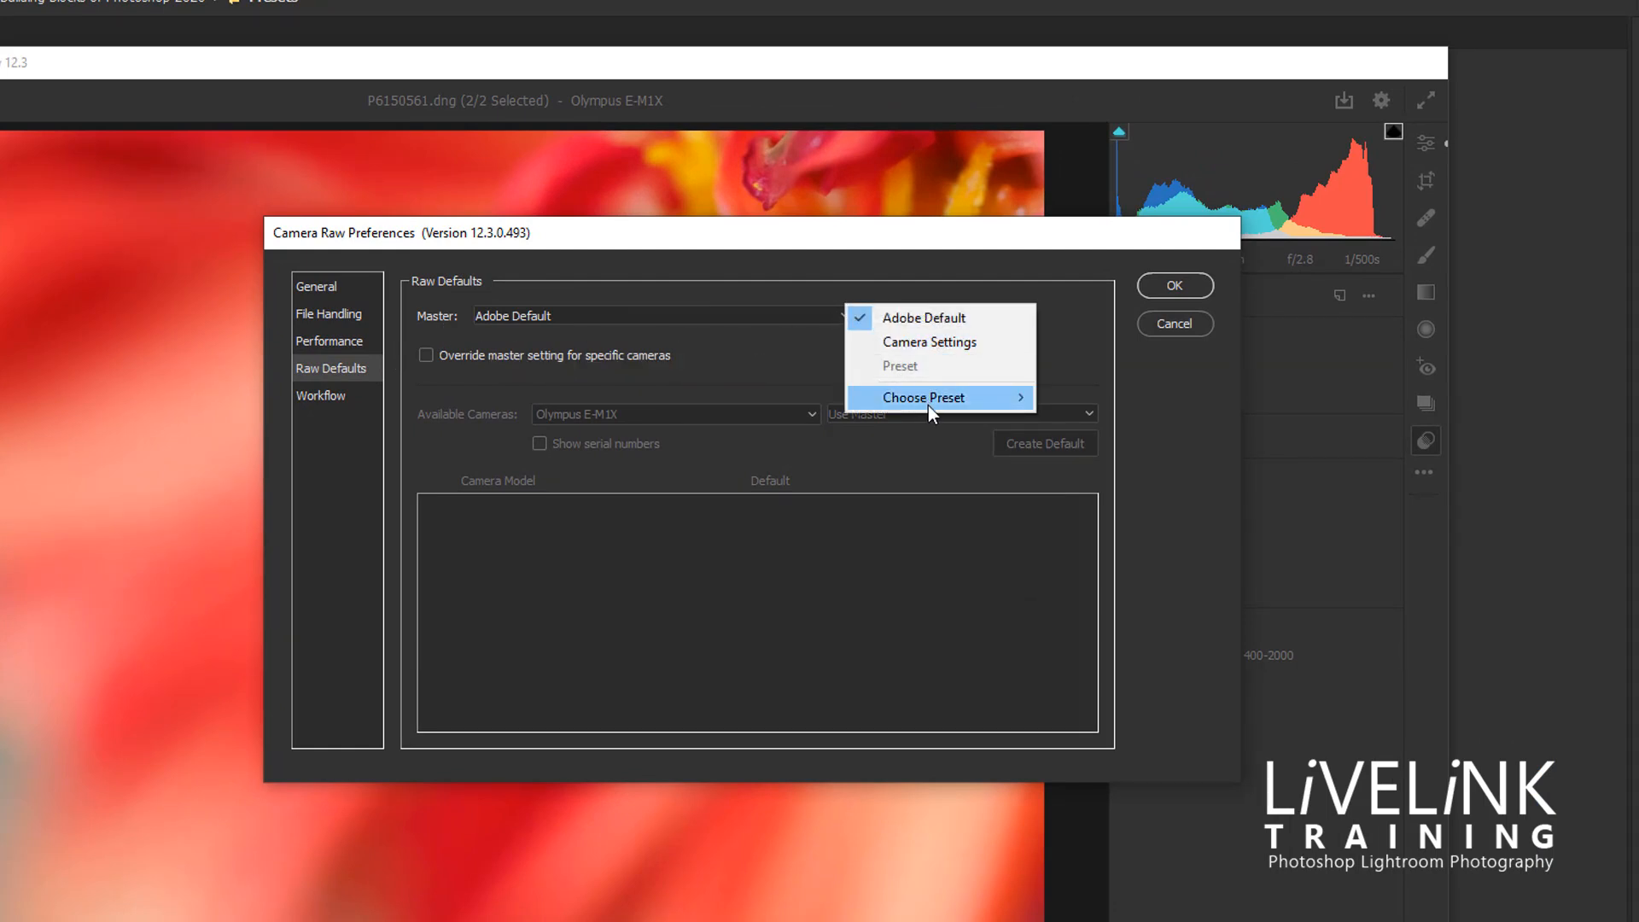
mouse_move(929, 401)
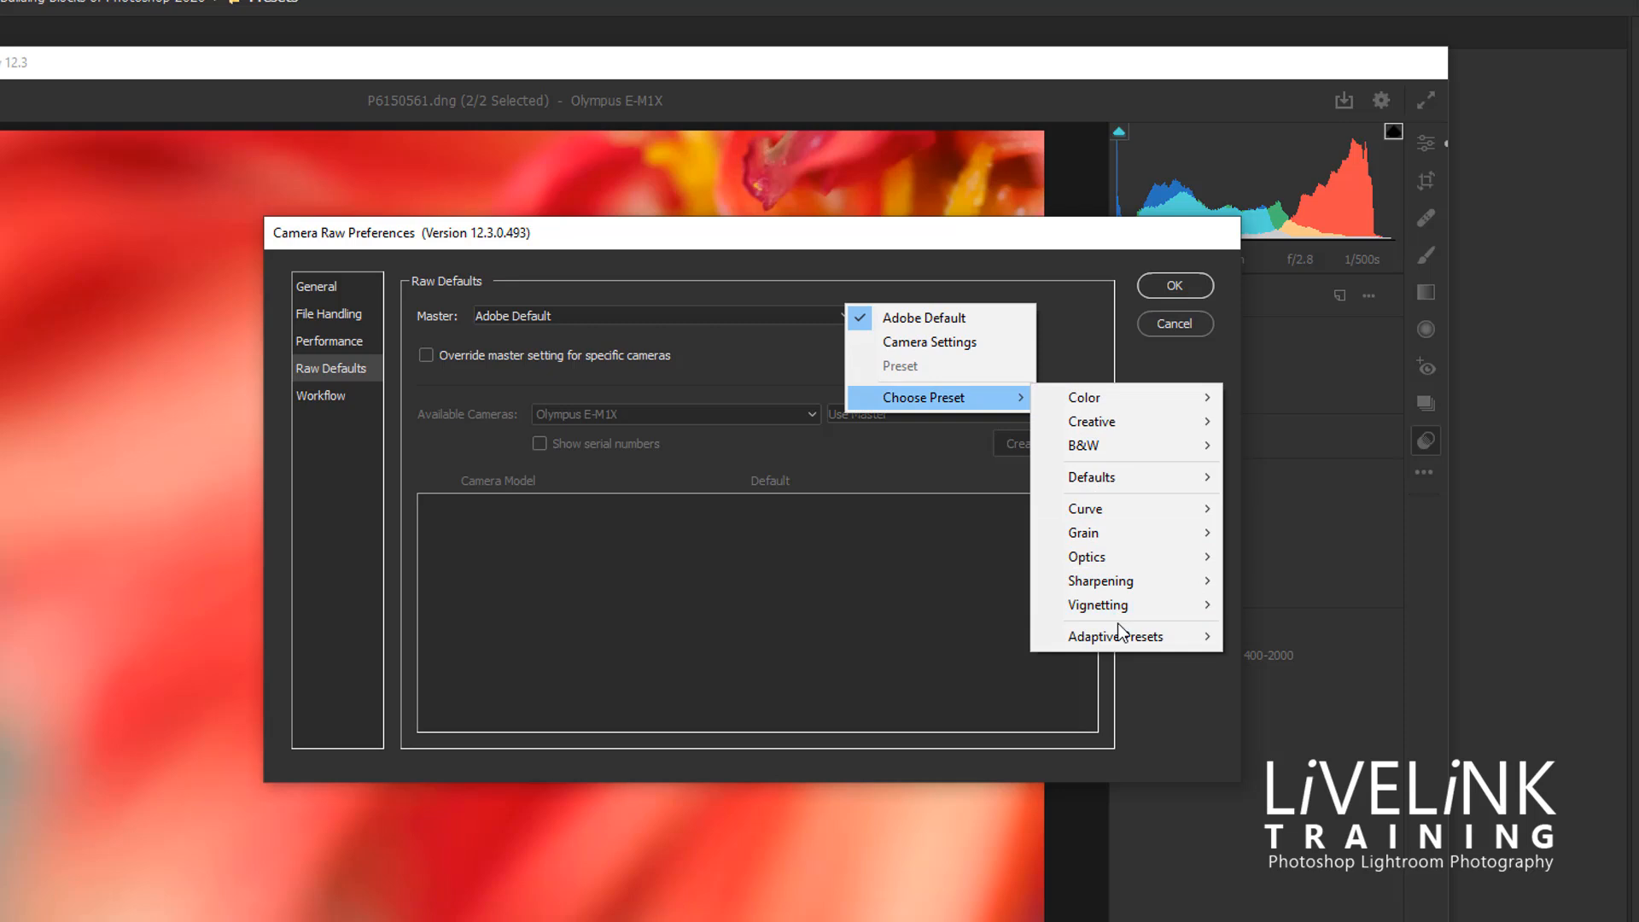
mouse_move(1119, 642)
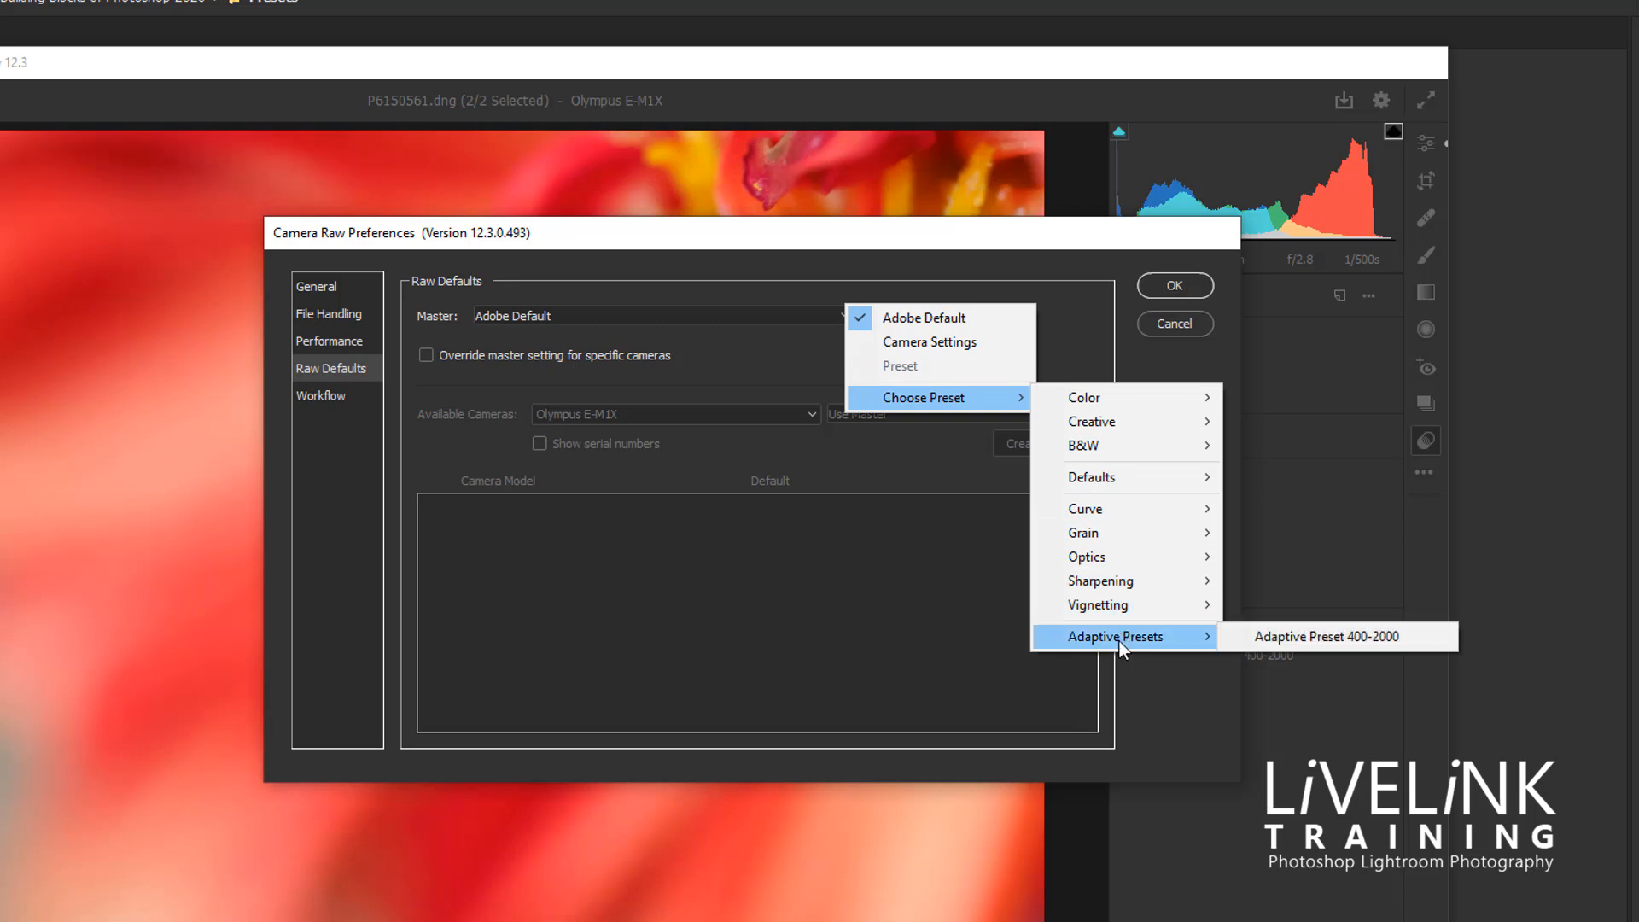
click(1353, 638)
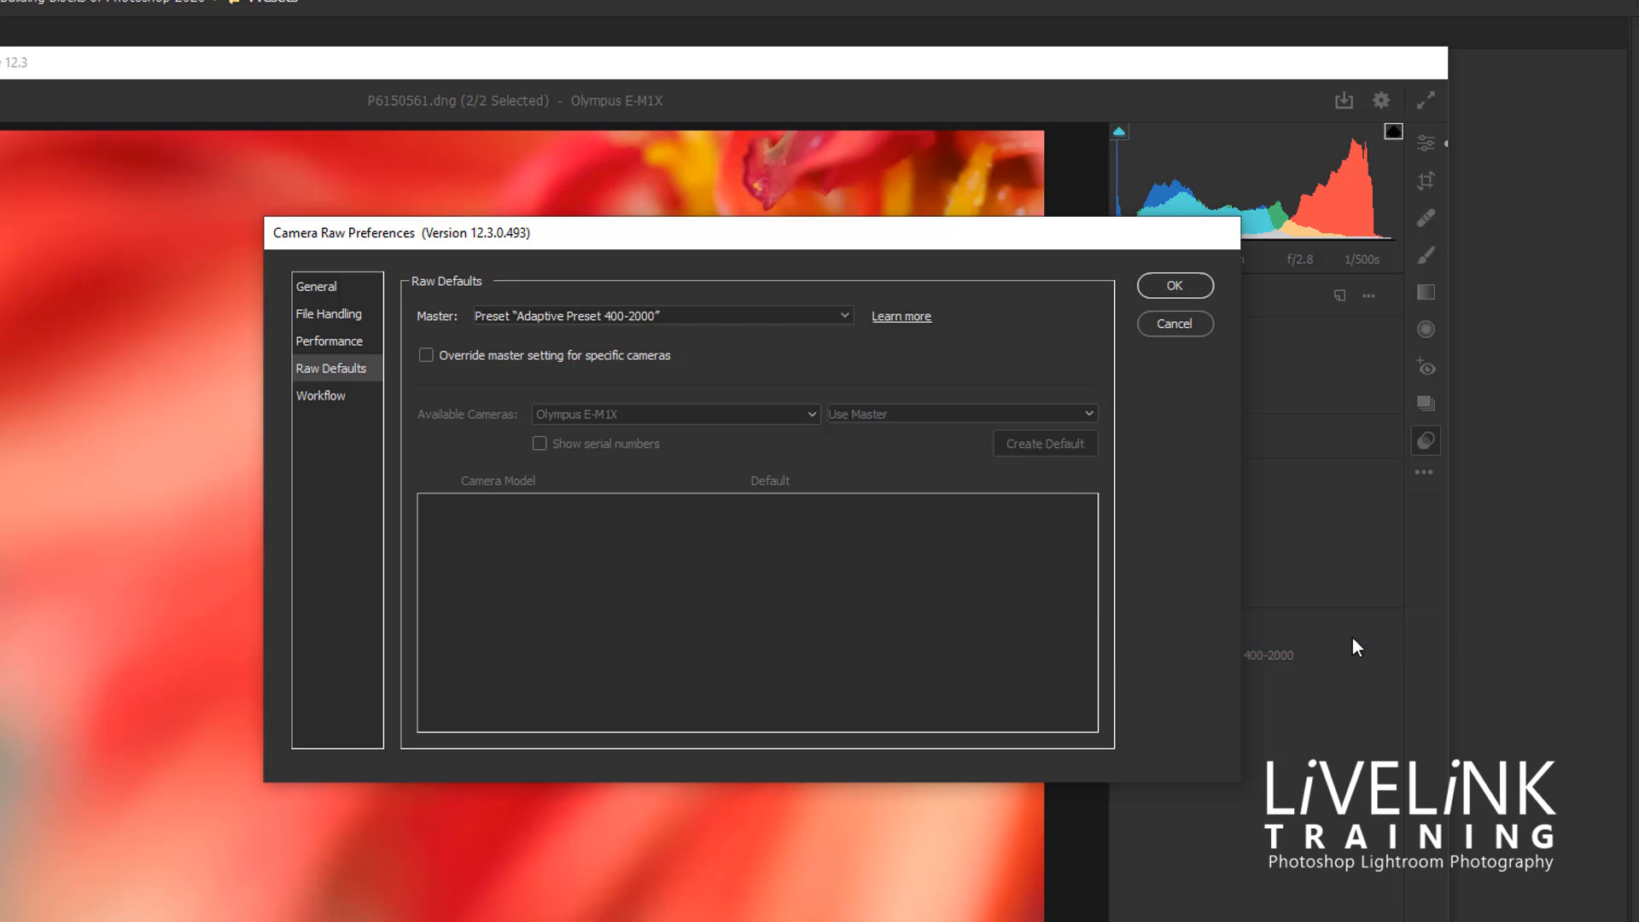
Override the master setting for the Olympus E-M1X with a camera default using Adaptive Preset 400-2000, and save the preferences
click(426, 355)
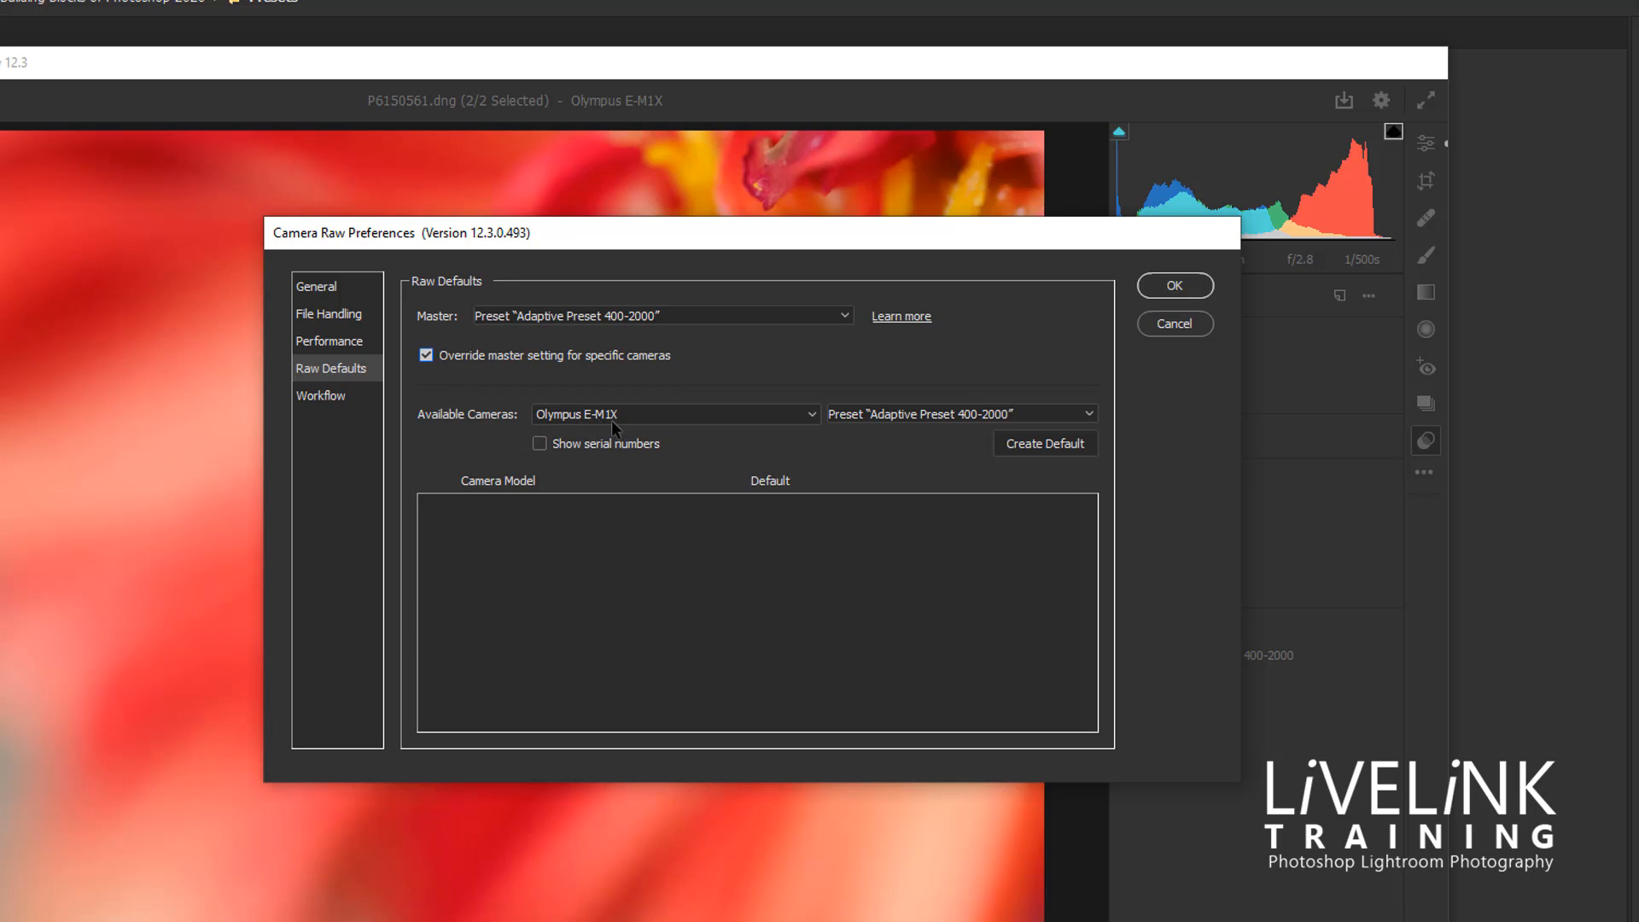
click(1089, 413)
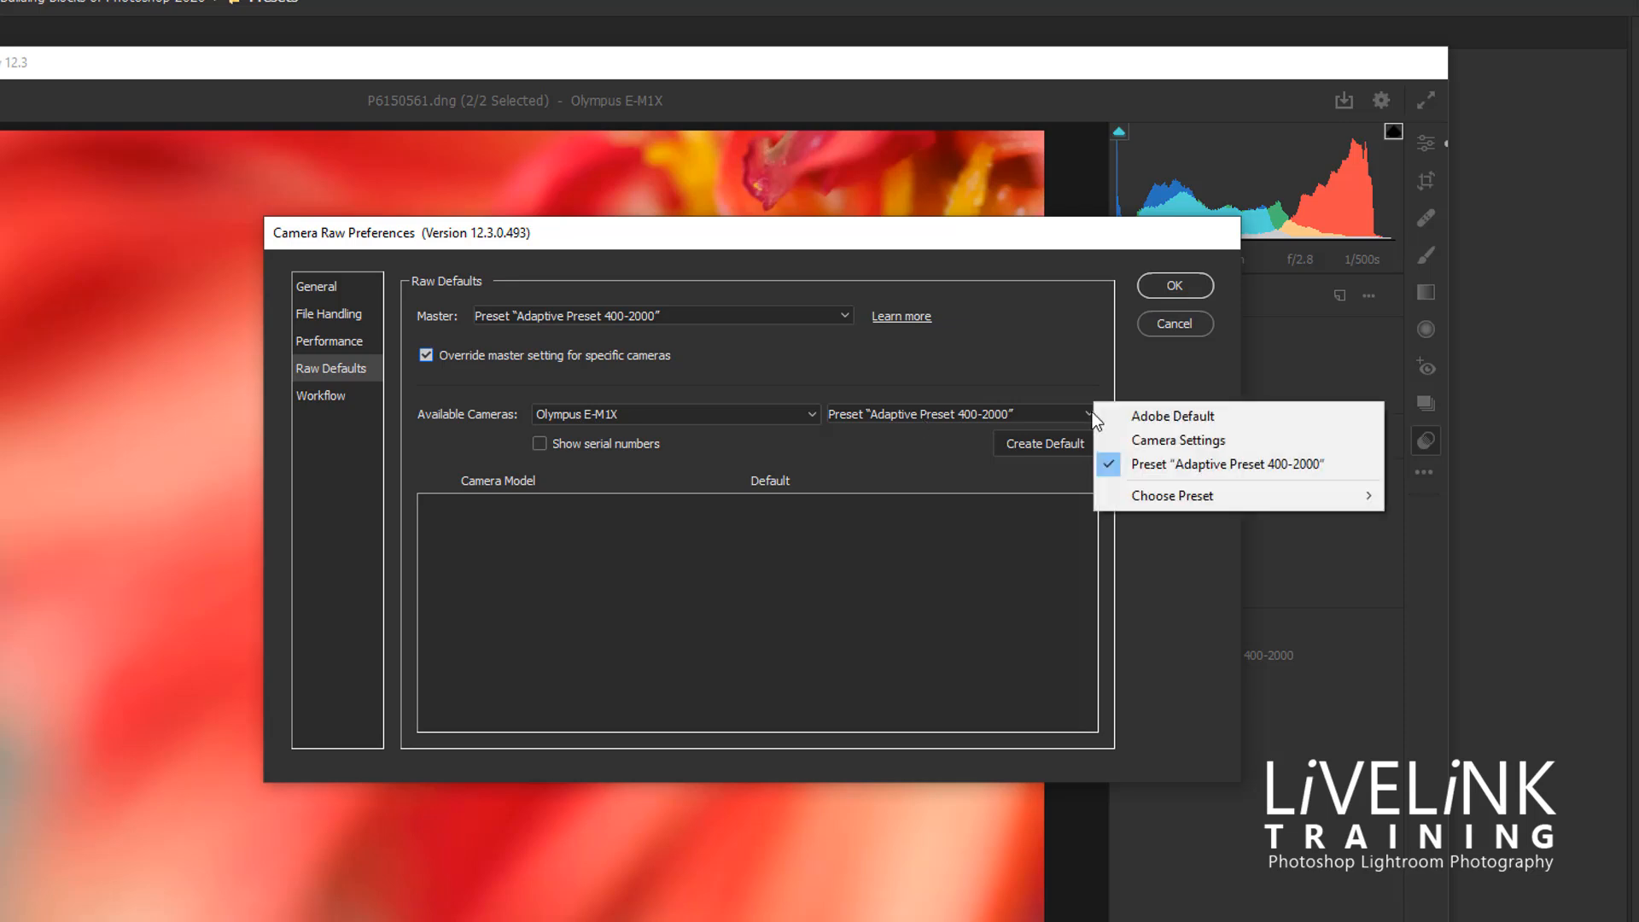
click(1180, 465)
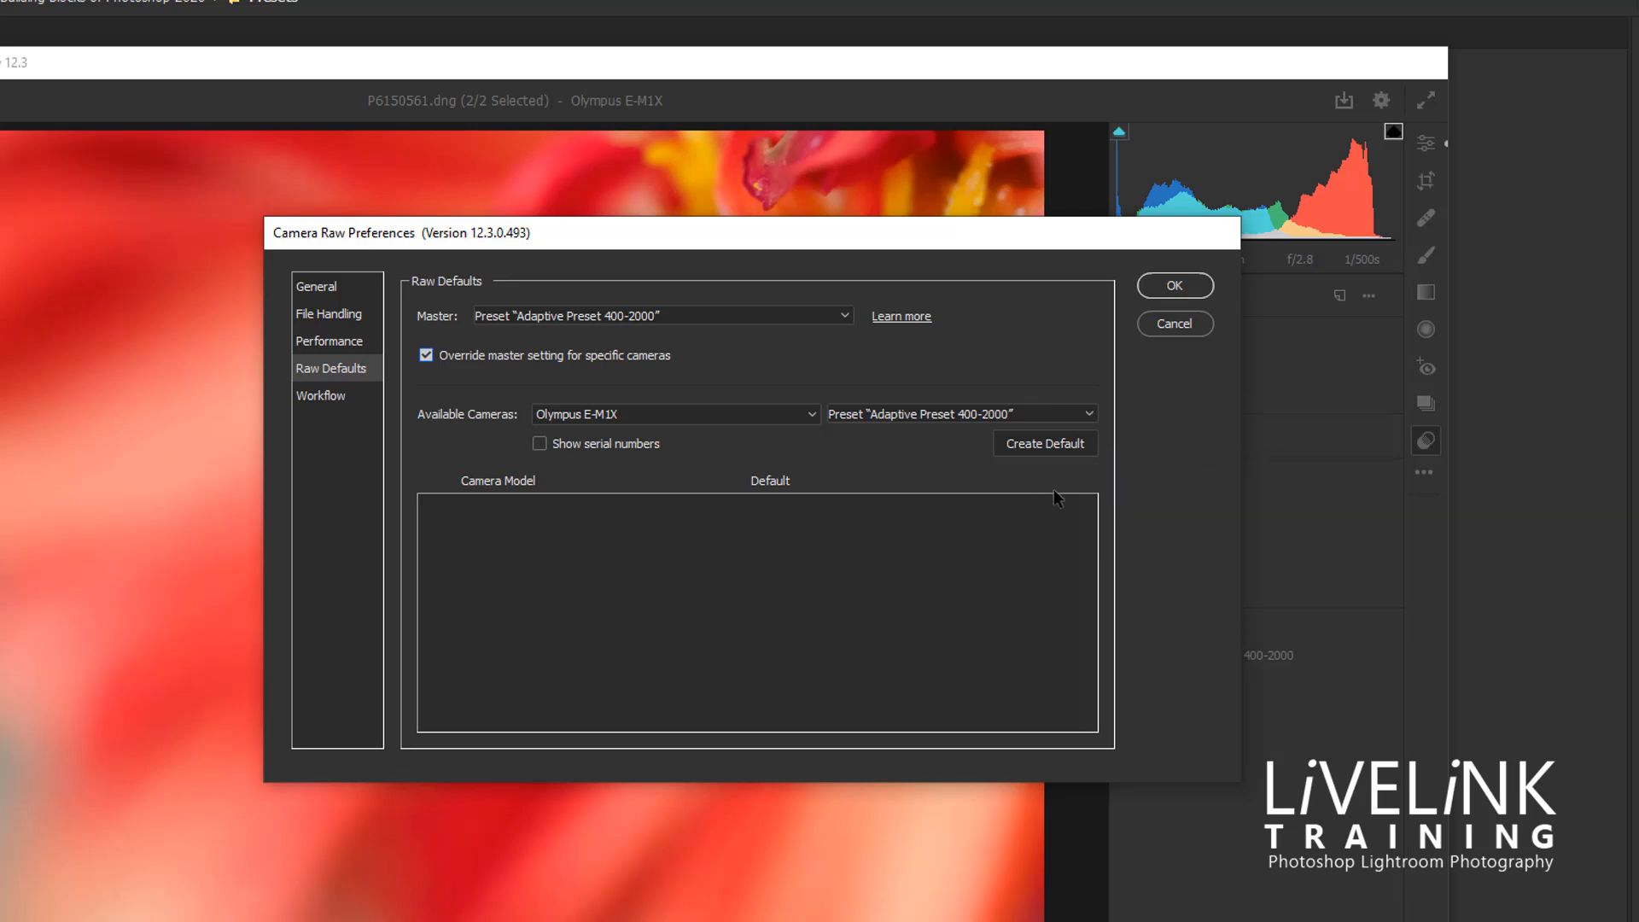
click(1043, 445)
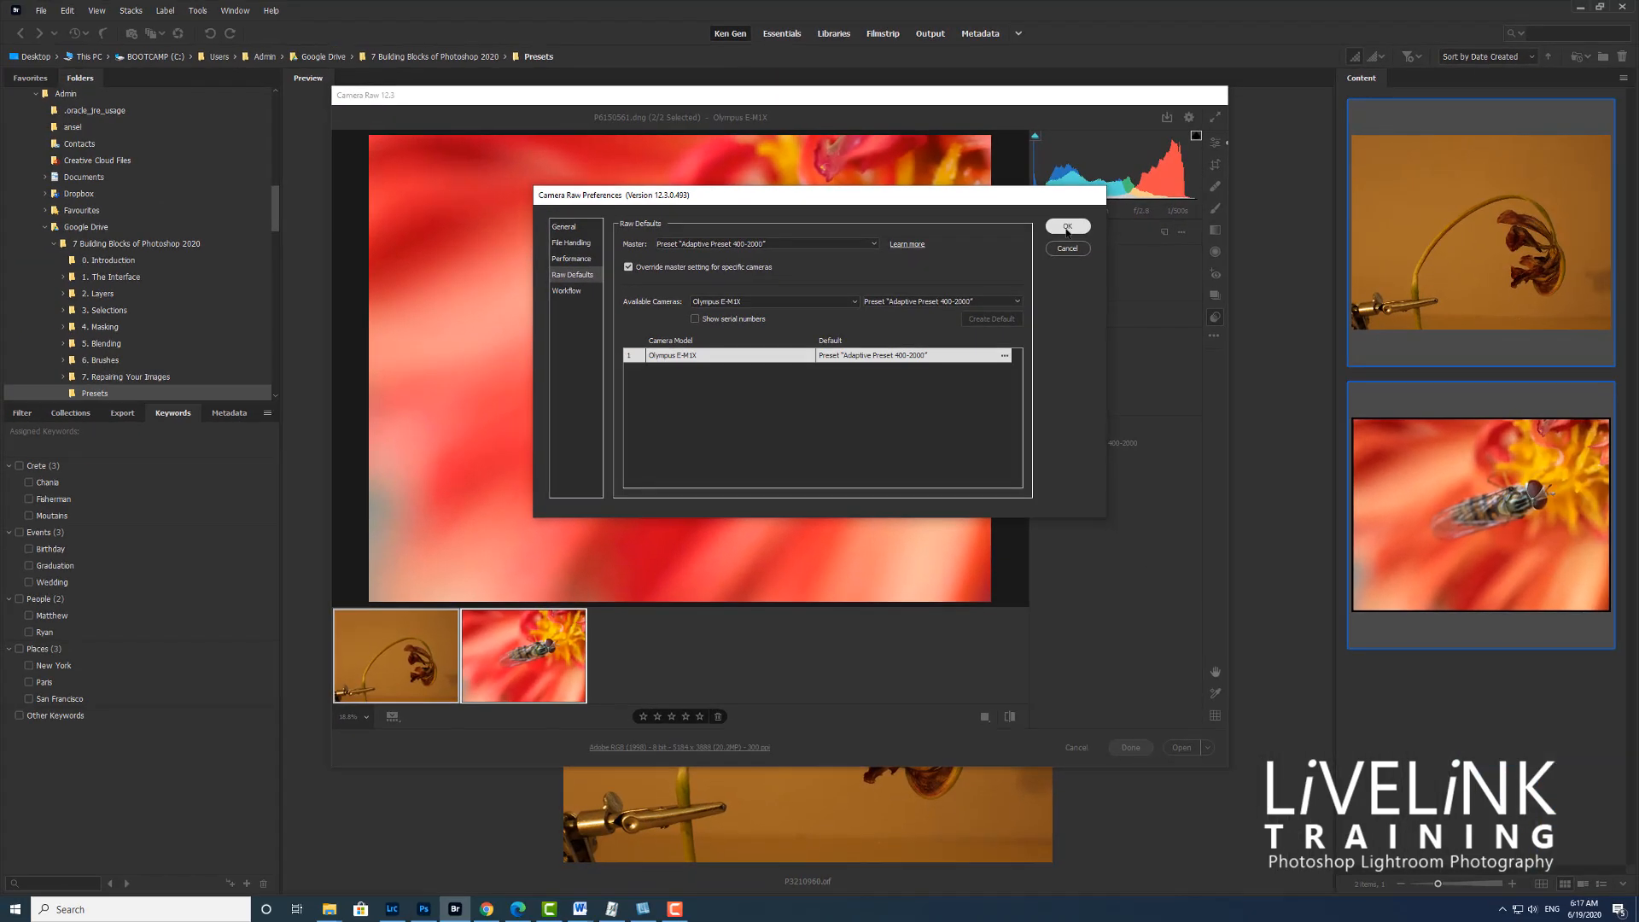
click(1067, 227)
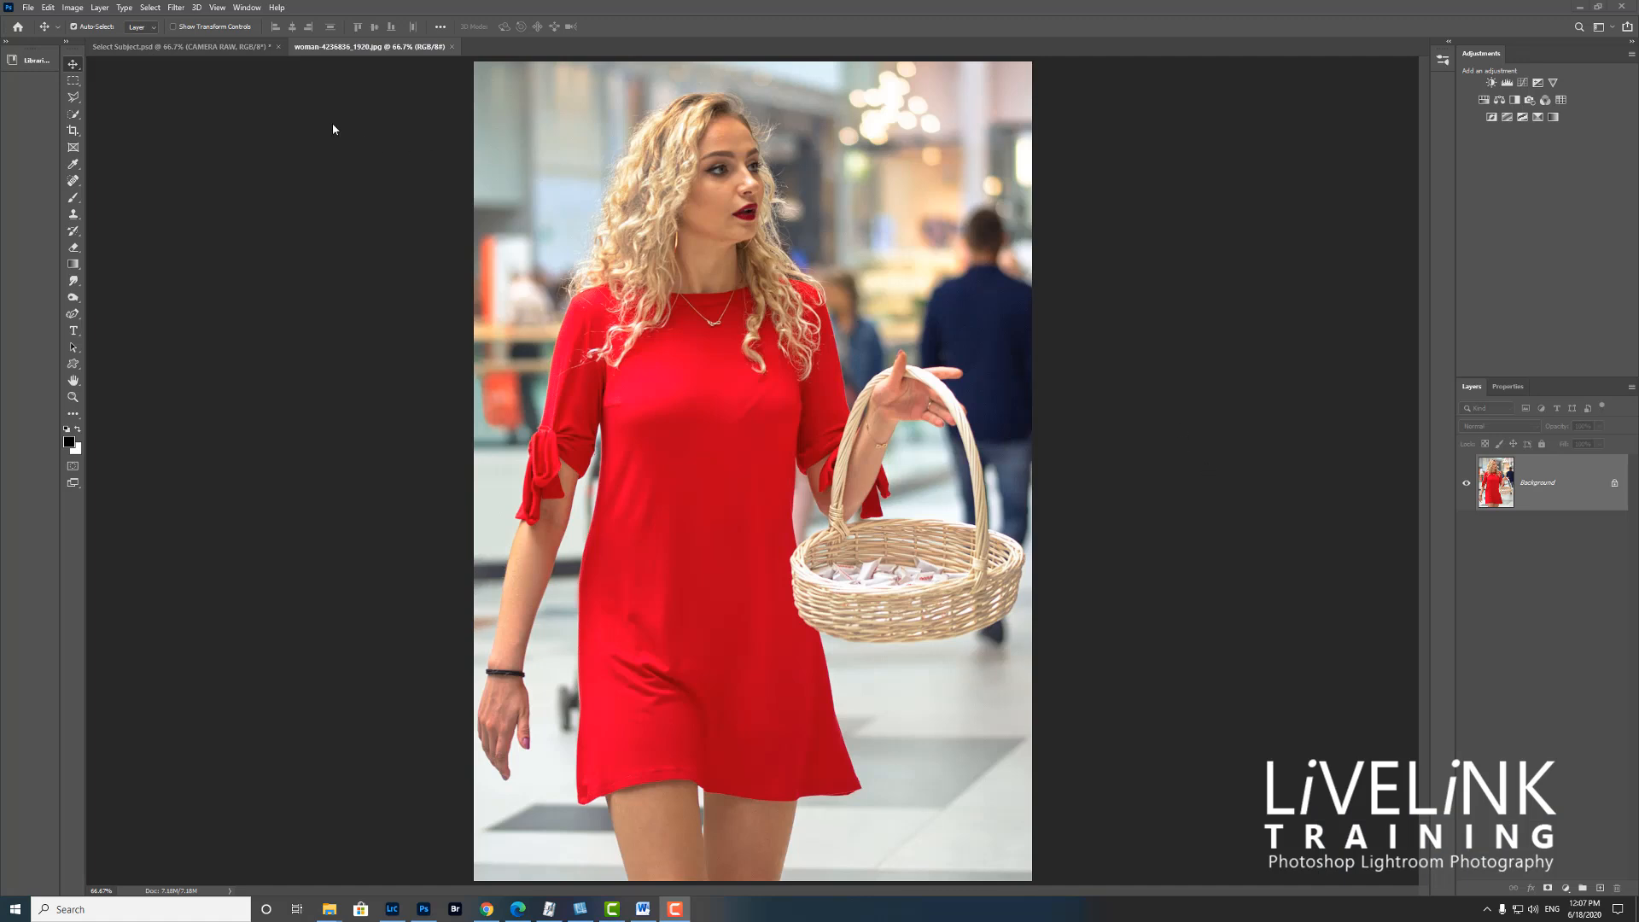
Open the photo of the woman in the red dress in the Camera Raw Filter and switch to full screen mode
click(176, 8)
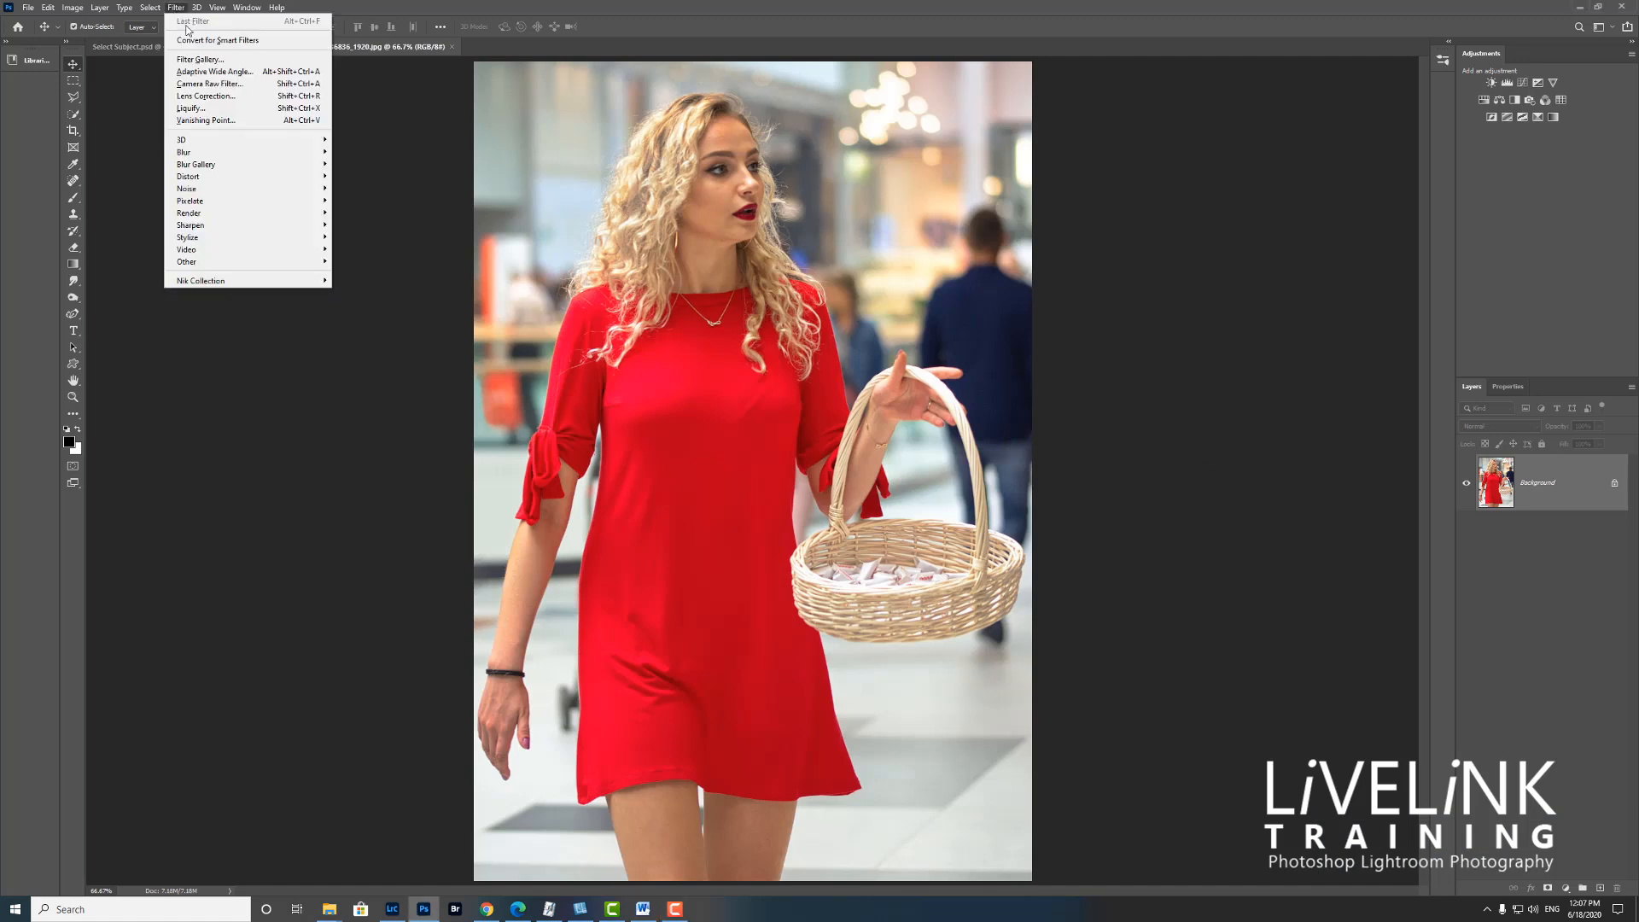
click(228, 84)
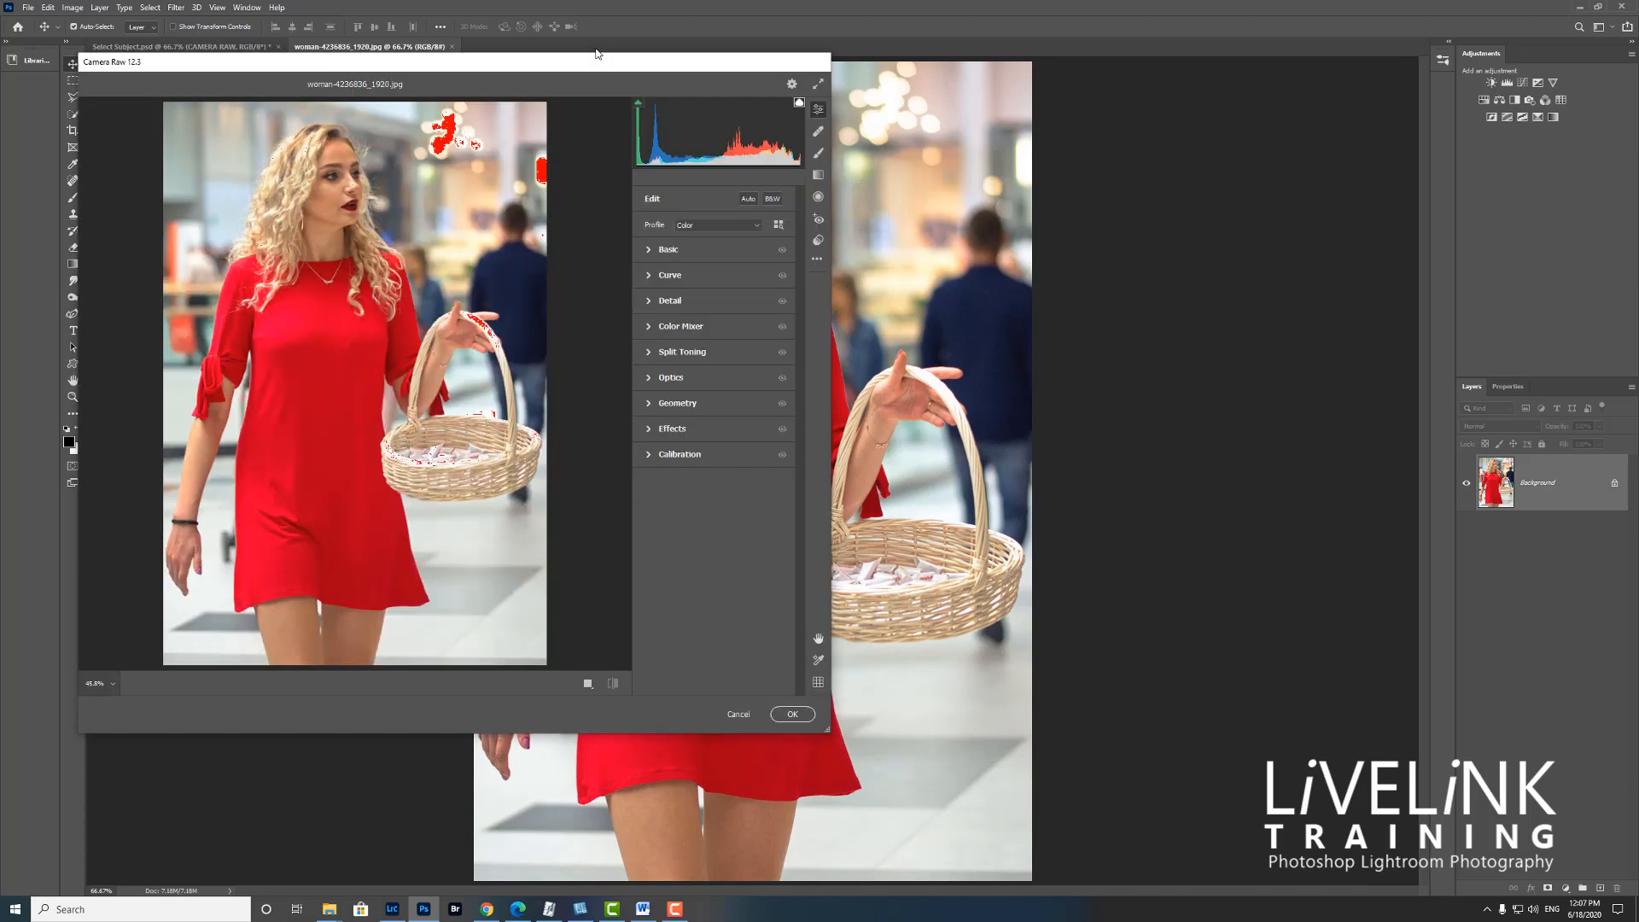
drag(596, 66, 907, 93)
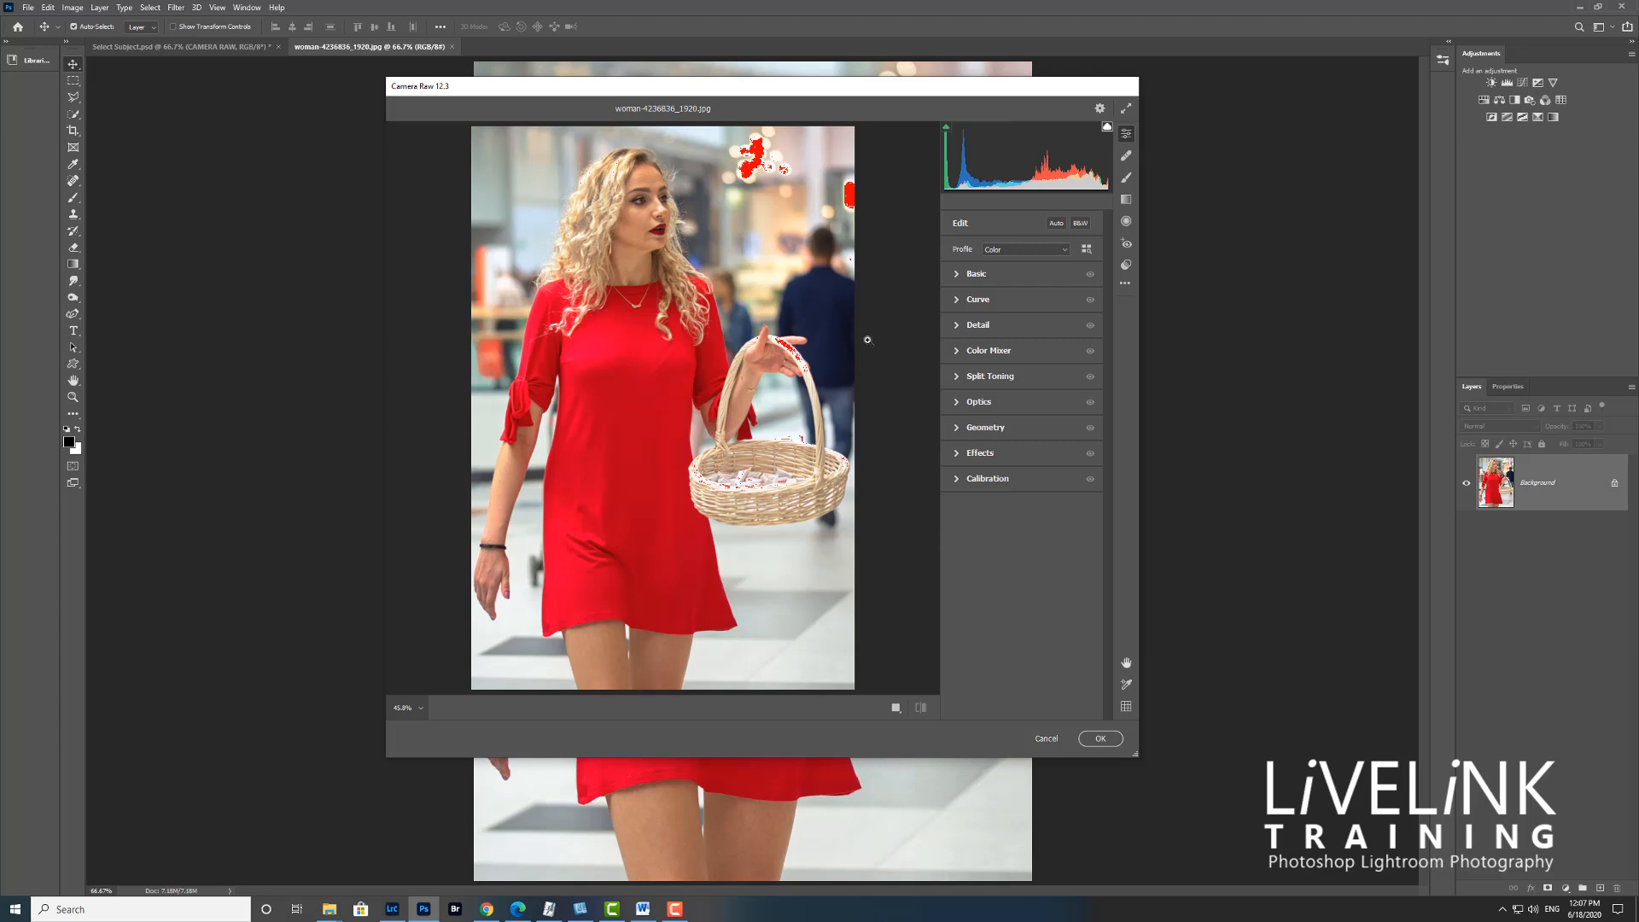
click(1127, 111)
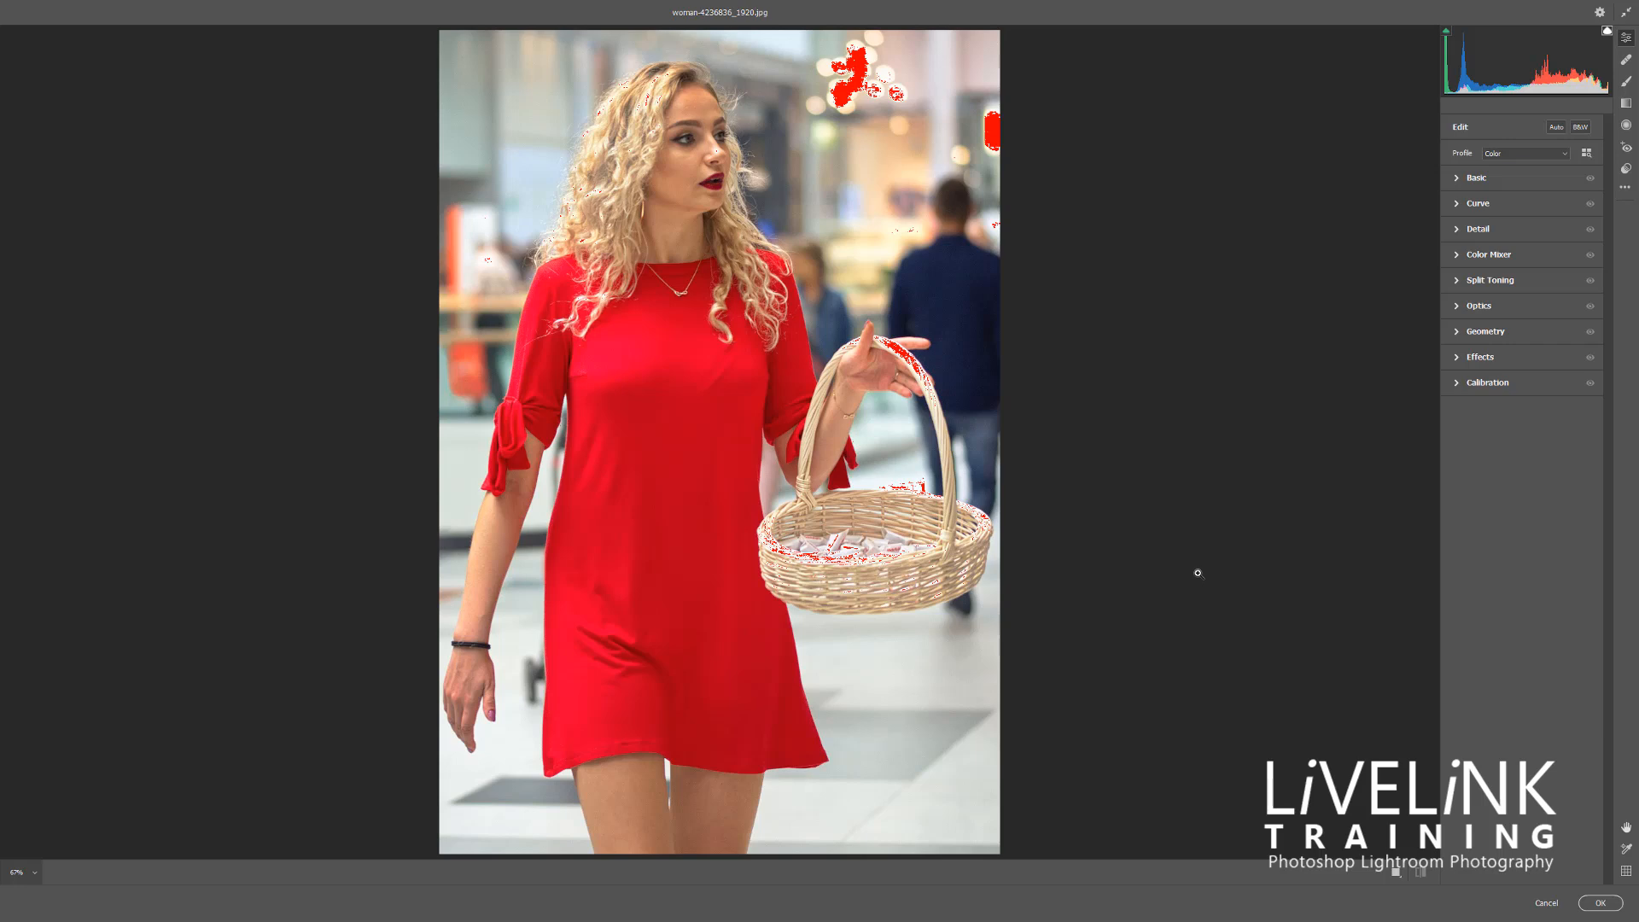
Lower the photo's Exposure to about -1.65 in the Basic settings and collapse that section
click(1457, 335)
click(1457, 334)
click(1456, 179)
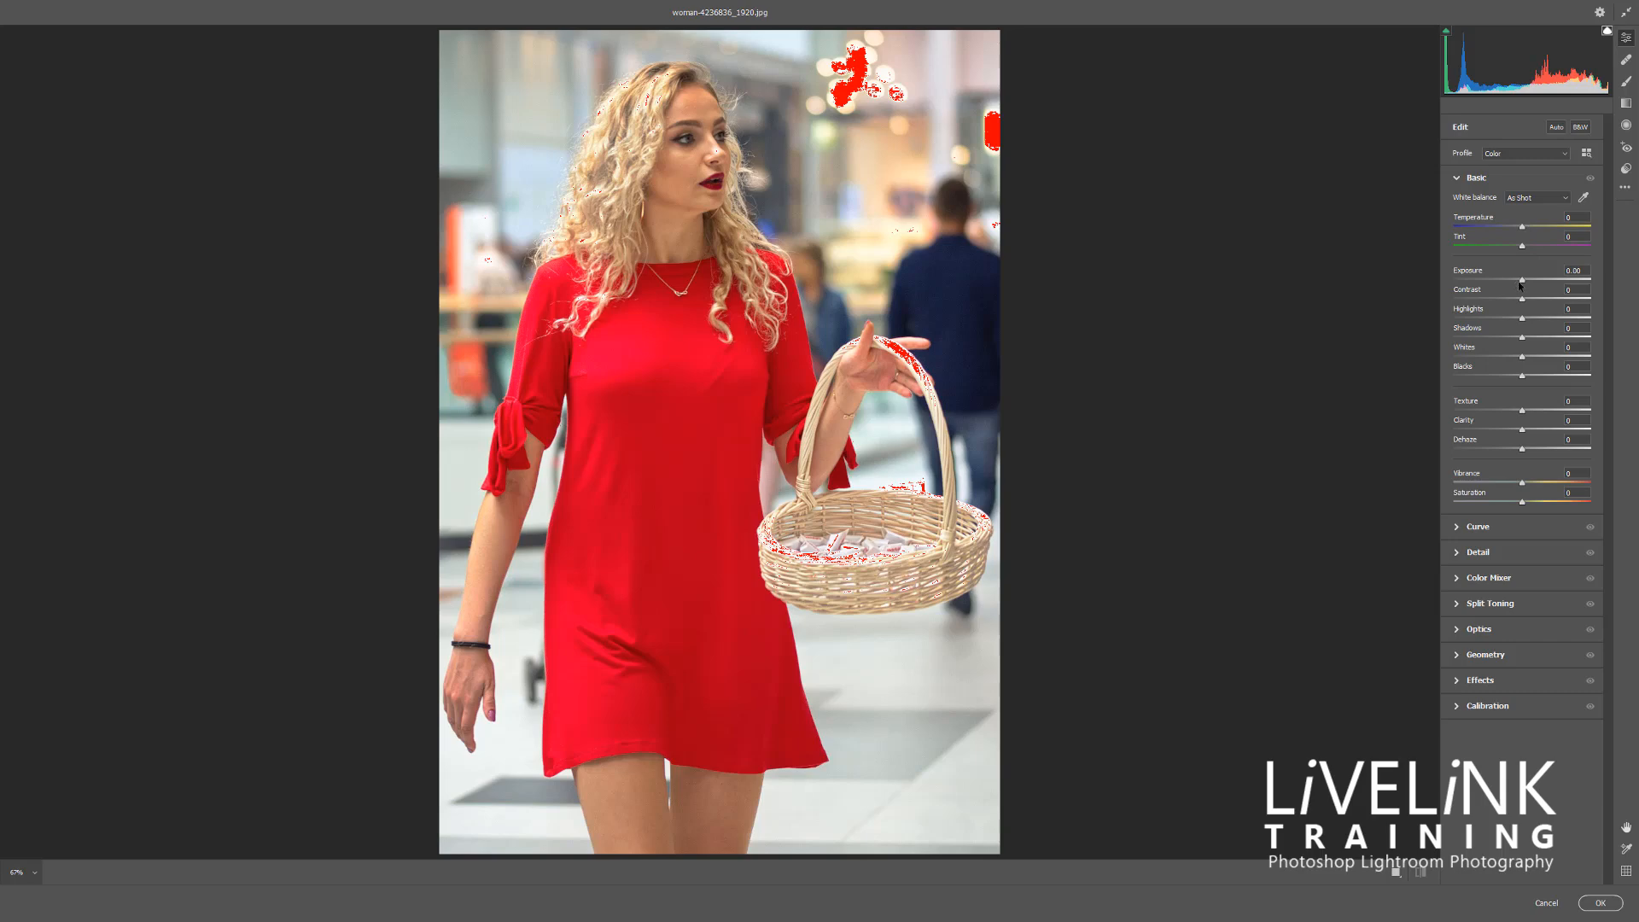
drag(1520, 285, 1499, 283)
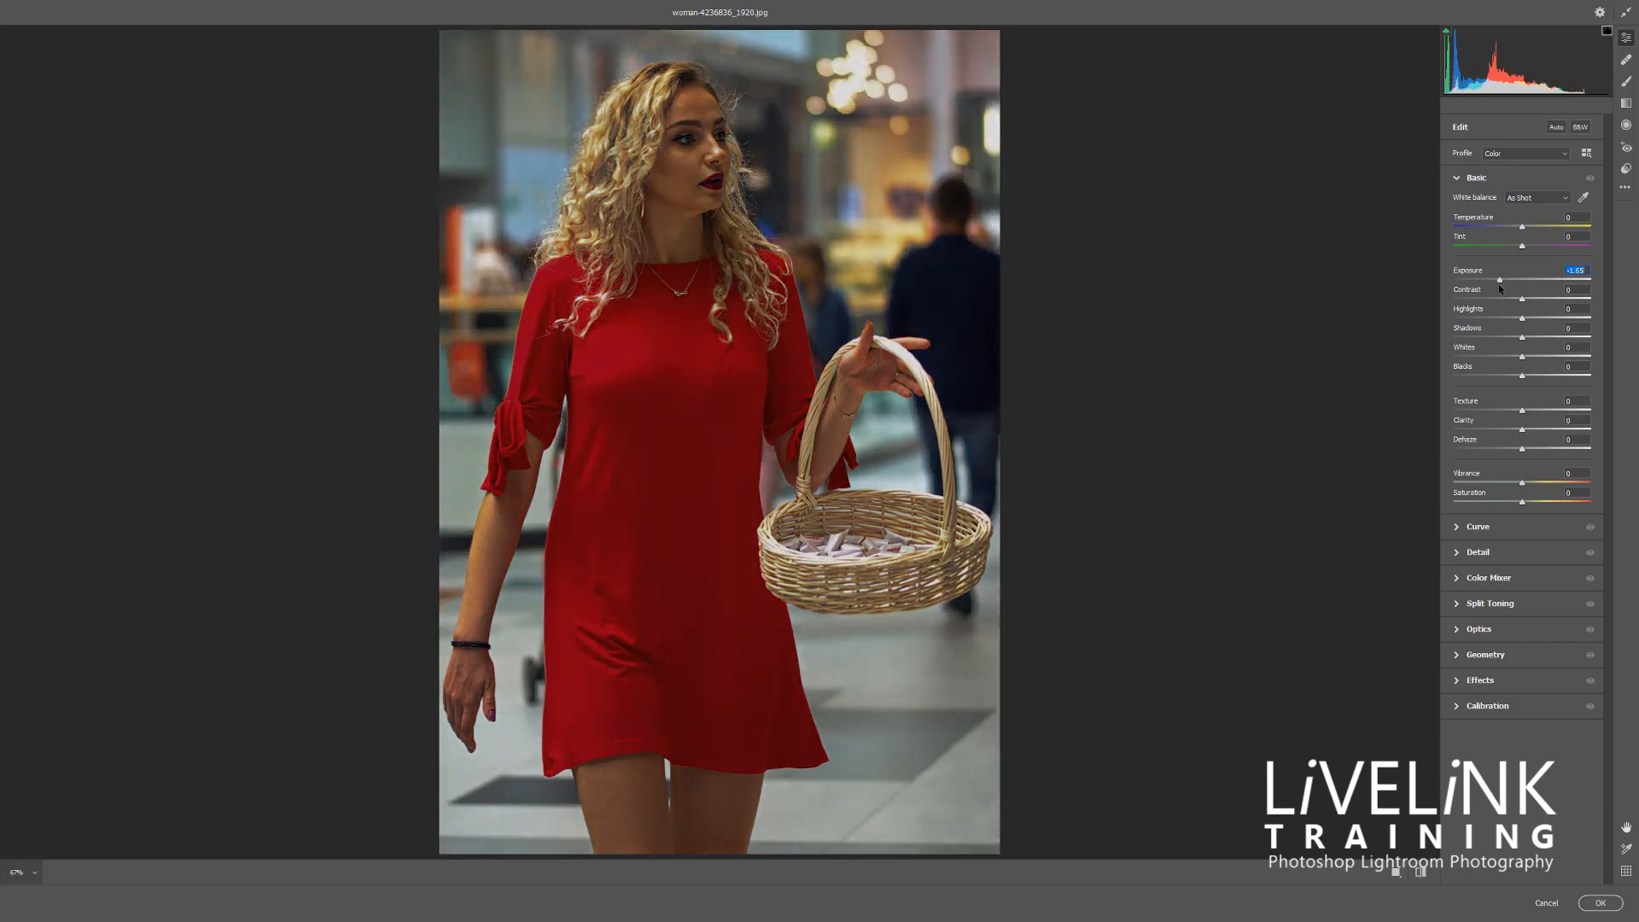
click(1456, 183)
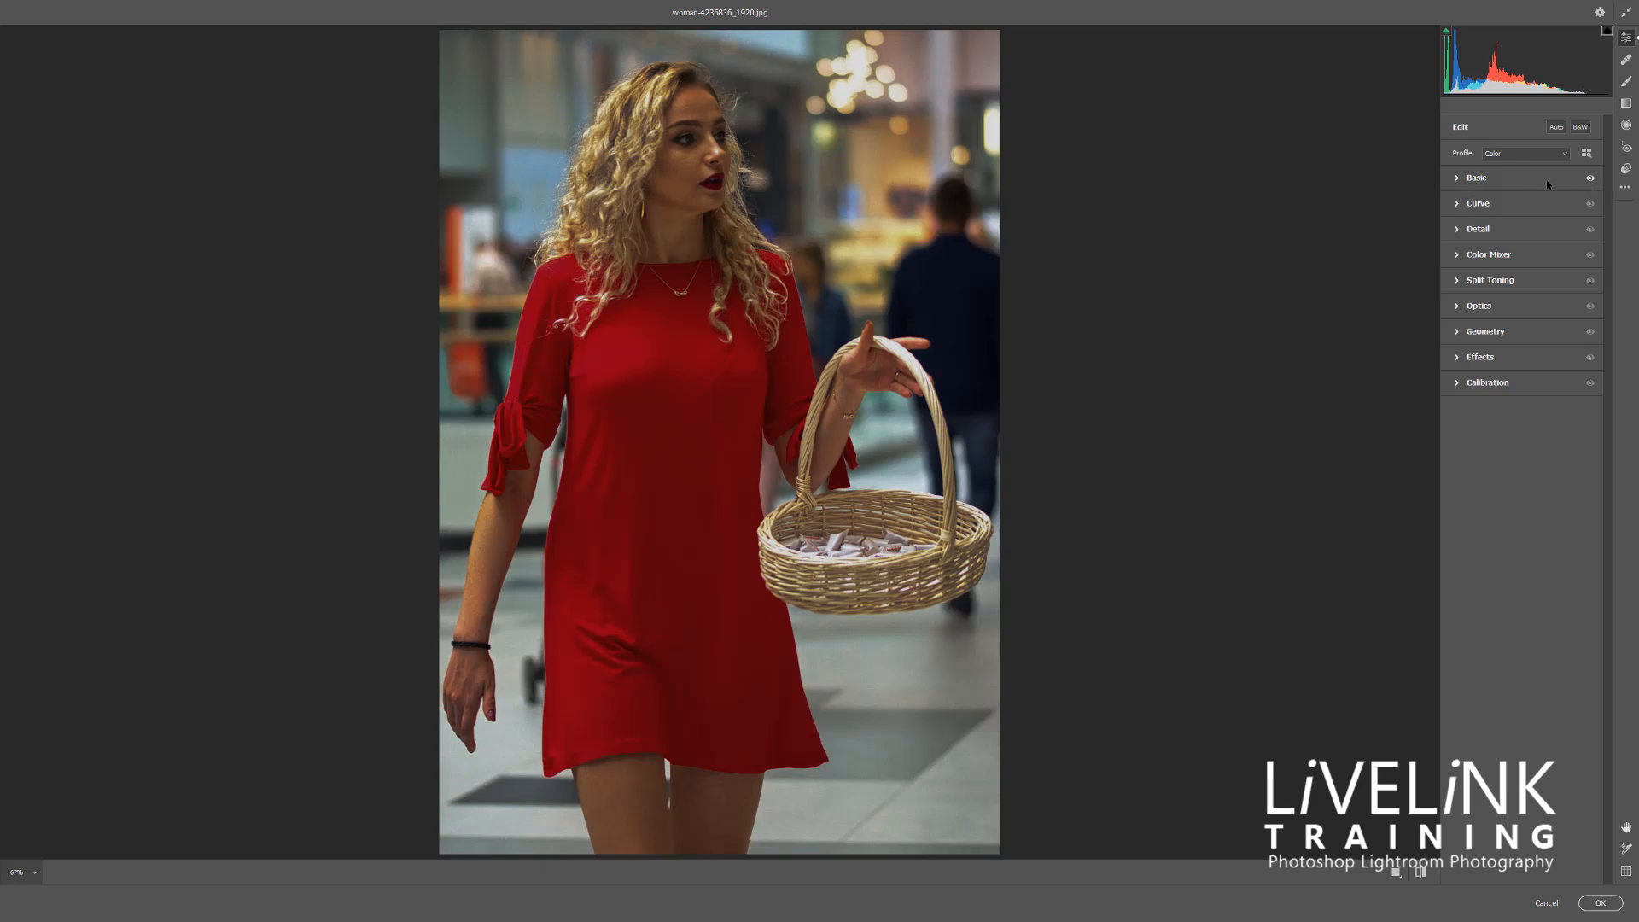
Compare the photo with and without the Basic adjustments by toggling their visibility
click(1590, 179)
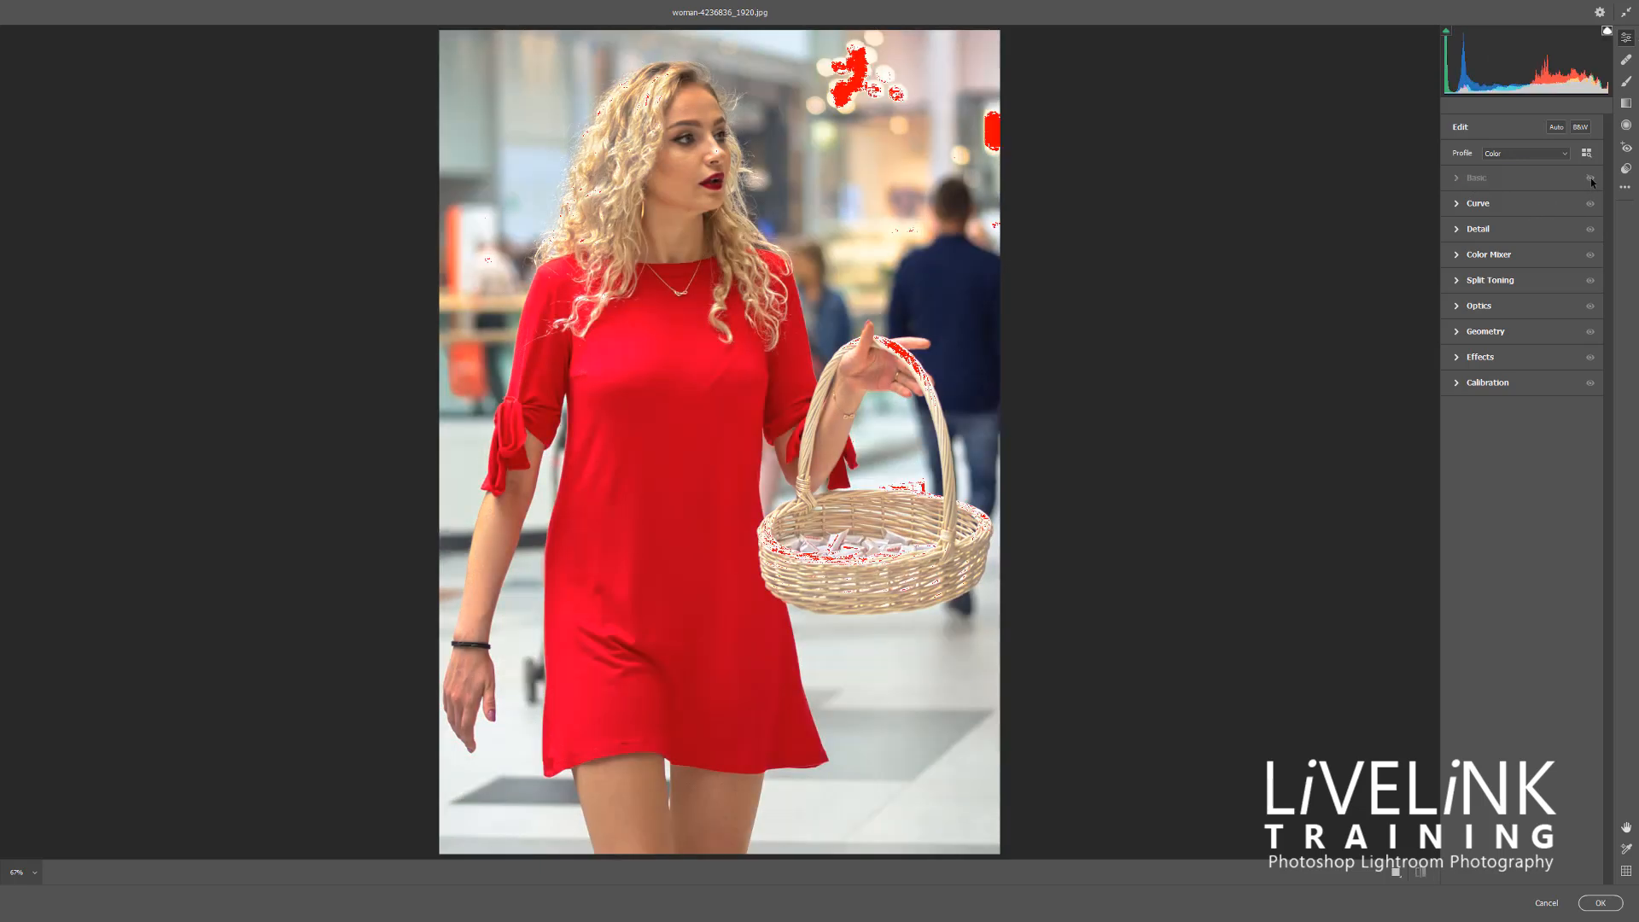
click(1591, 179)
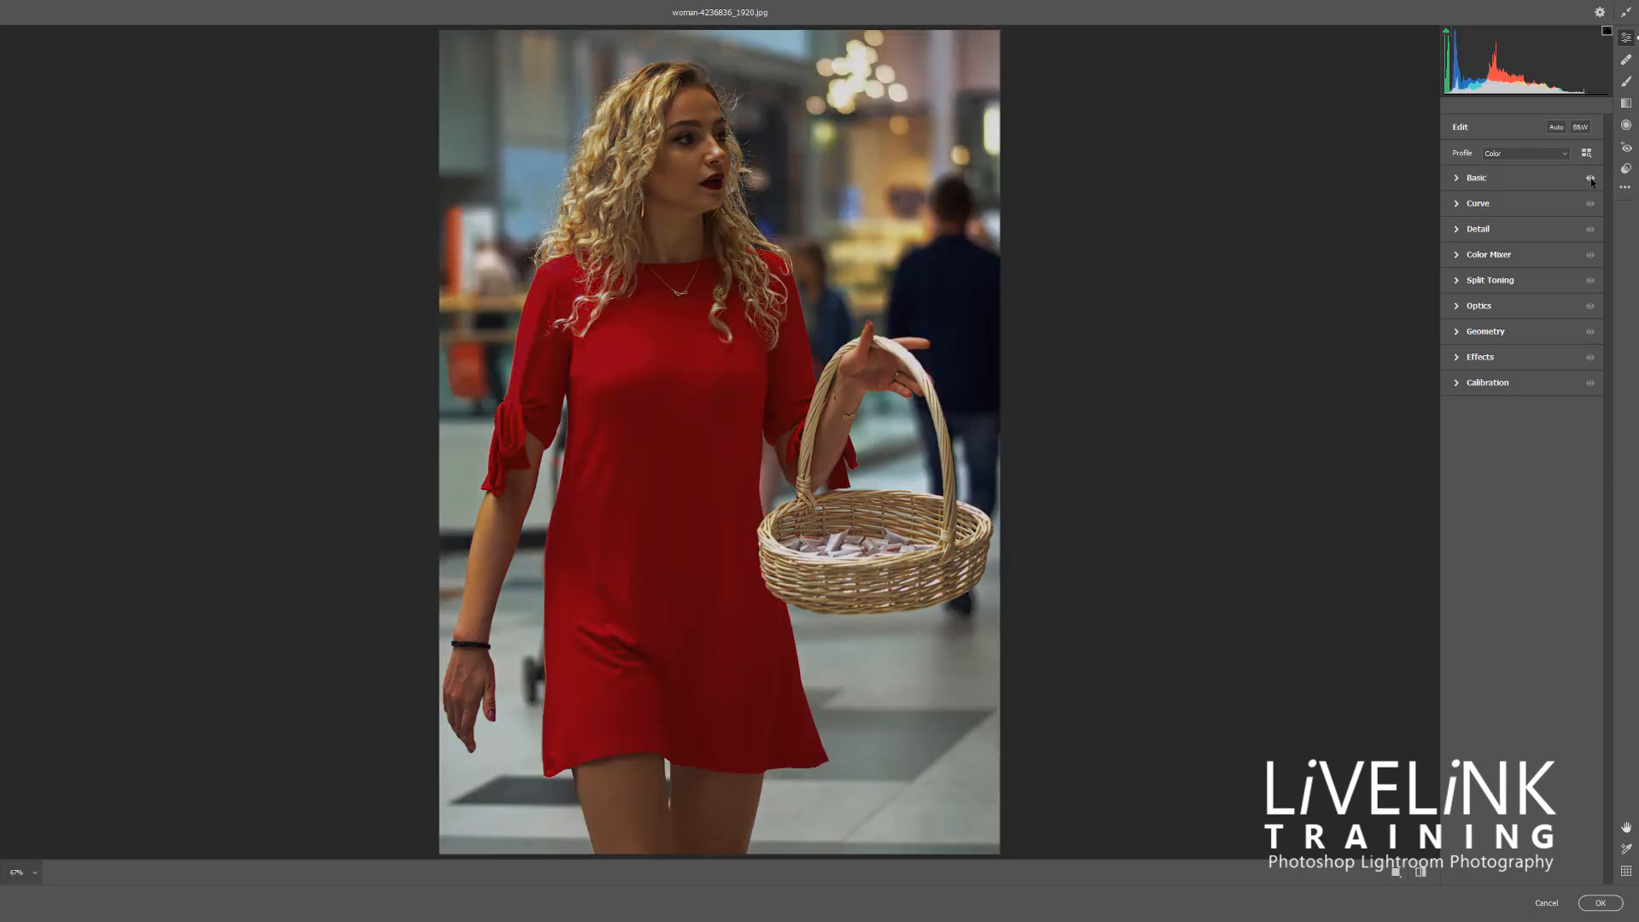
click(1591, 179)
click(1591, 178)
key(alt)
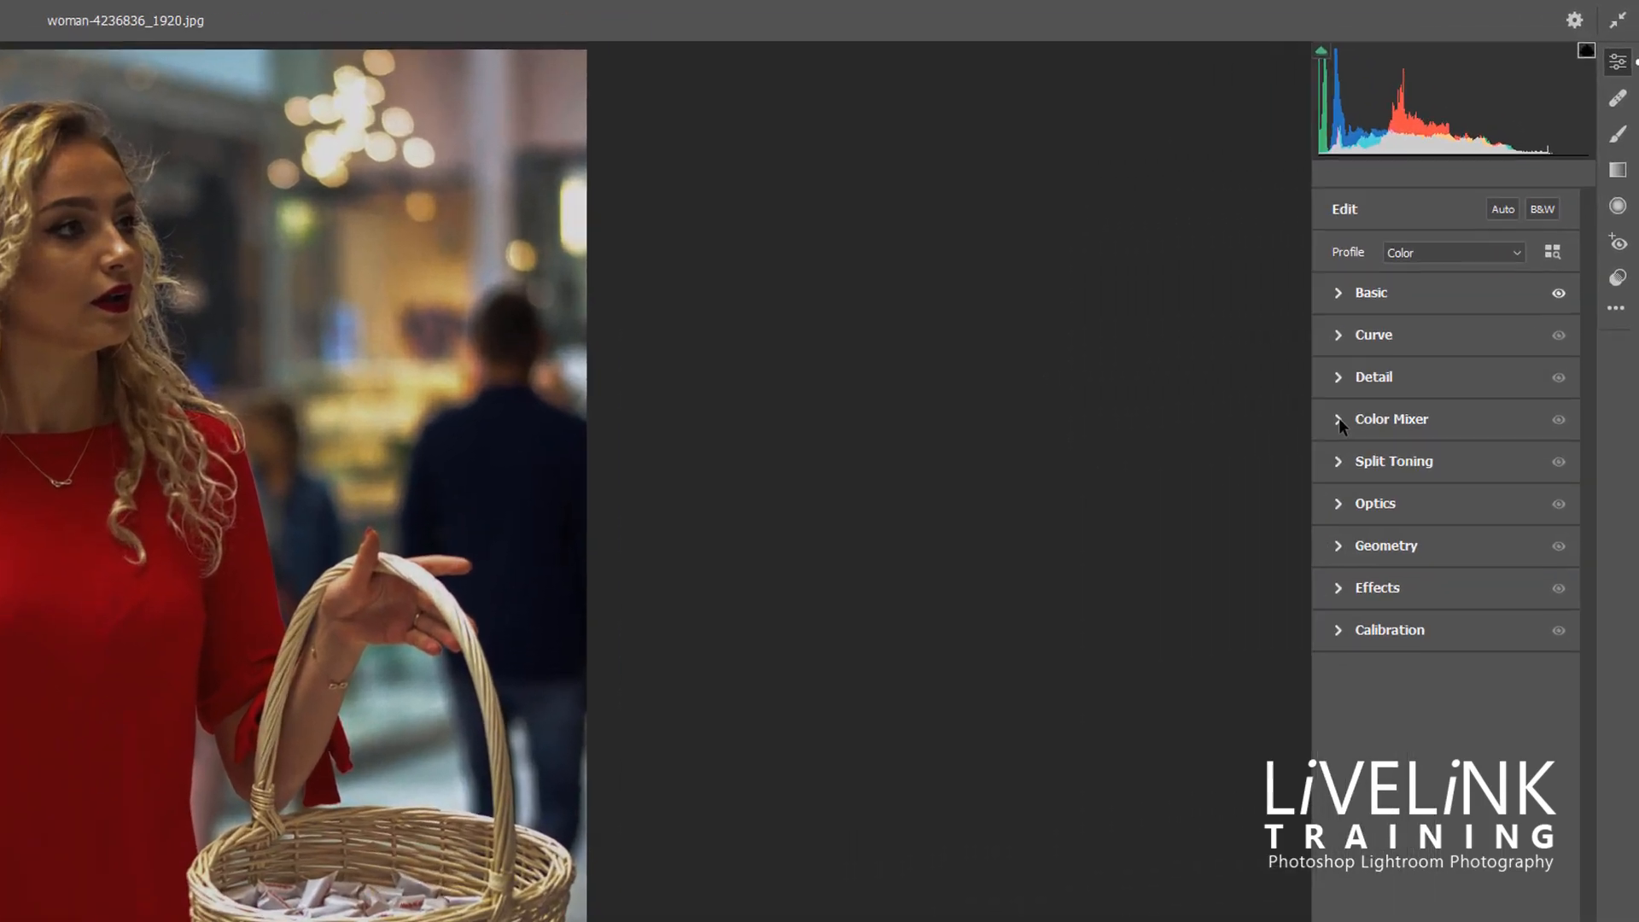
Set the Color Mixer to HSL and go through its Saturation, Luminance and All slider sets
click(1457, 256)
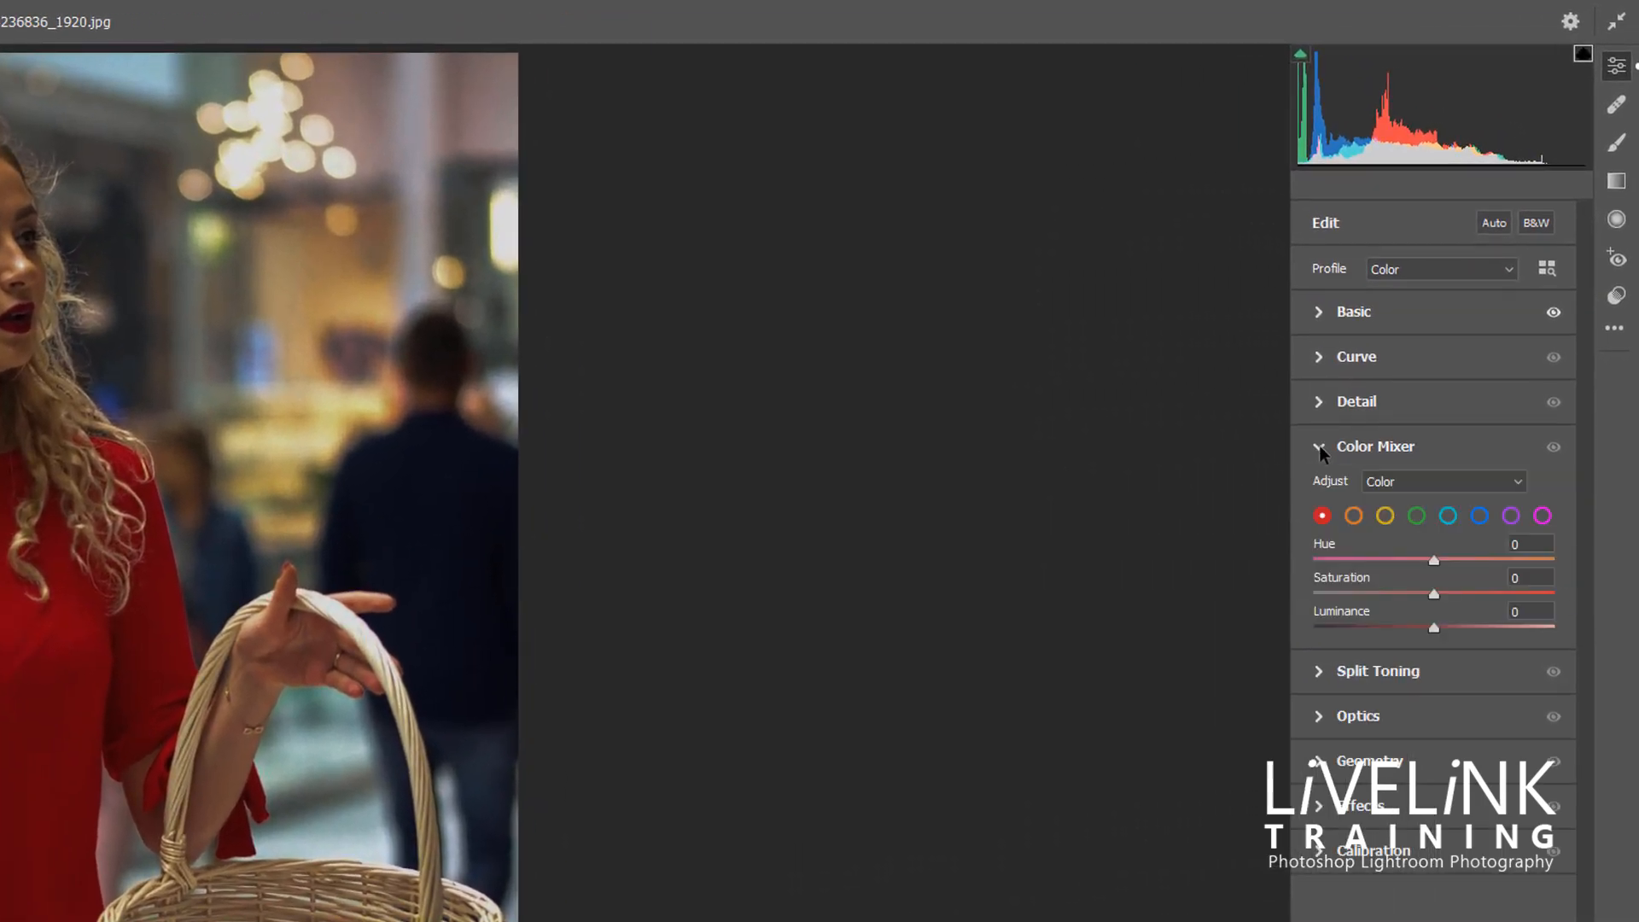
click(1520, 483)
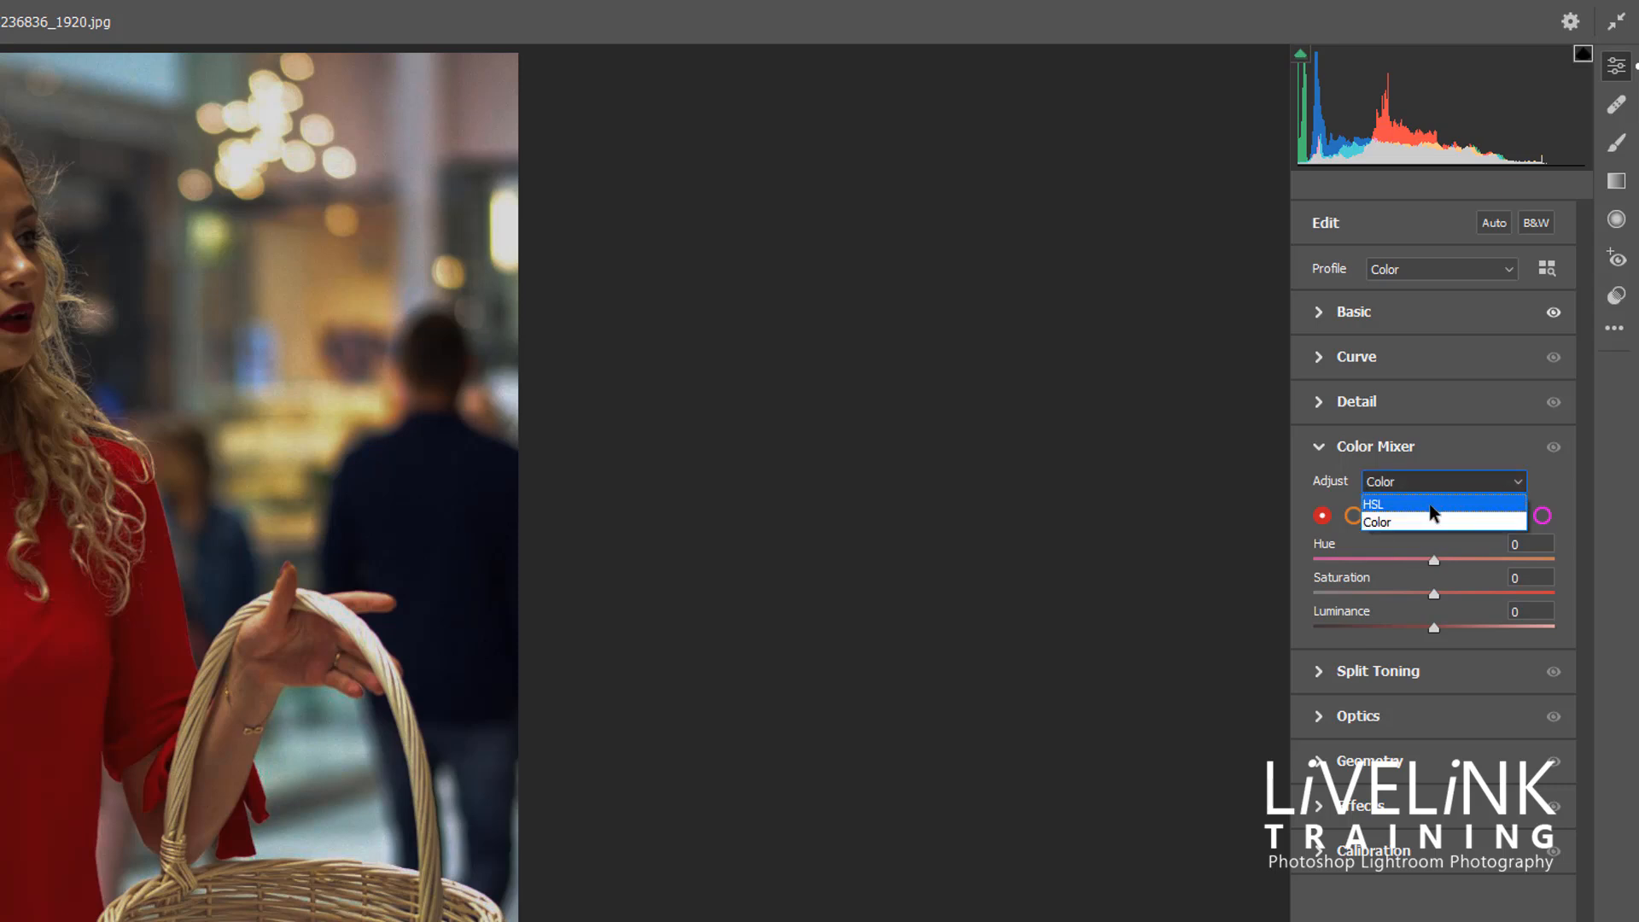
click(1434, 513)
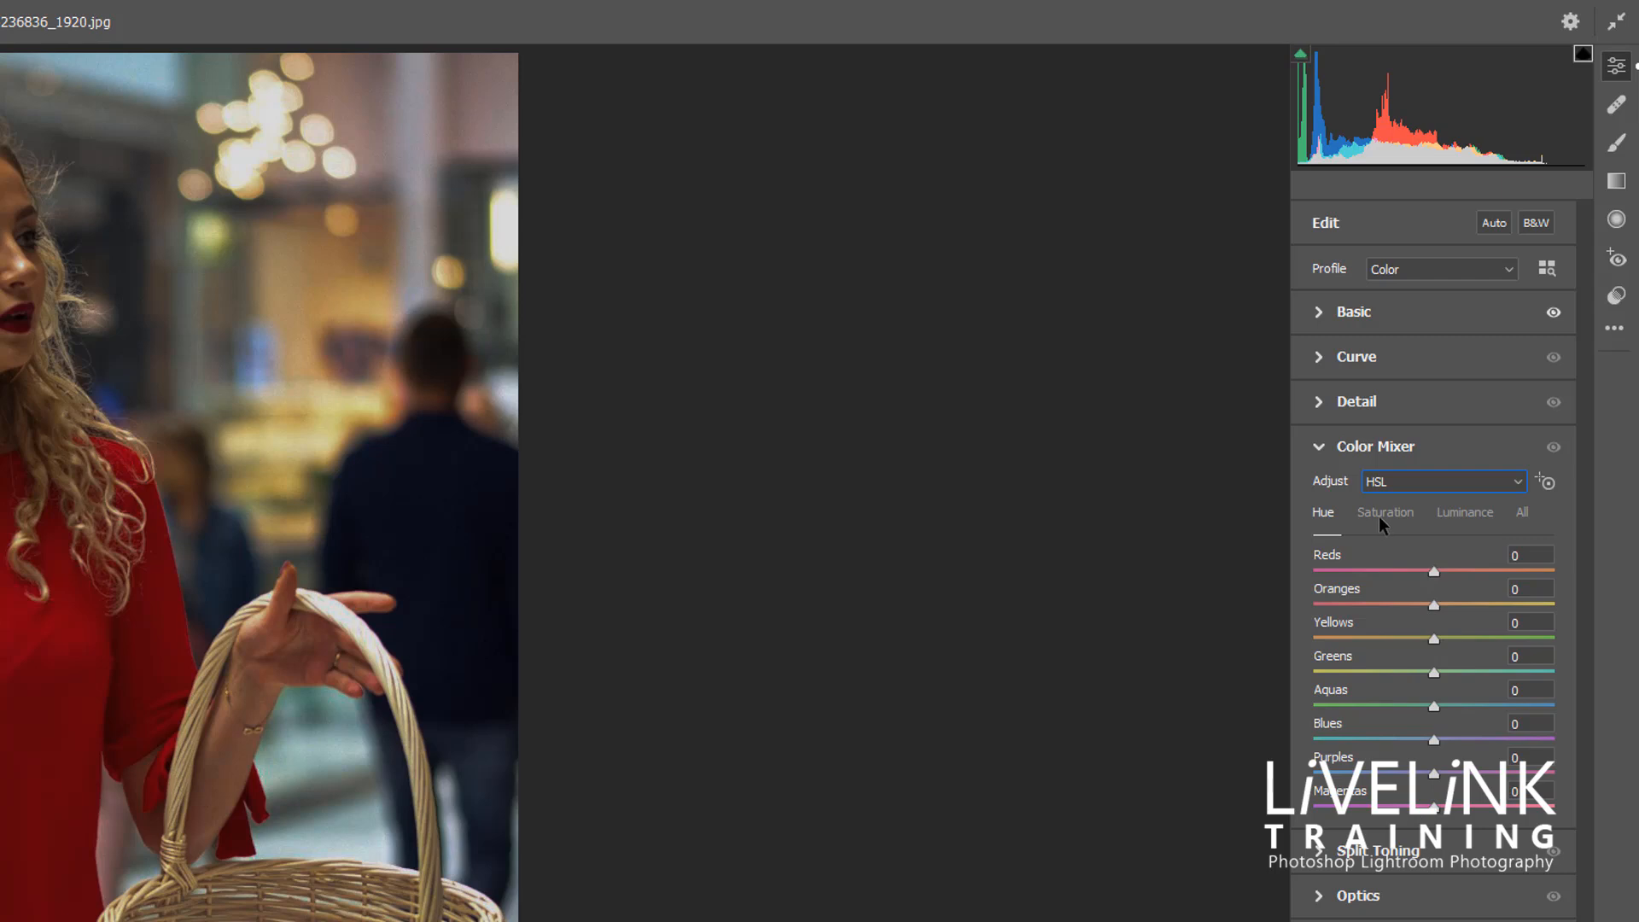
click(1395, 516)
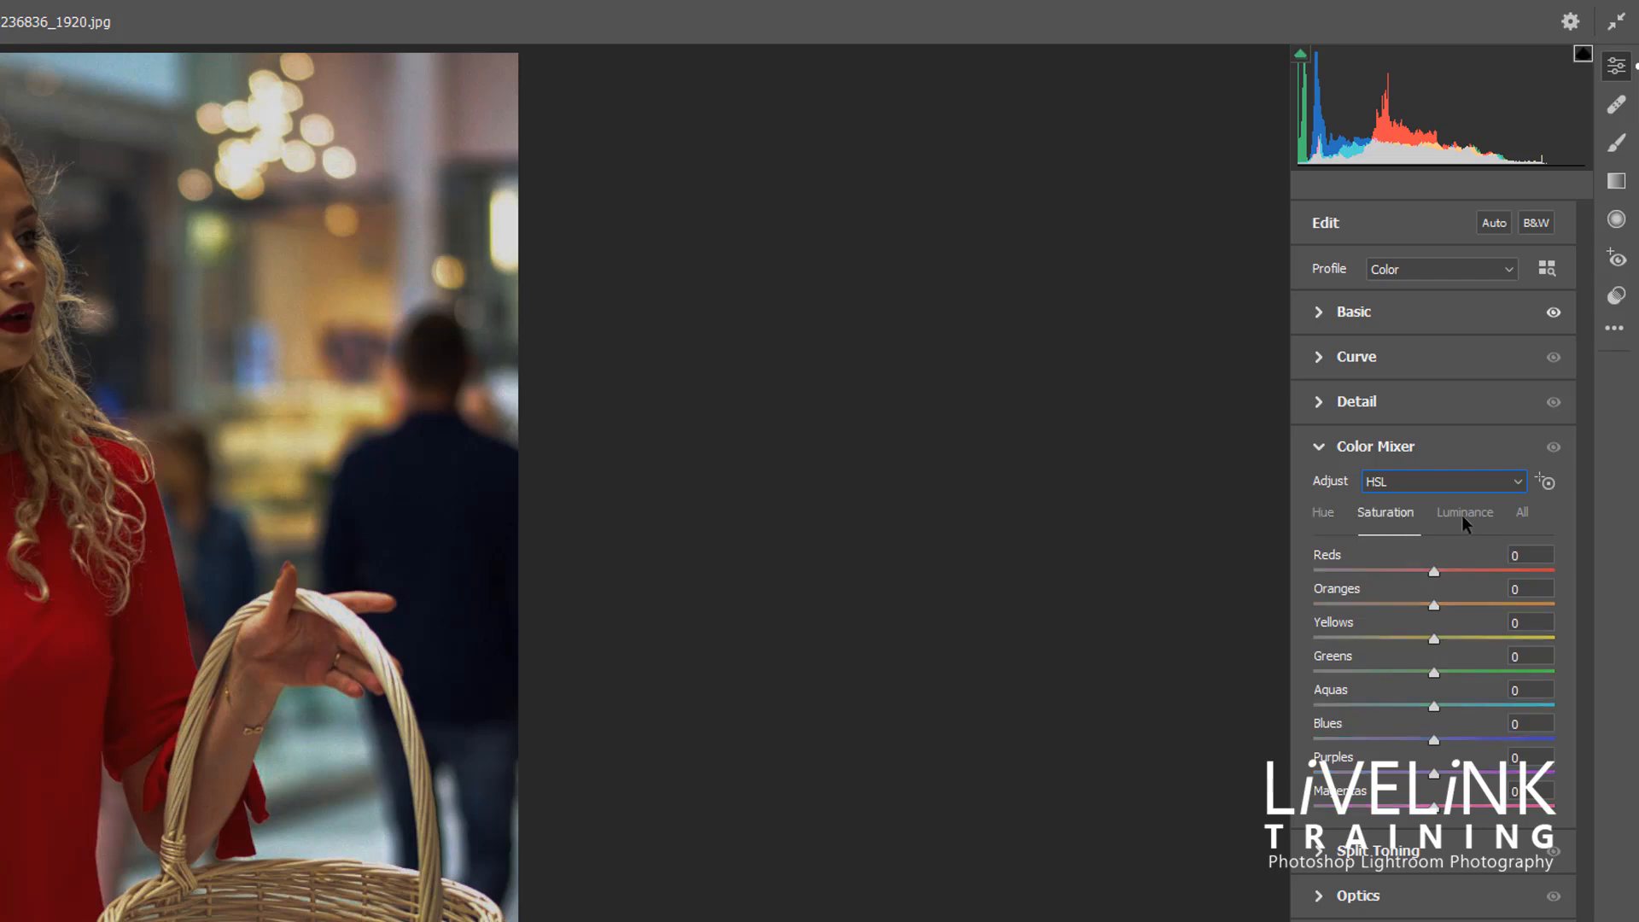
click(1462, 514)
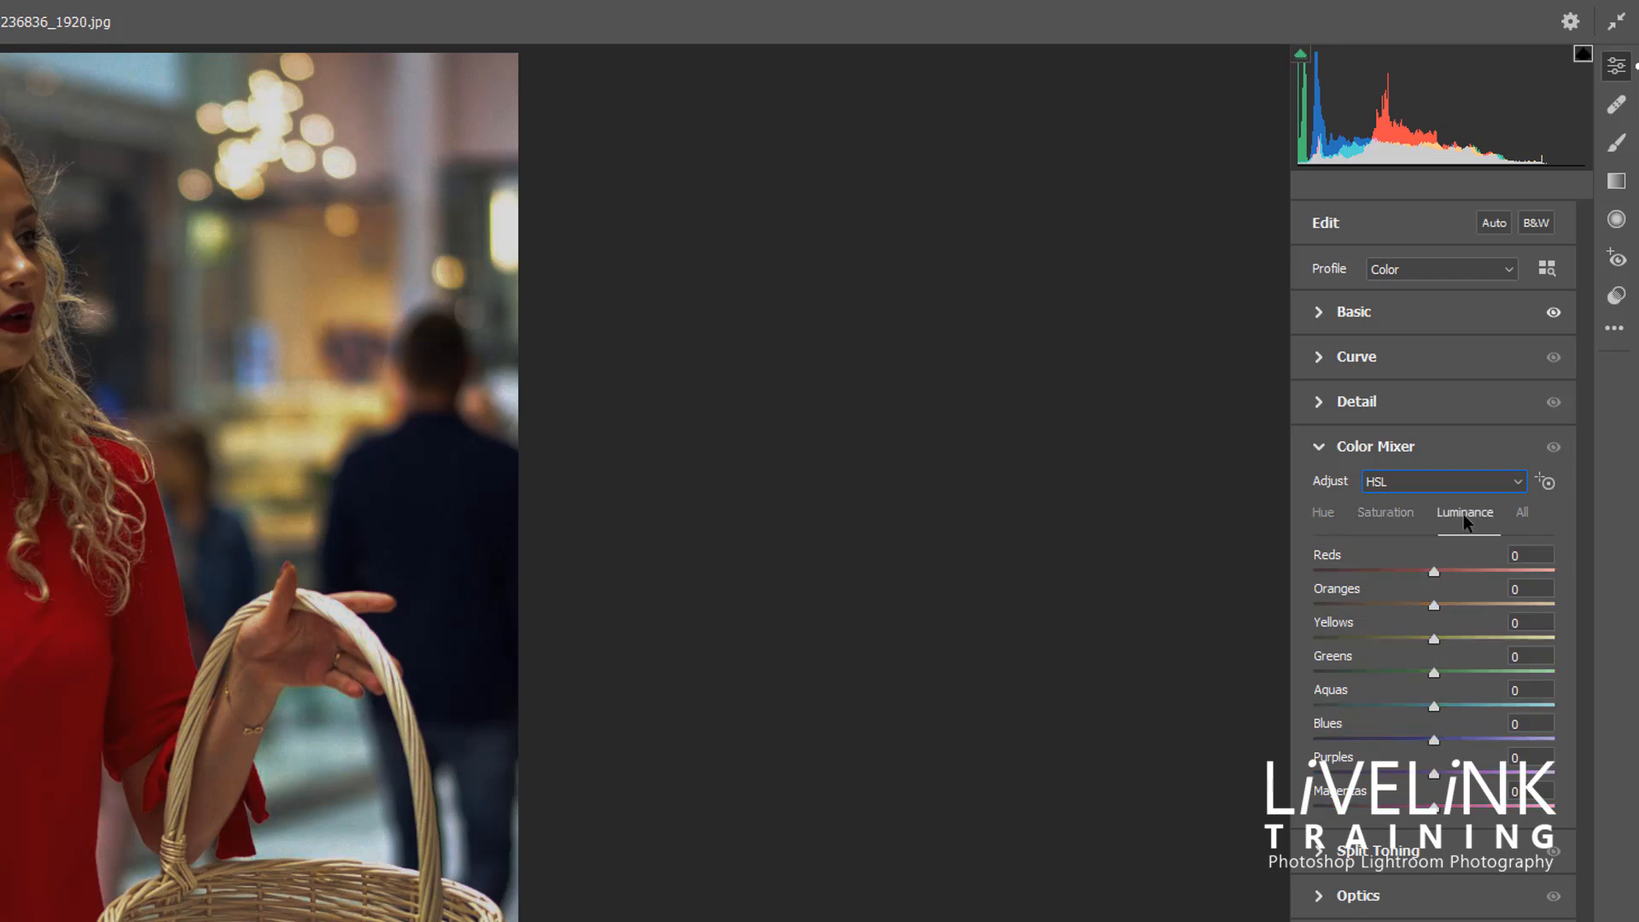
click(1526, 516)
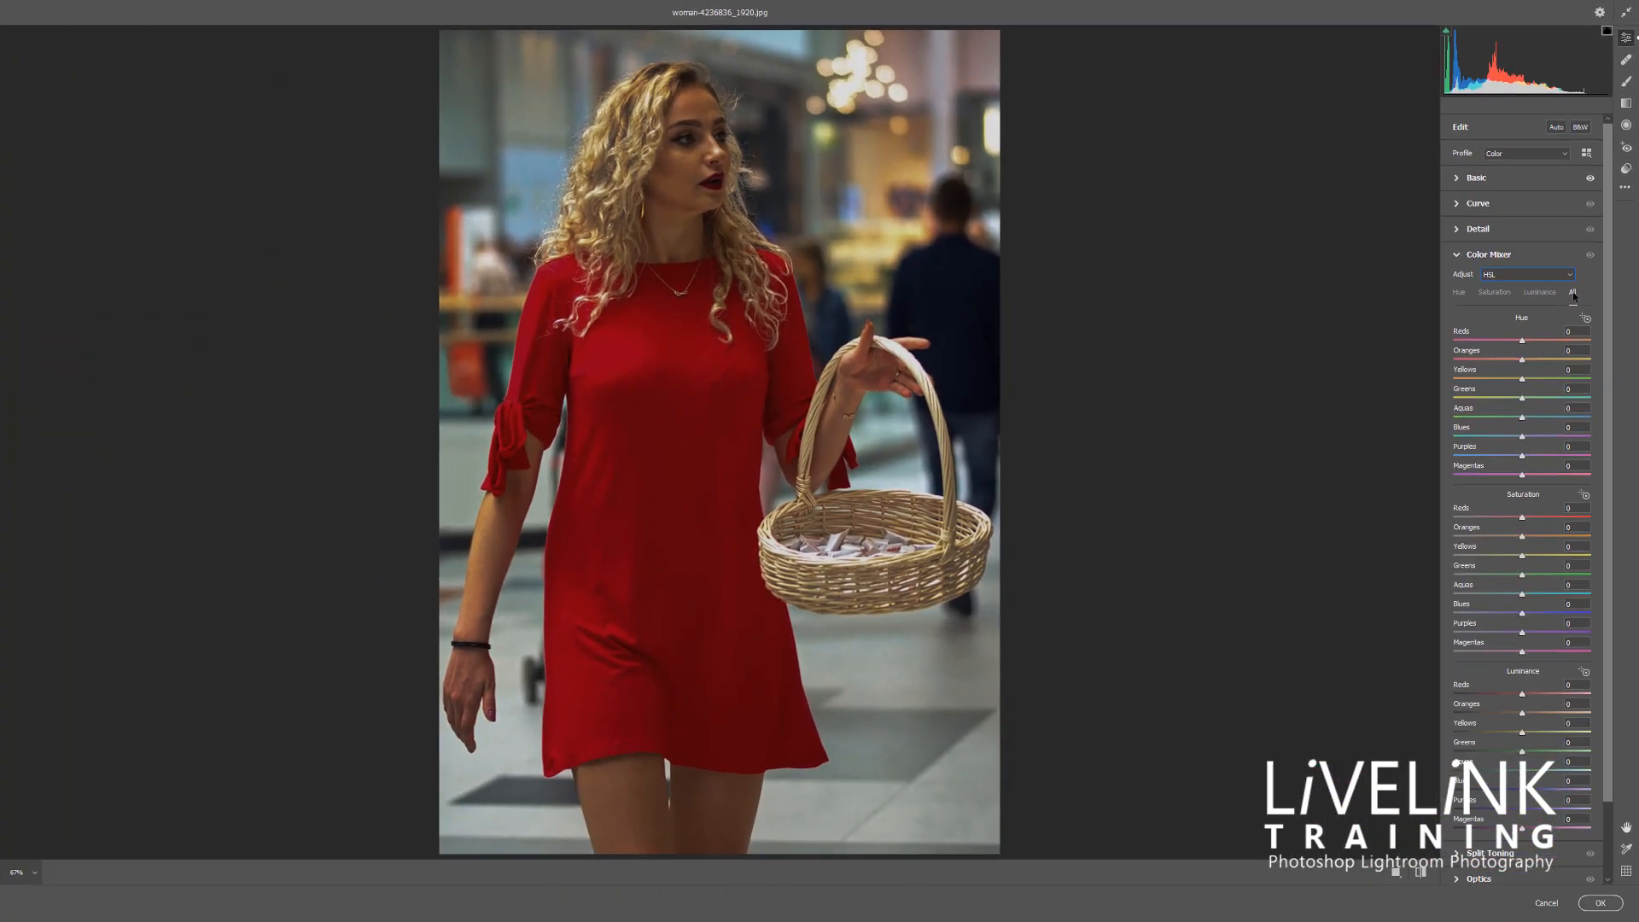
Adjust the red dress's saturation directly in the photo with the Targeted Adjustment Tool and return to the Hue sliders
click(1459, 293)
click(1496, 293)
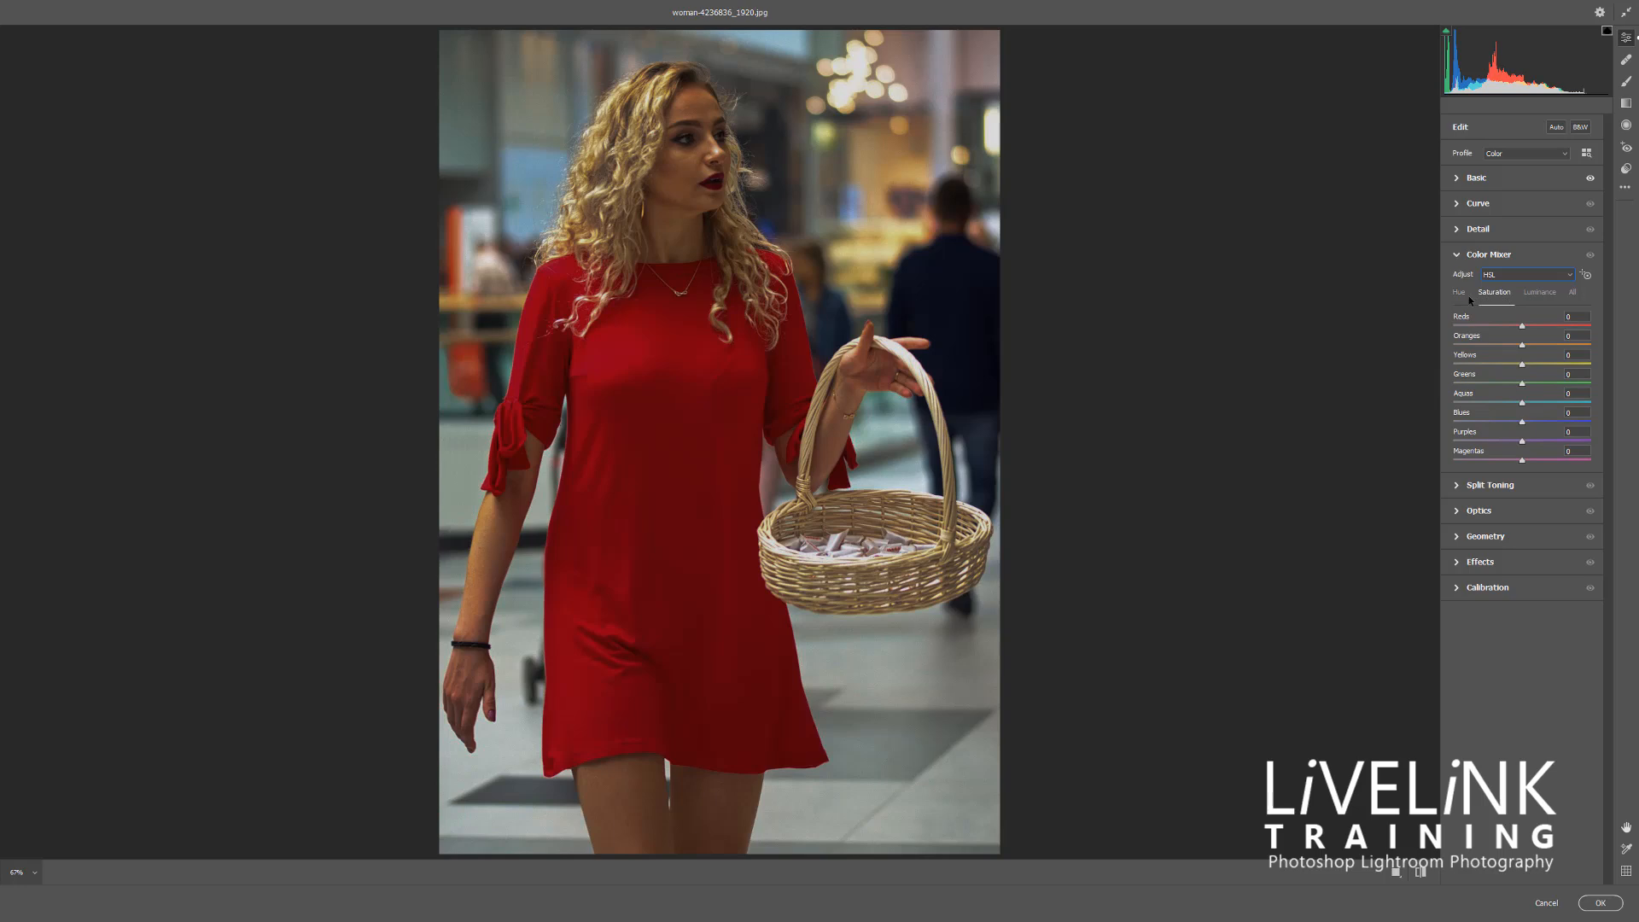
click(1587, 275)
drag(672, 369, 679, 408)
click(1458, 292)
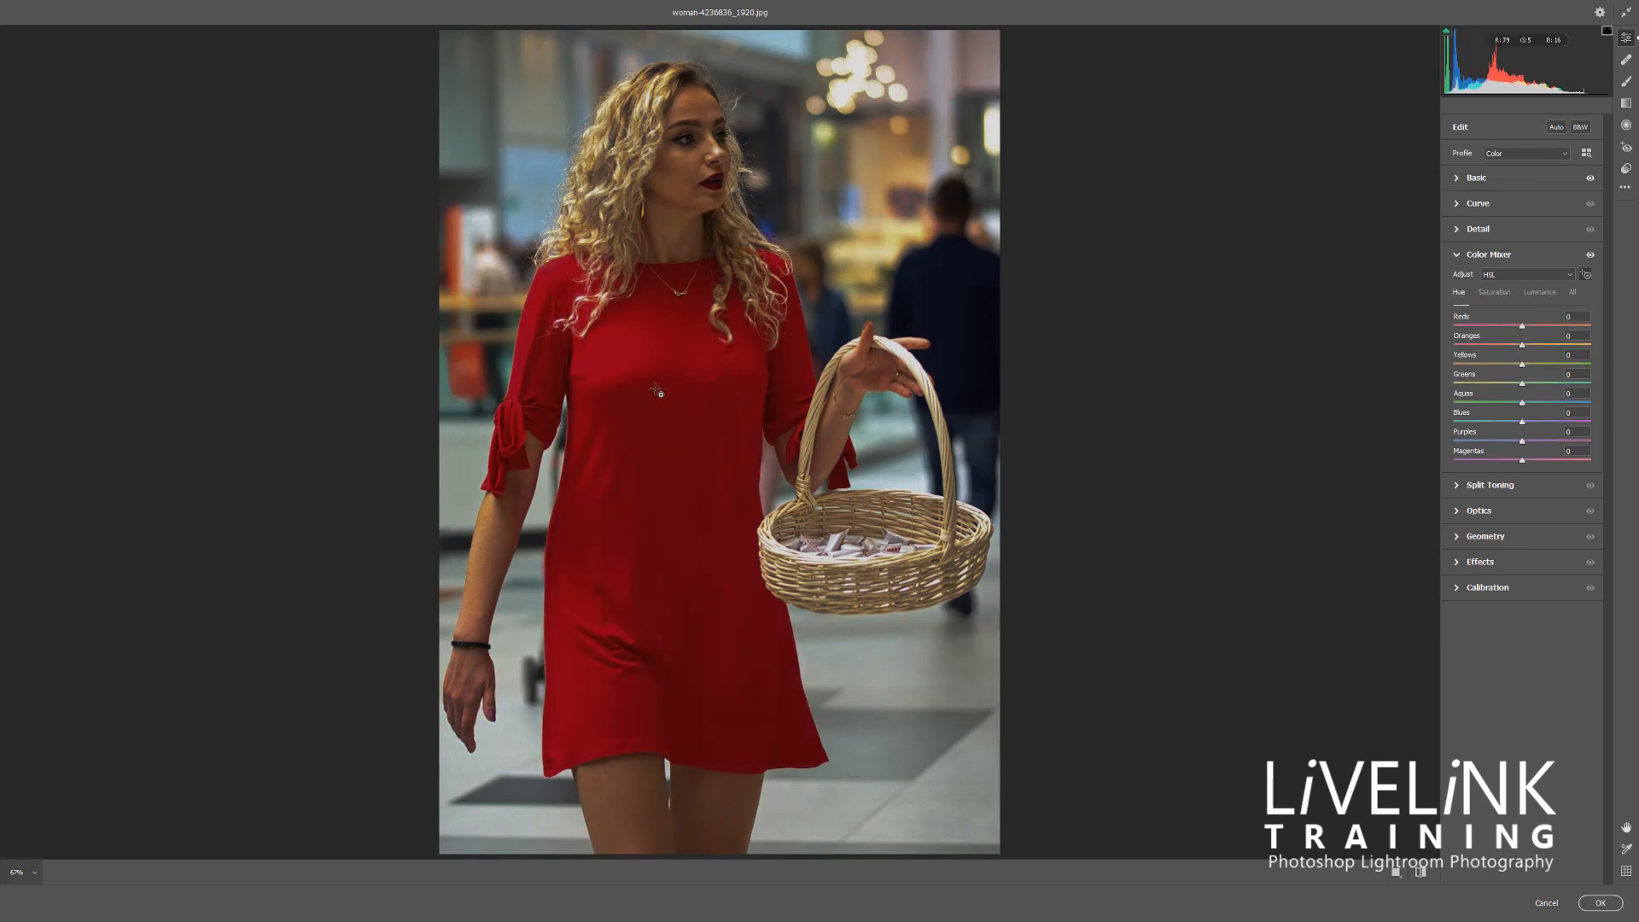
Shift the dress's hue to magenta directly in the photo, with Reds at about -97, and switch the Color Mixer to Color
drag(672, 364, 673, 466)
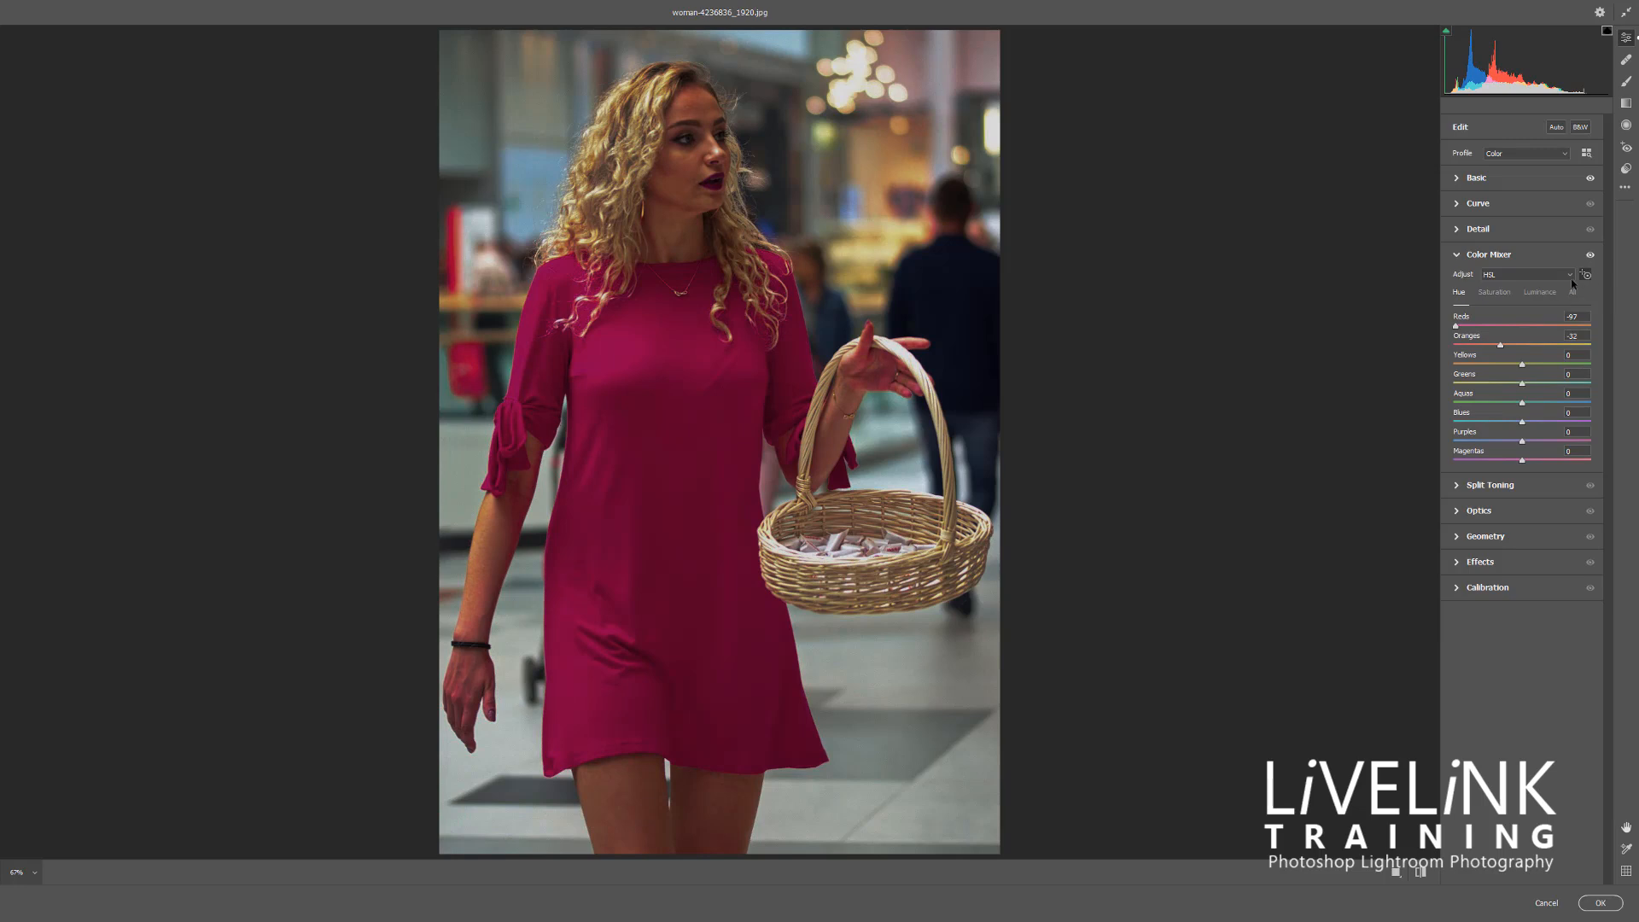
click(1571, 274)
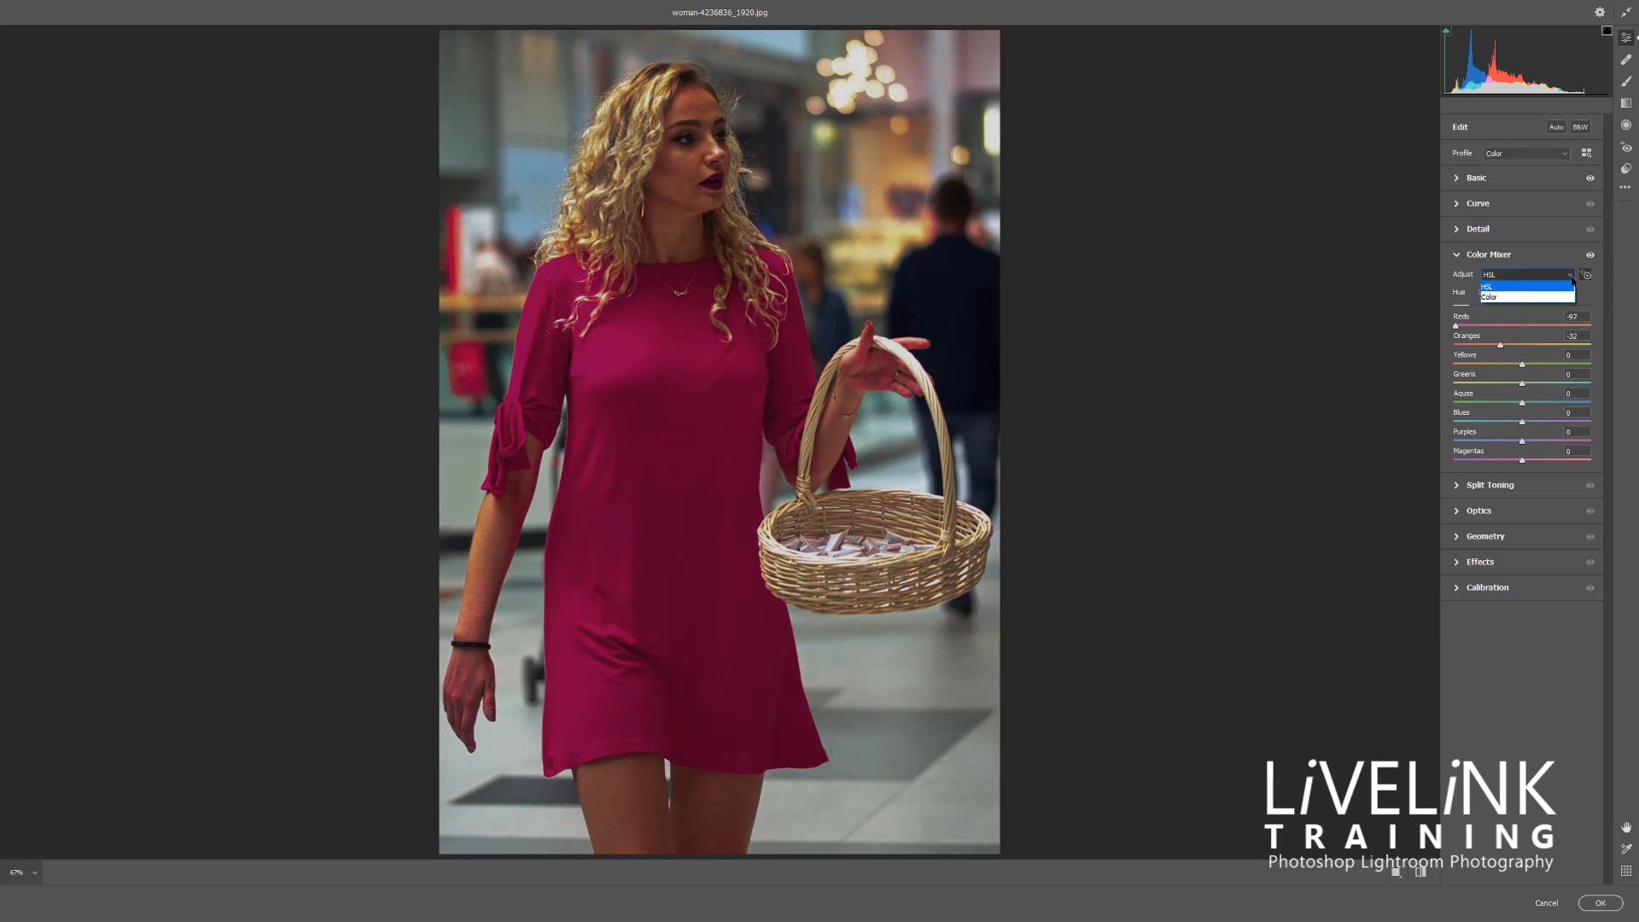
click(1519, 298)
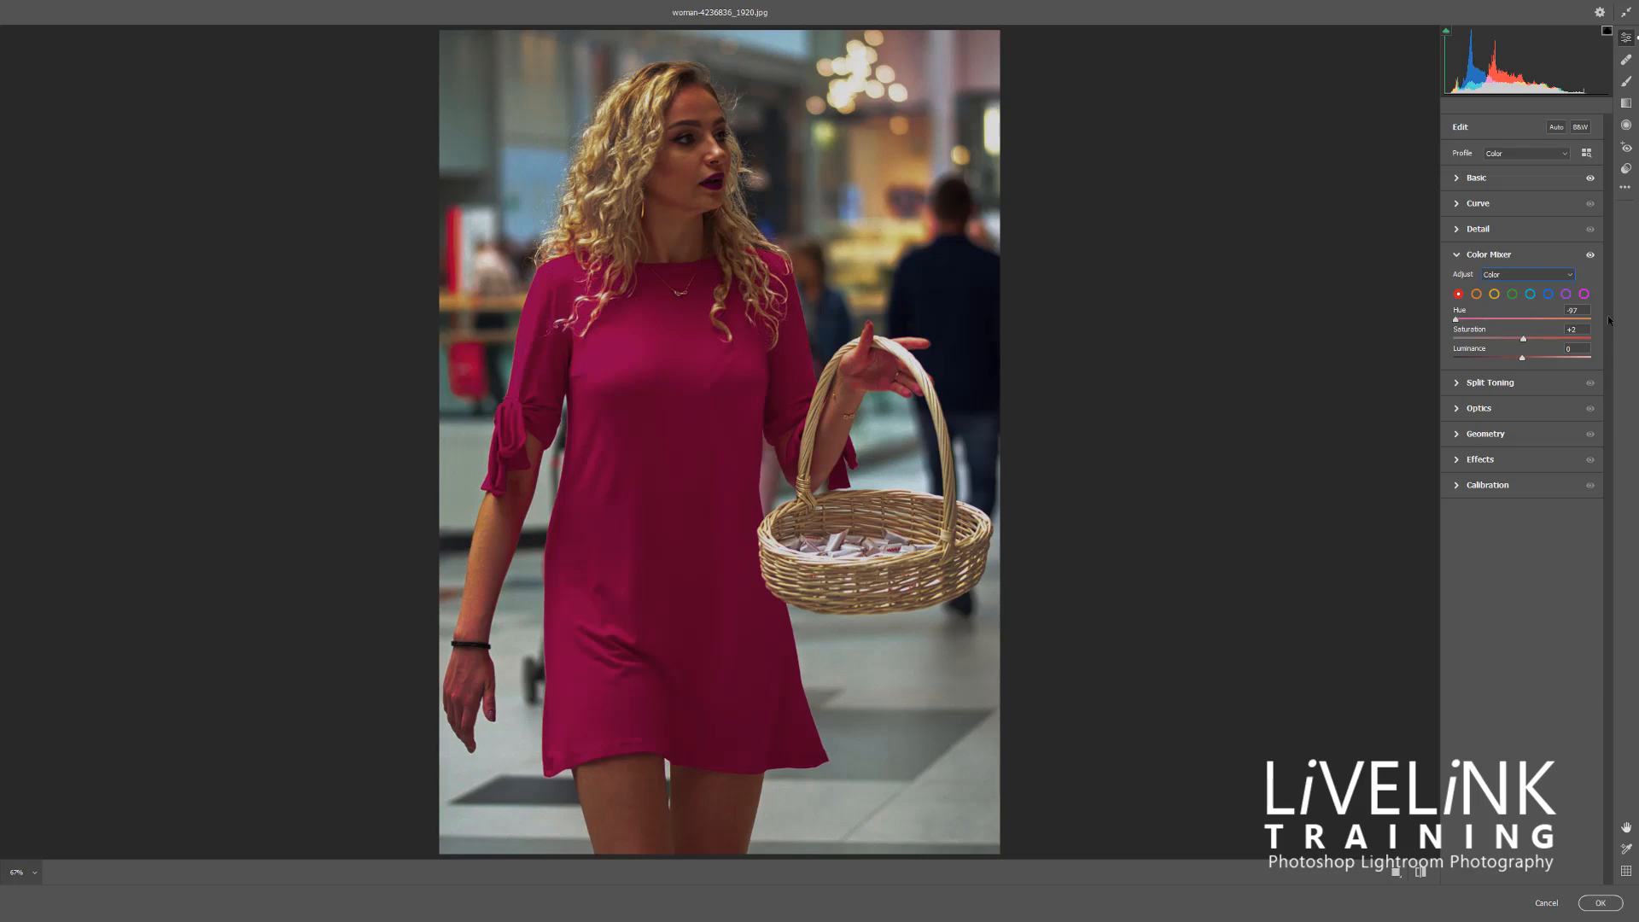
Set the reds' Hue to about +47, Saturation to about +8 and Luminance to about +97, and collapse the Color Mixer
drag(1455, 320, 1554, 333)
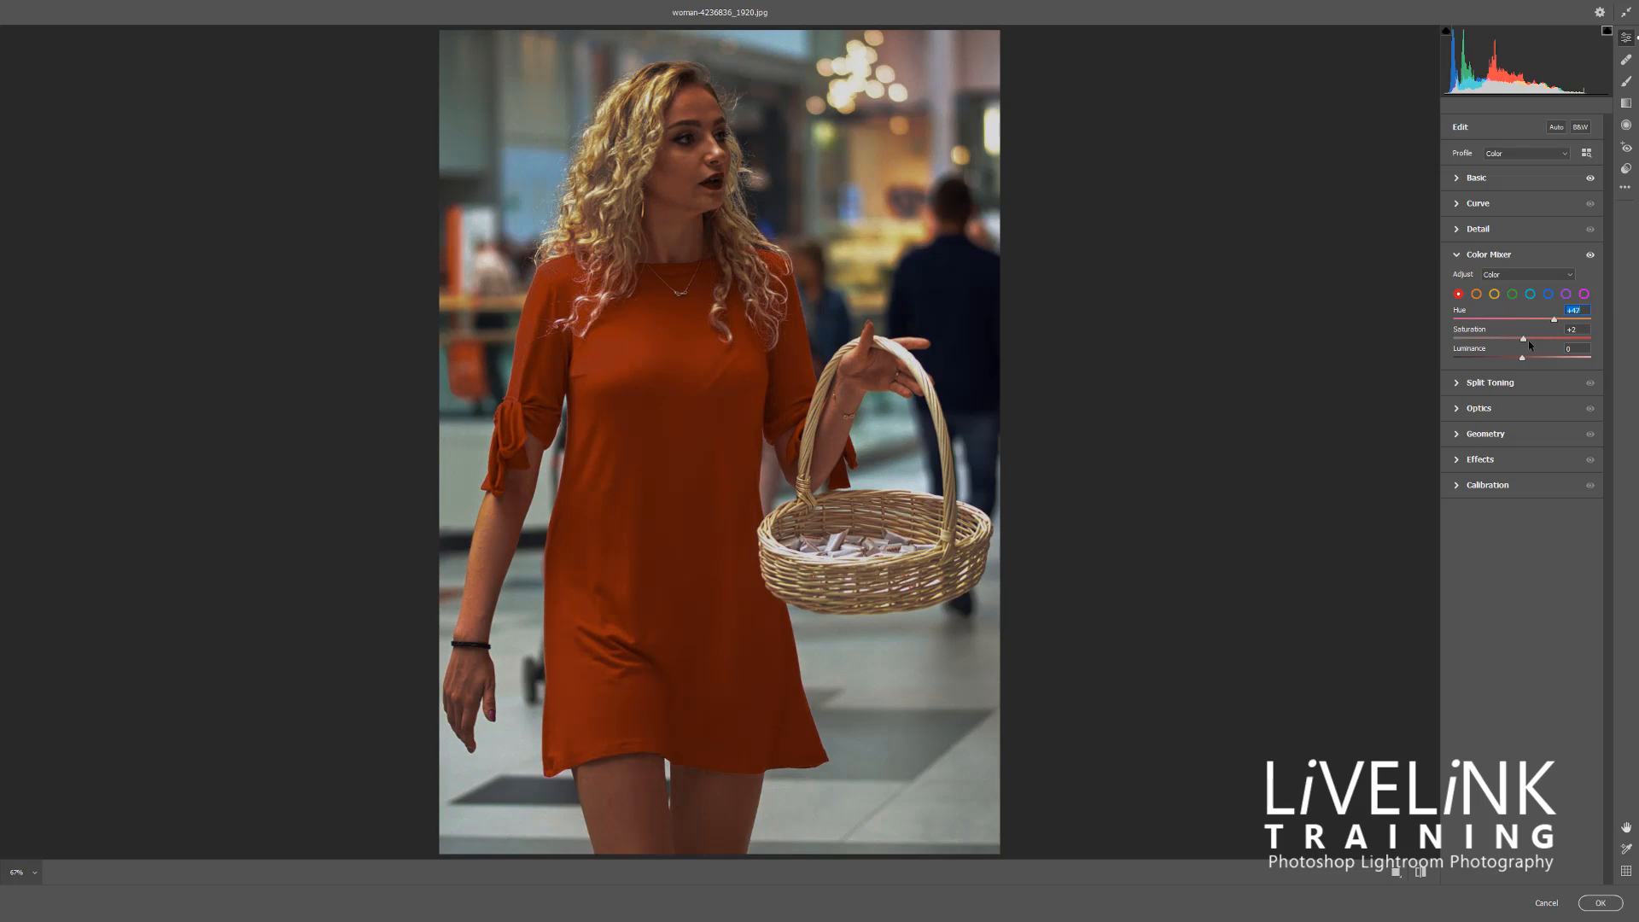
drag(1524, 339, 1590, 361)
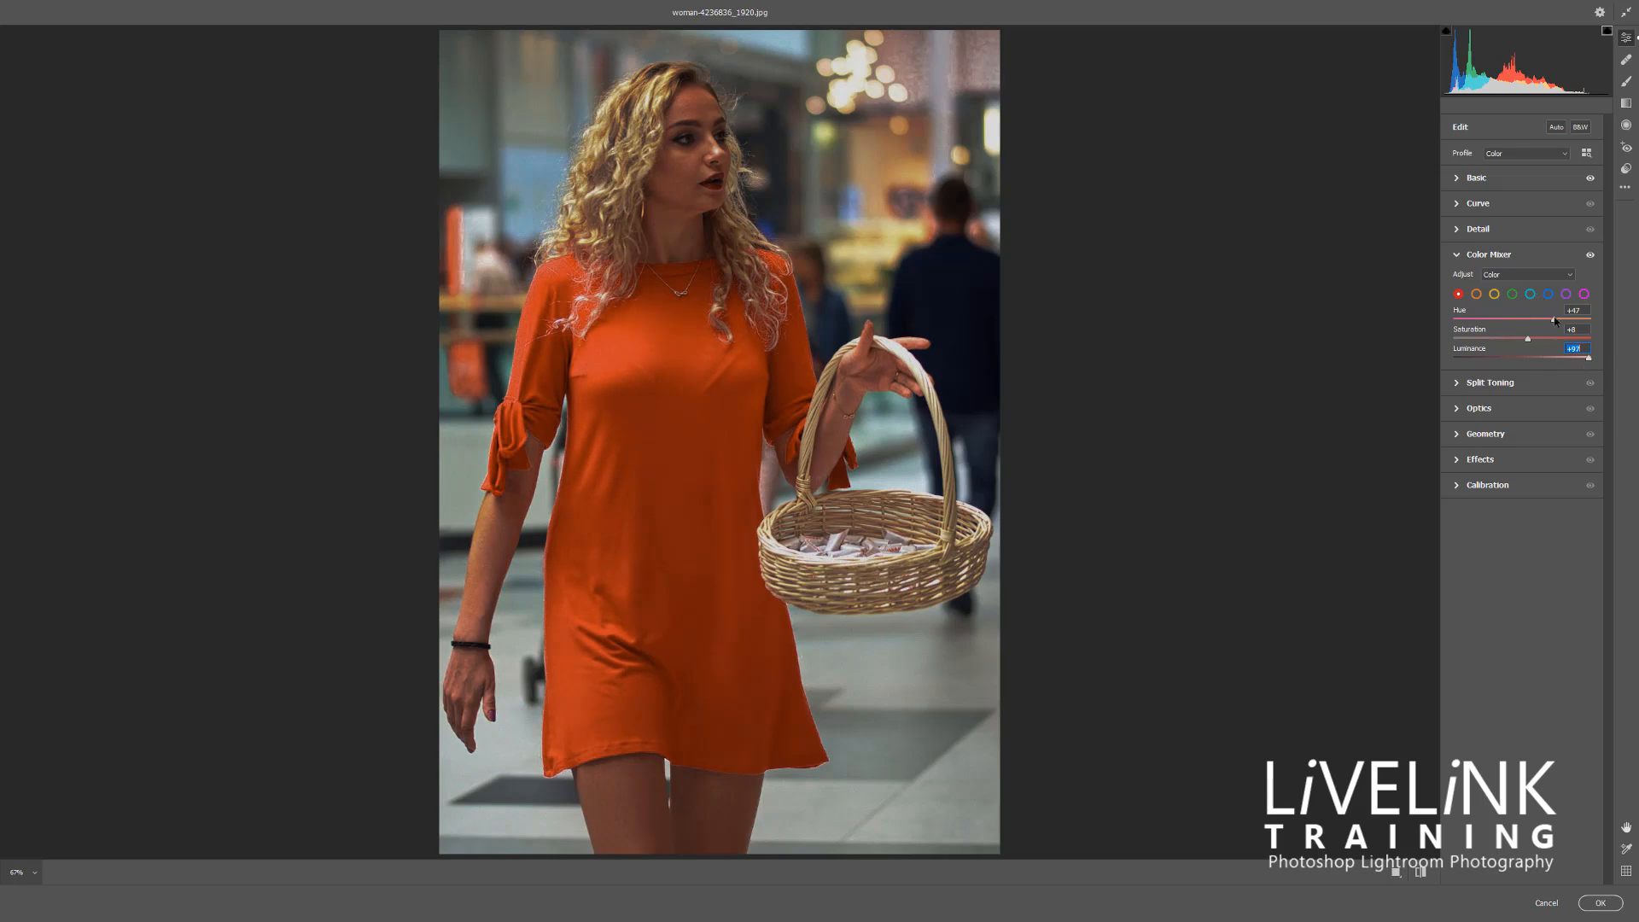
click(1457, 254)
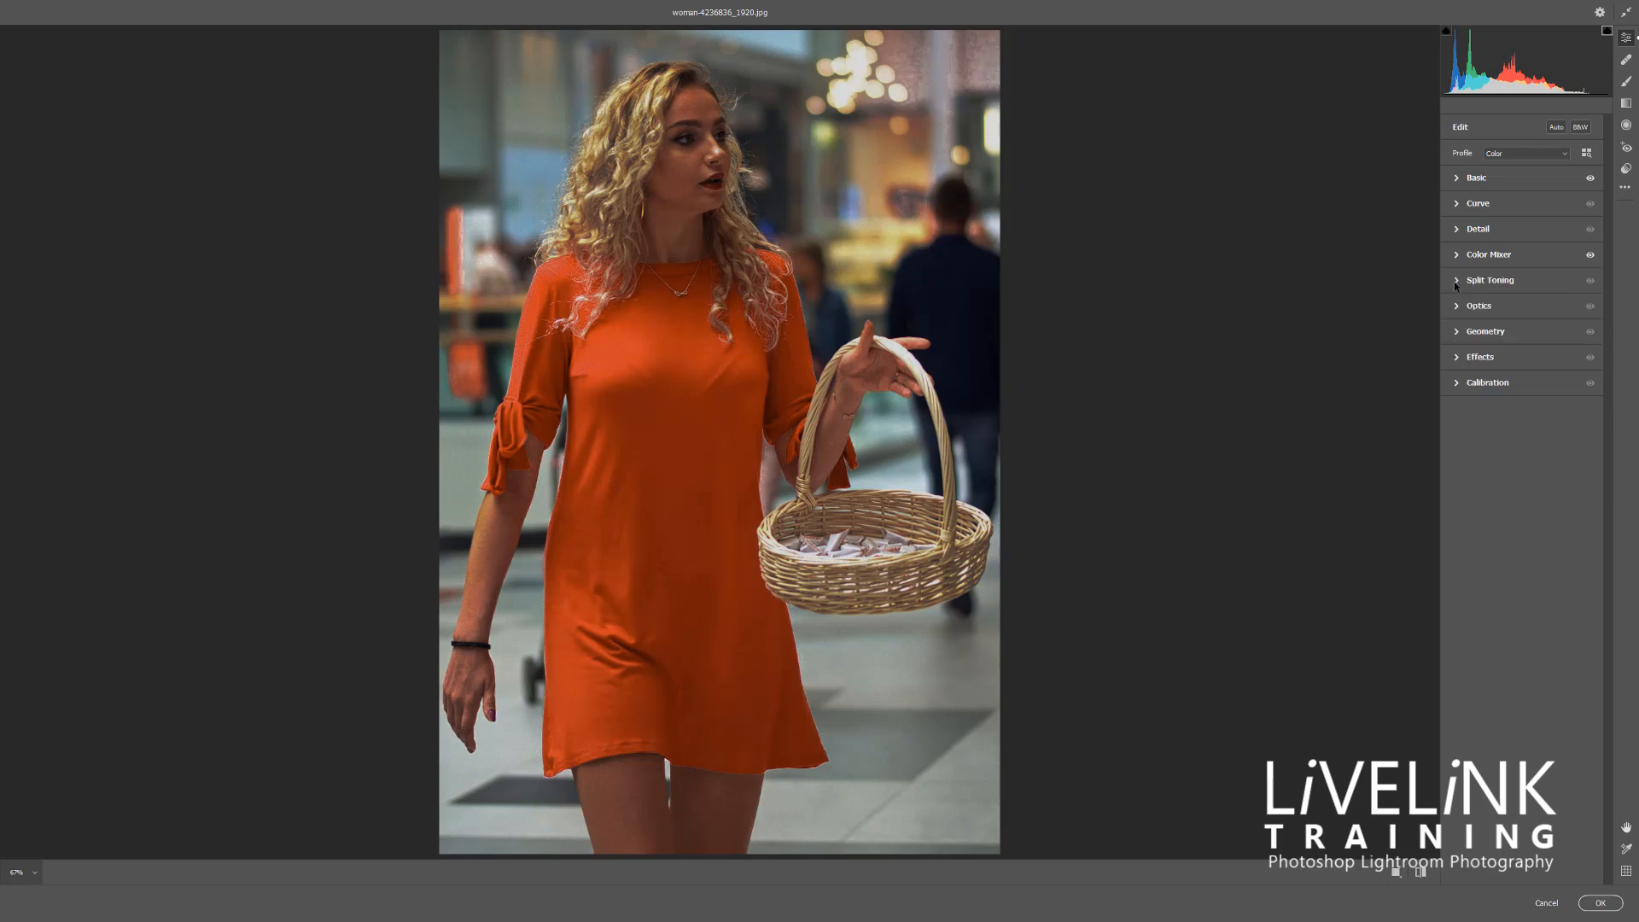
Review the Split Toning settings, and in Optics raise Distortion to about +3 and lower the Vignette slightly
click(1457, 282)
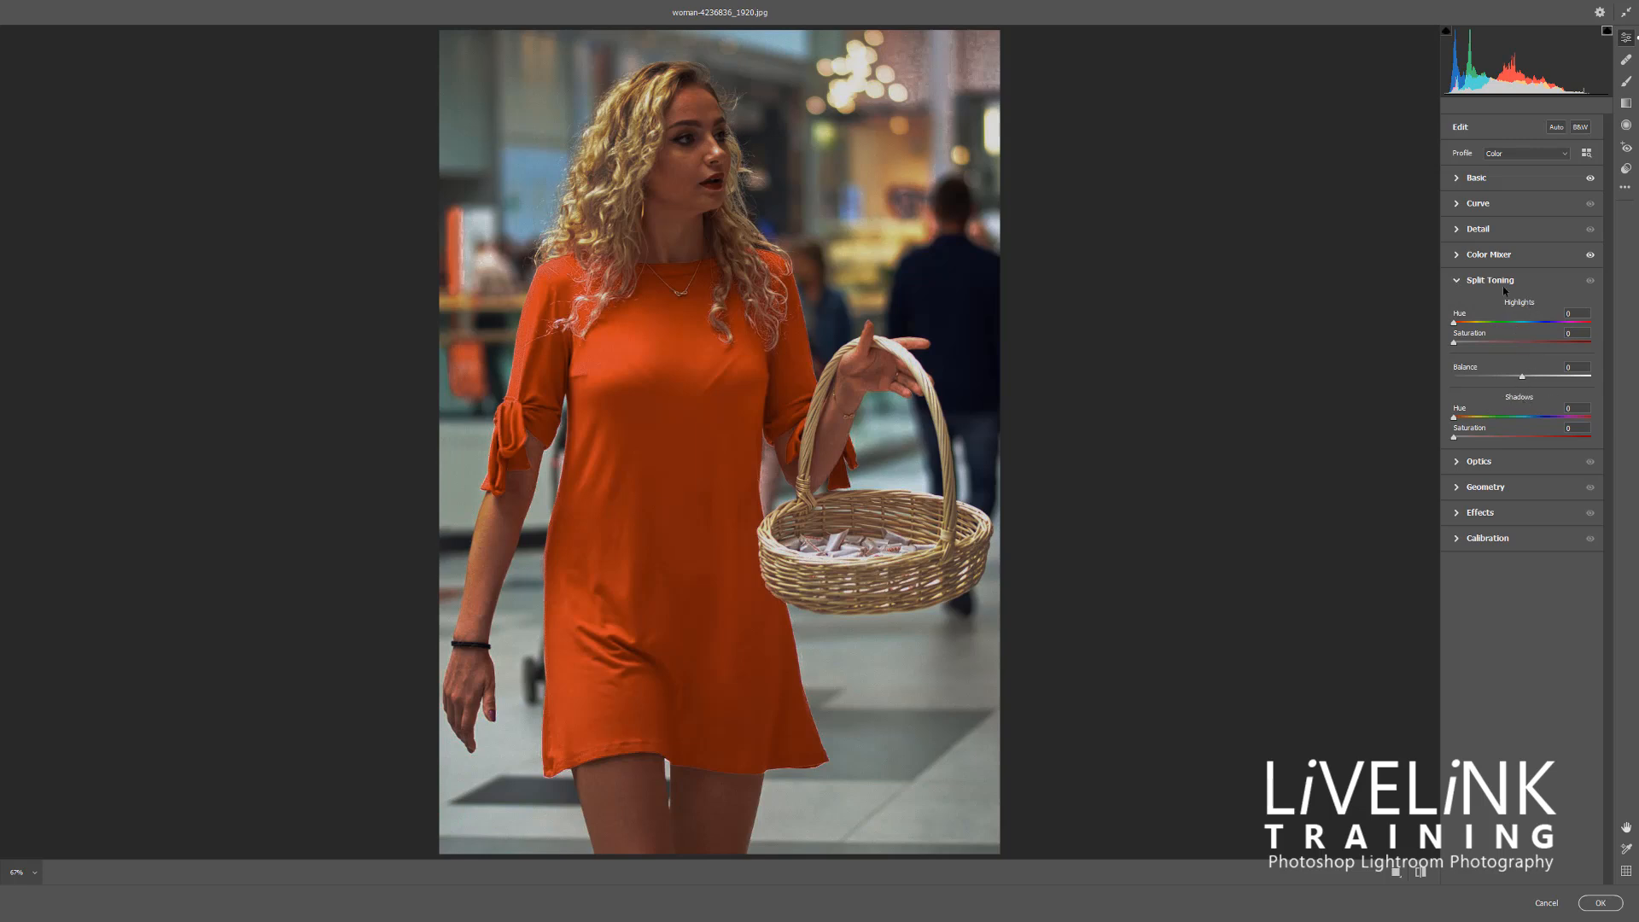
click(1477, 282)
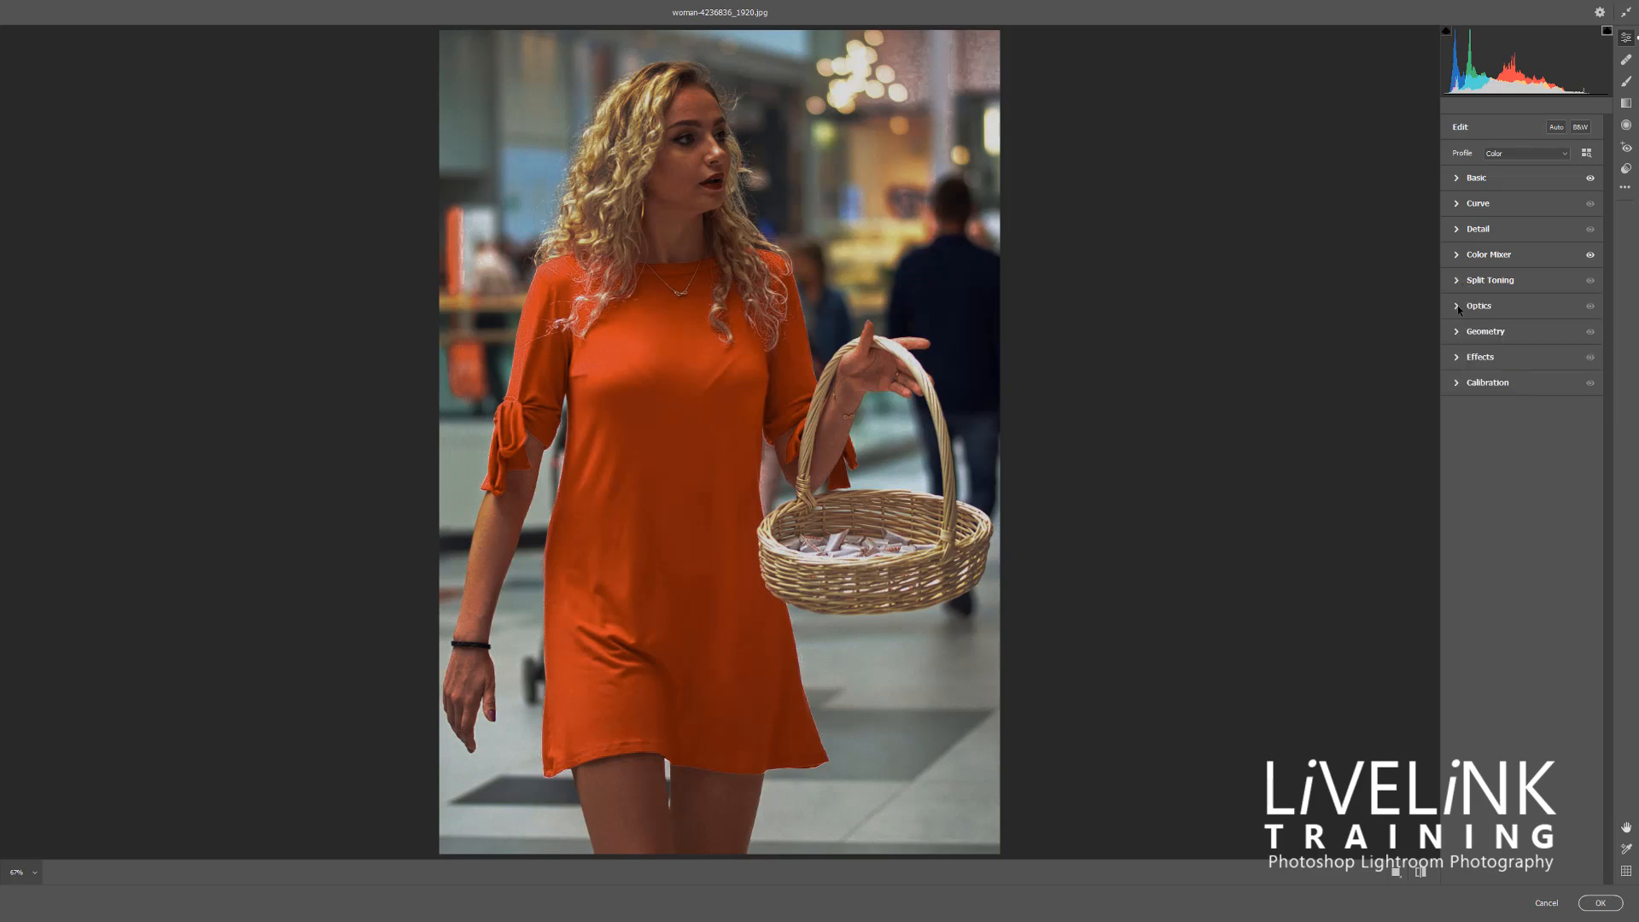
click(1459, 308)
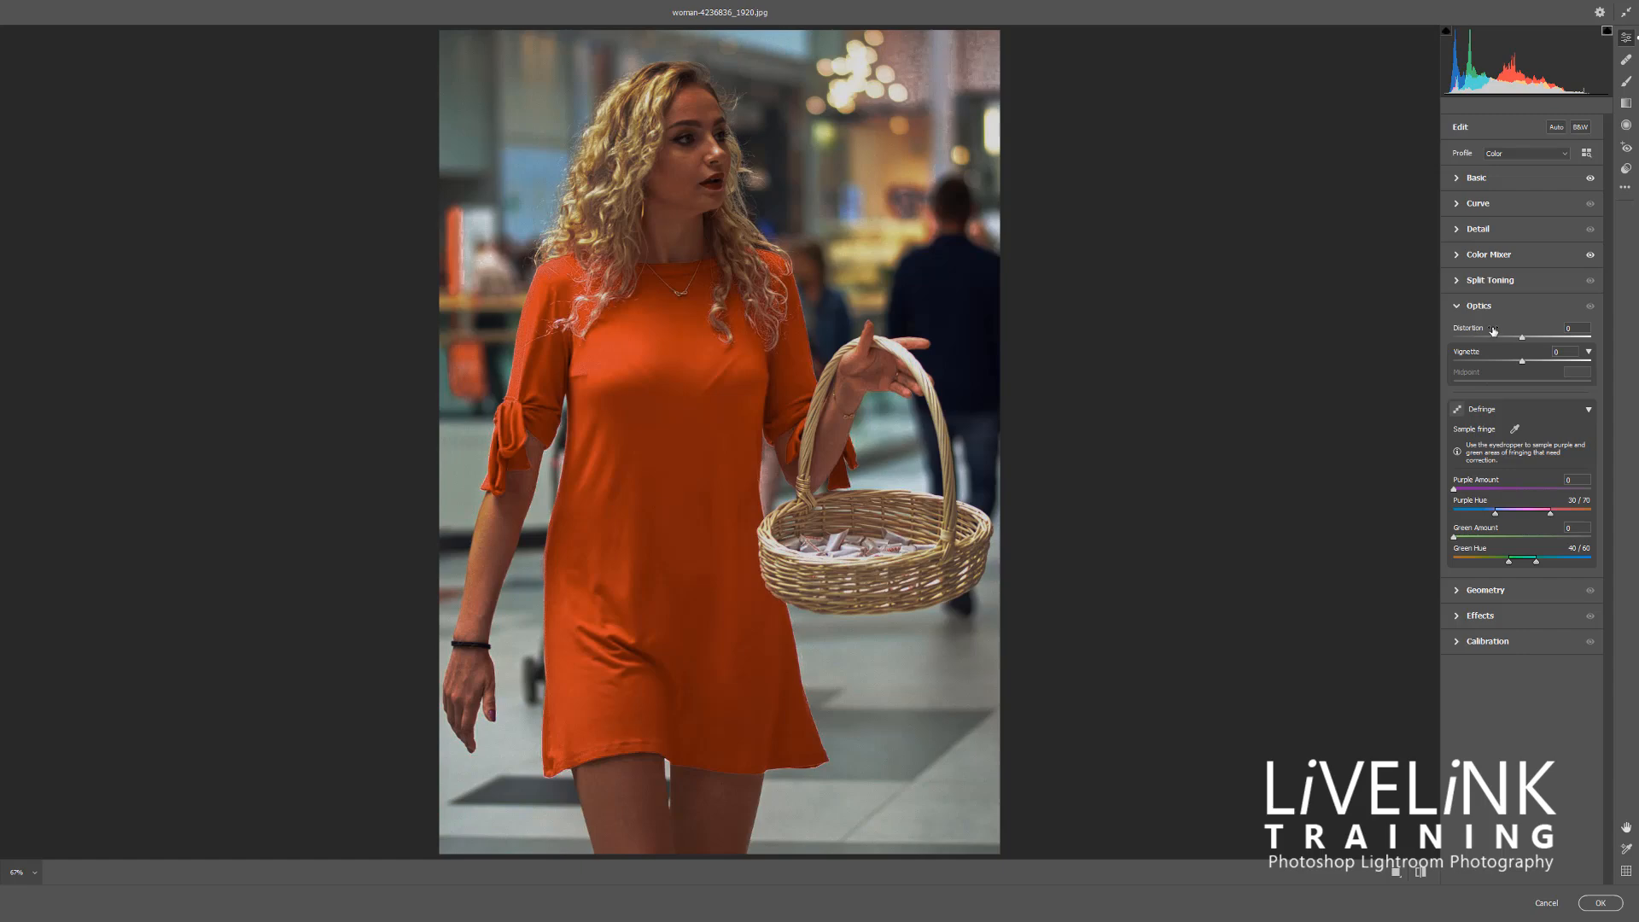
drag(1521, 338, 1513, 478)
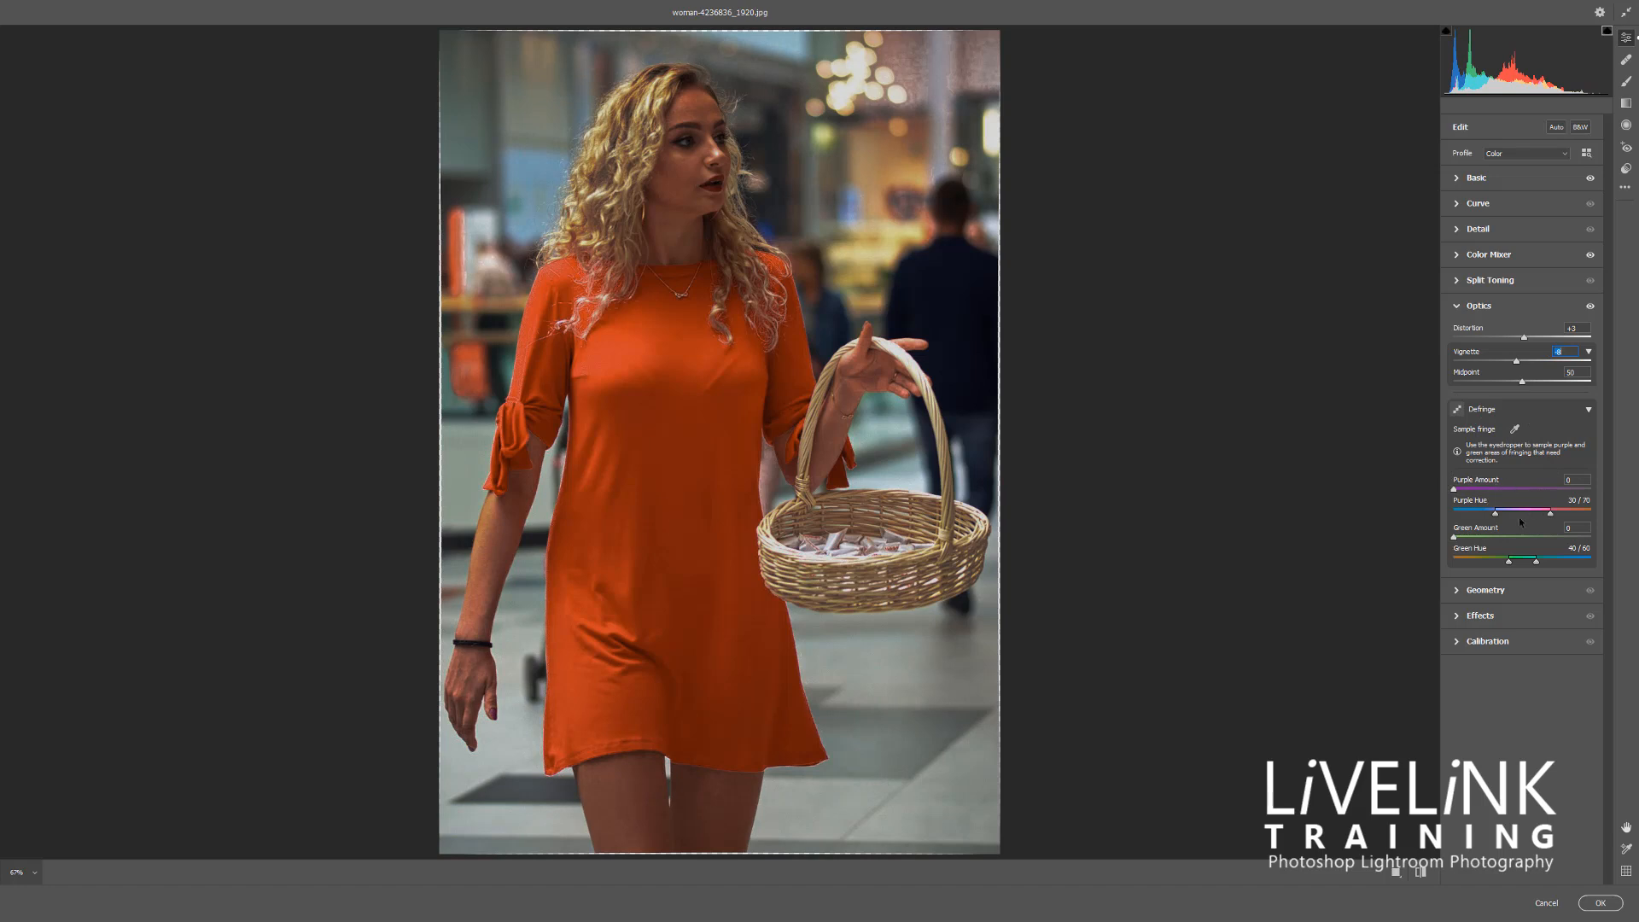
click(1459, 306)
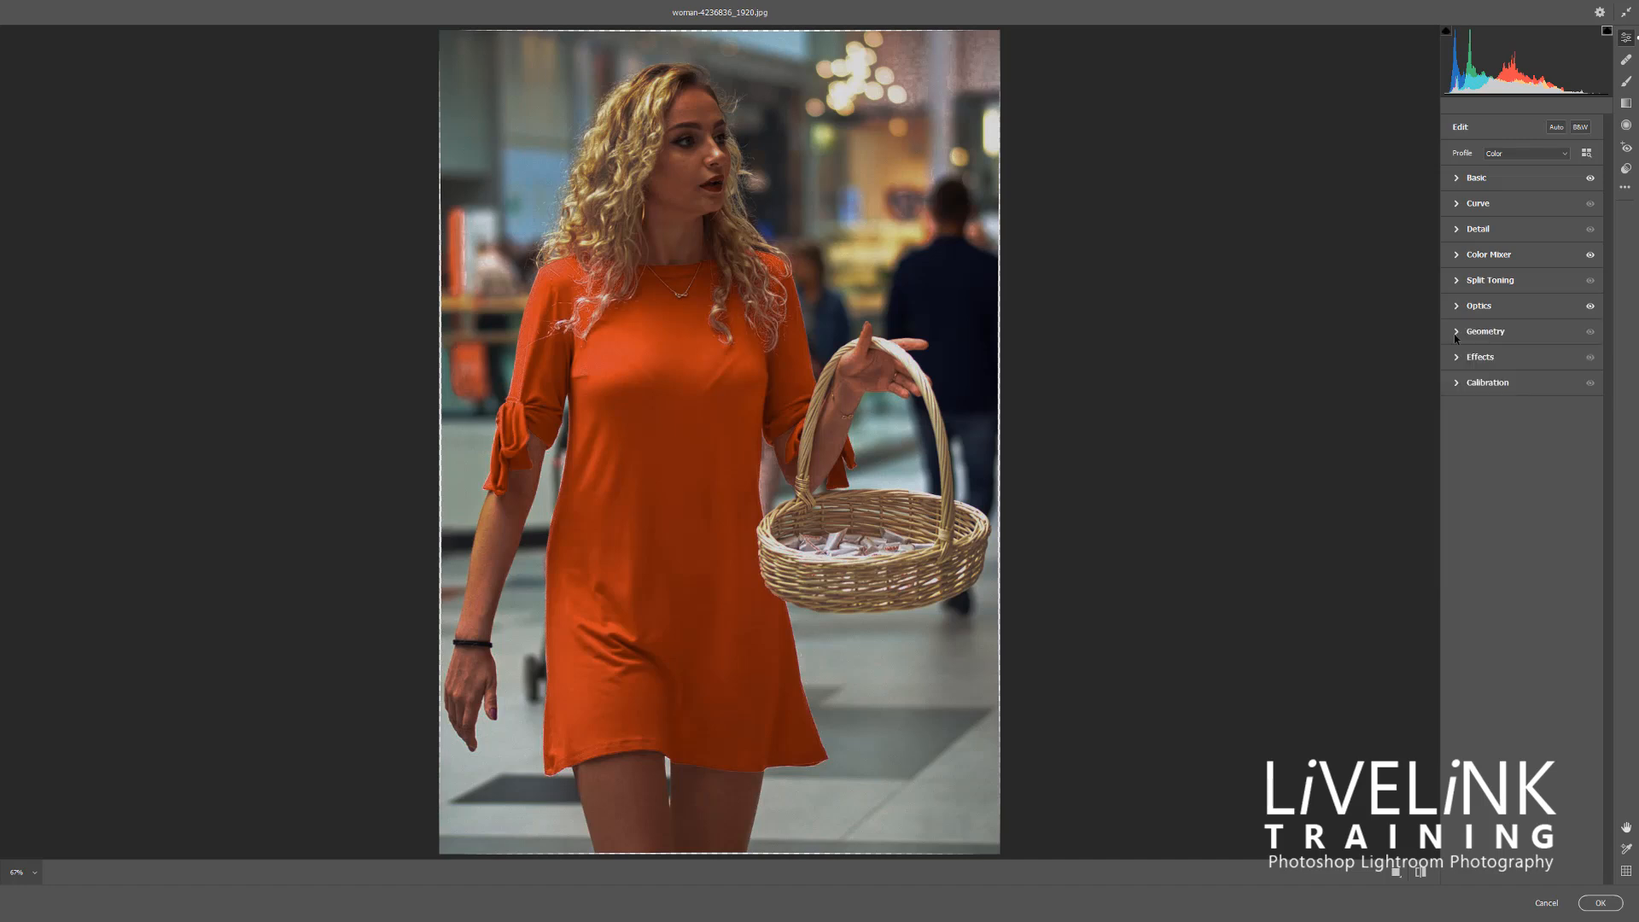
Tilt the photo's perspective using the Manual Transformations in Geometry, and collapse that section
click(1456, 333)
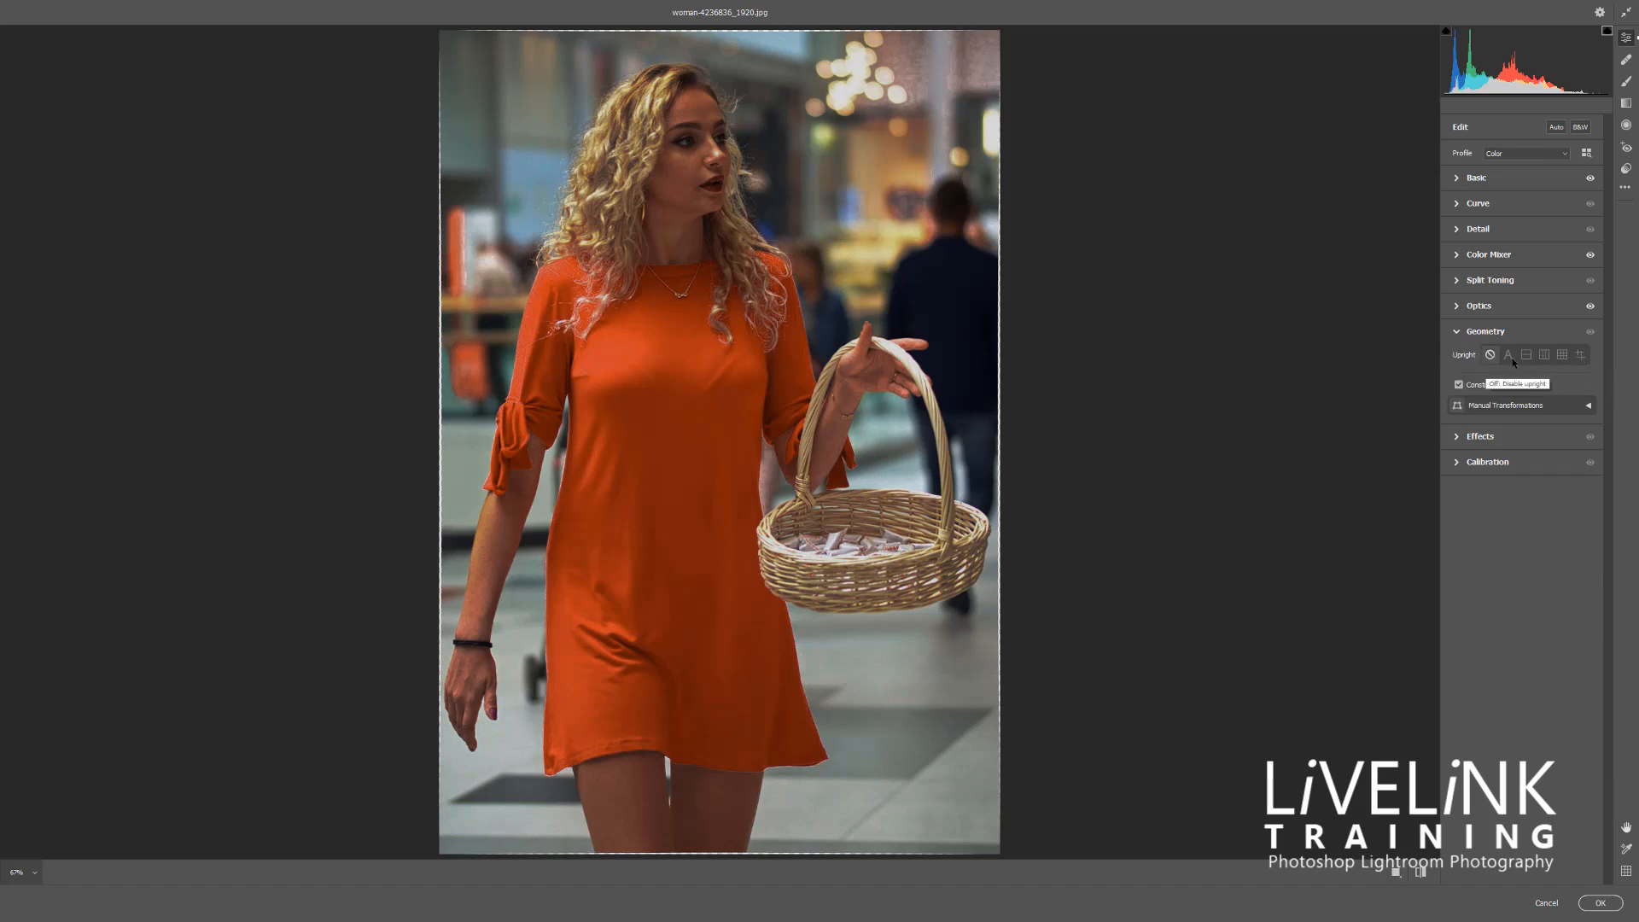
click(1590, 405)
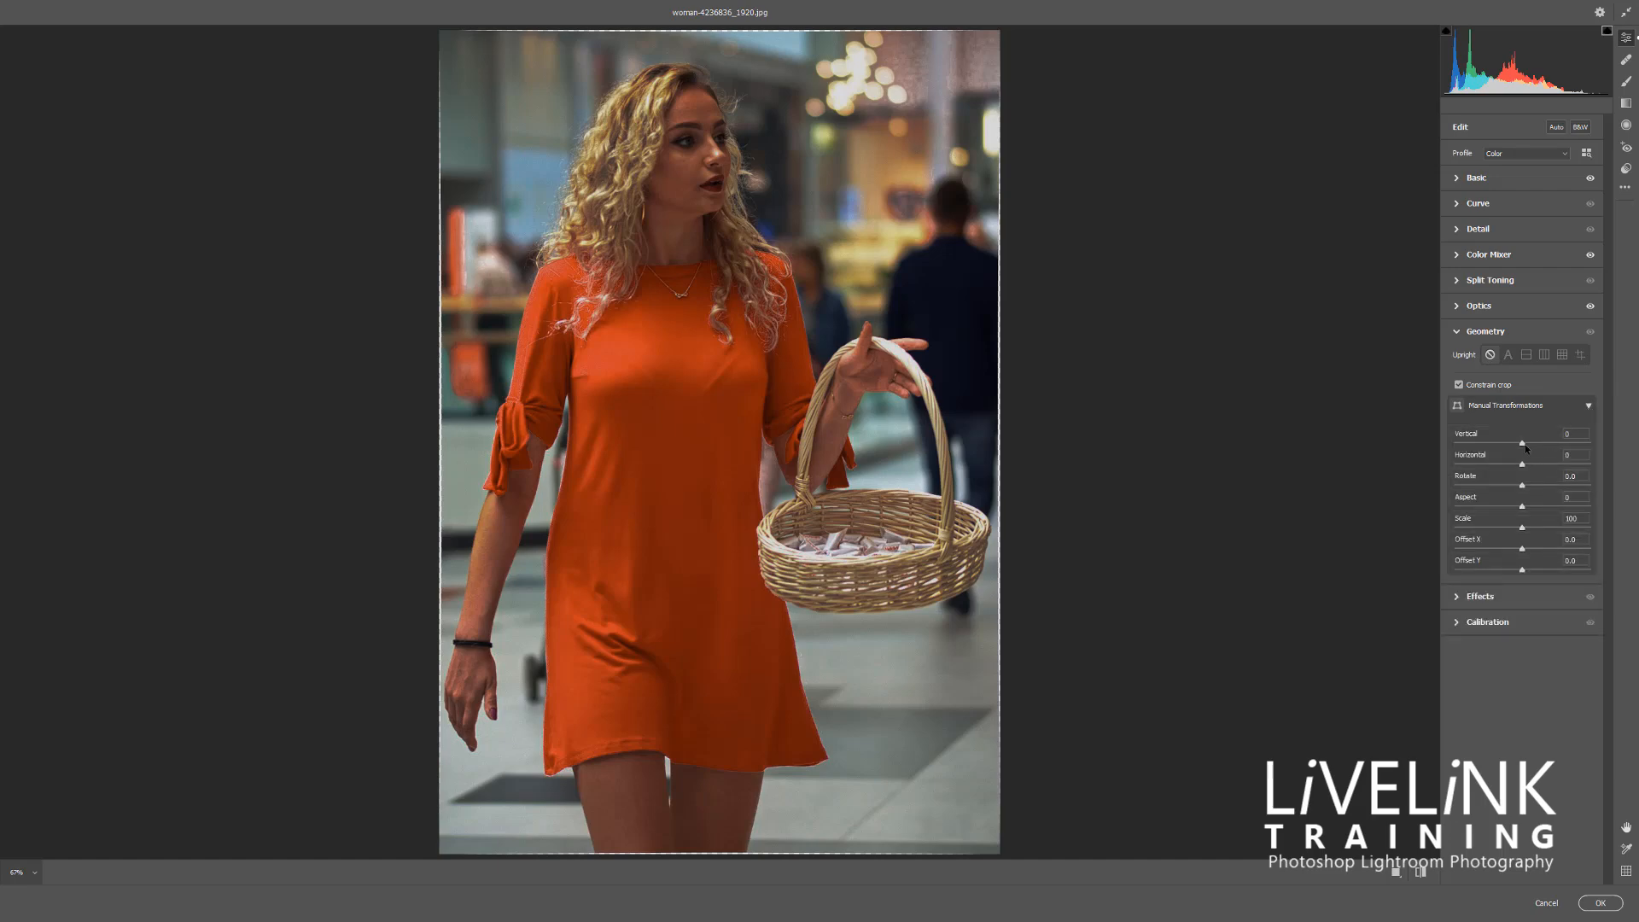
drag(1523, 445, 1519, 510)
click(1458, 333)
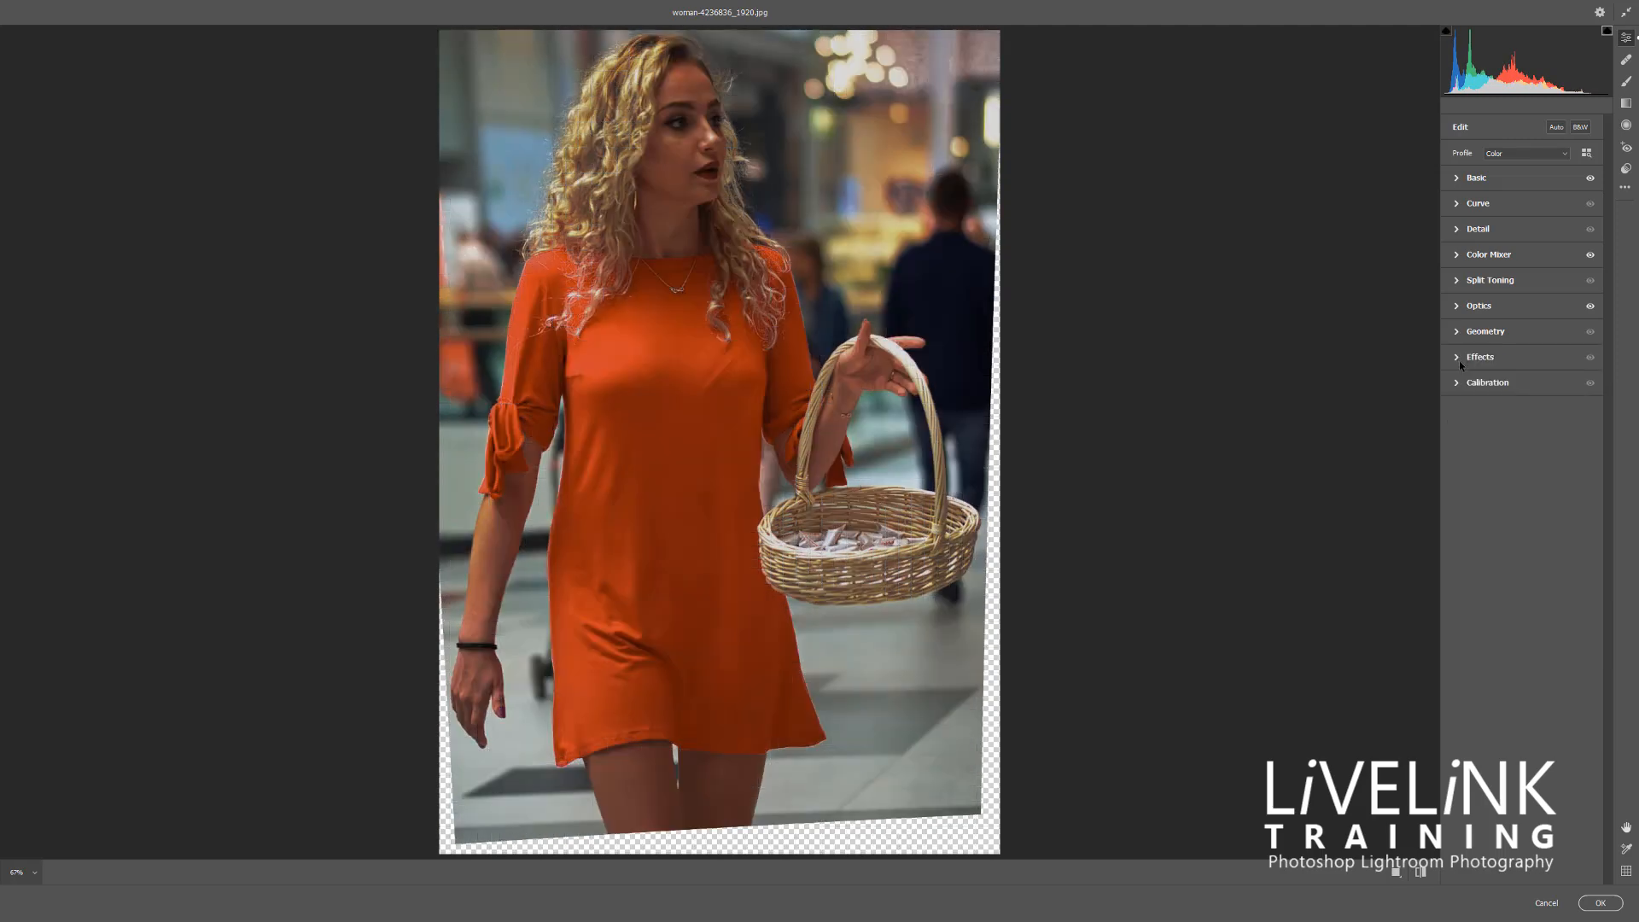
Adjust the Vignetting slightly in Effects and review the Calibration settings
click(1458, 359)
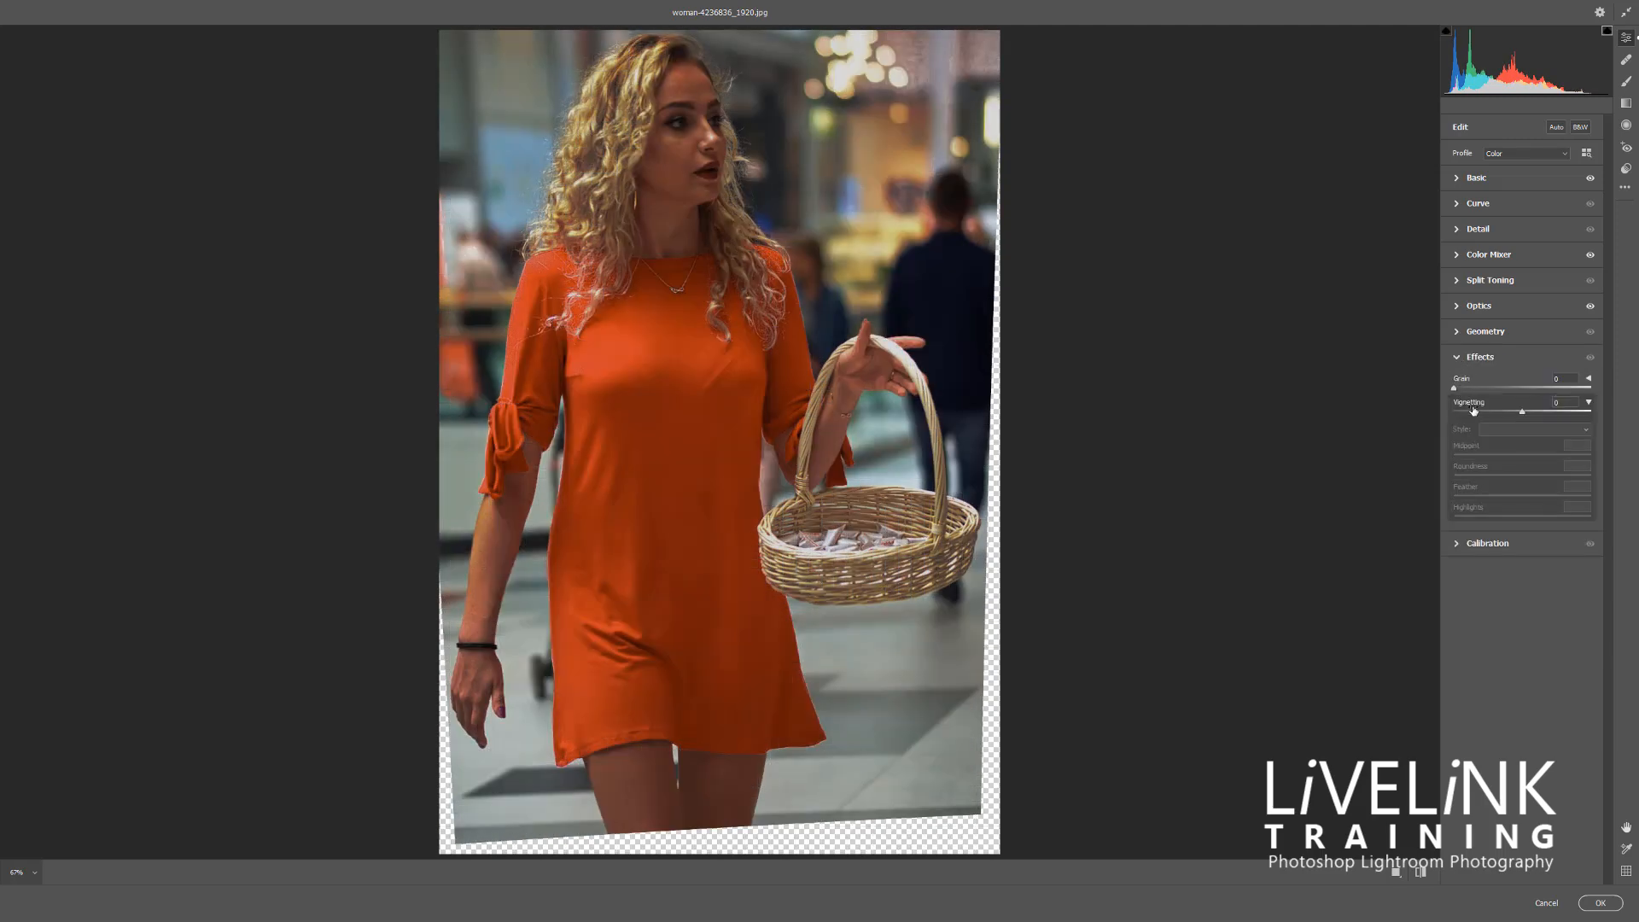
mouse_move(1523, 413)
mouse_down()
mouse_move(1490, 414)
mouse_move(1547, 415)
mouse_move(1519, 426)
mouse_up()
click(1456, 358)
click(1457, 384)
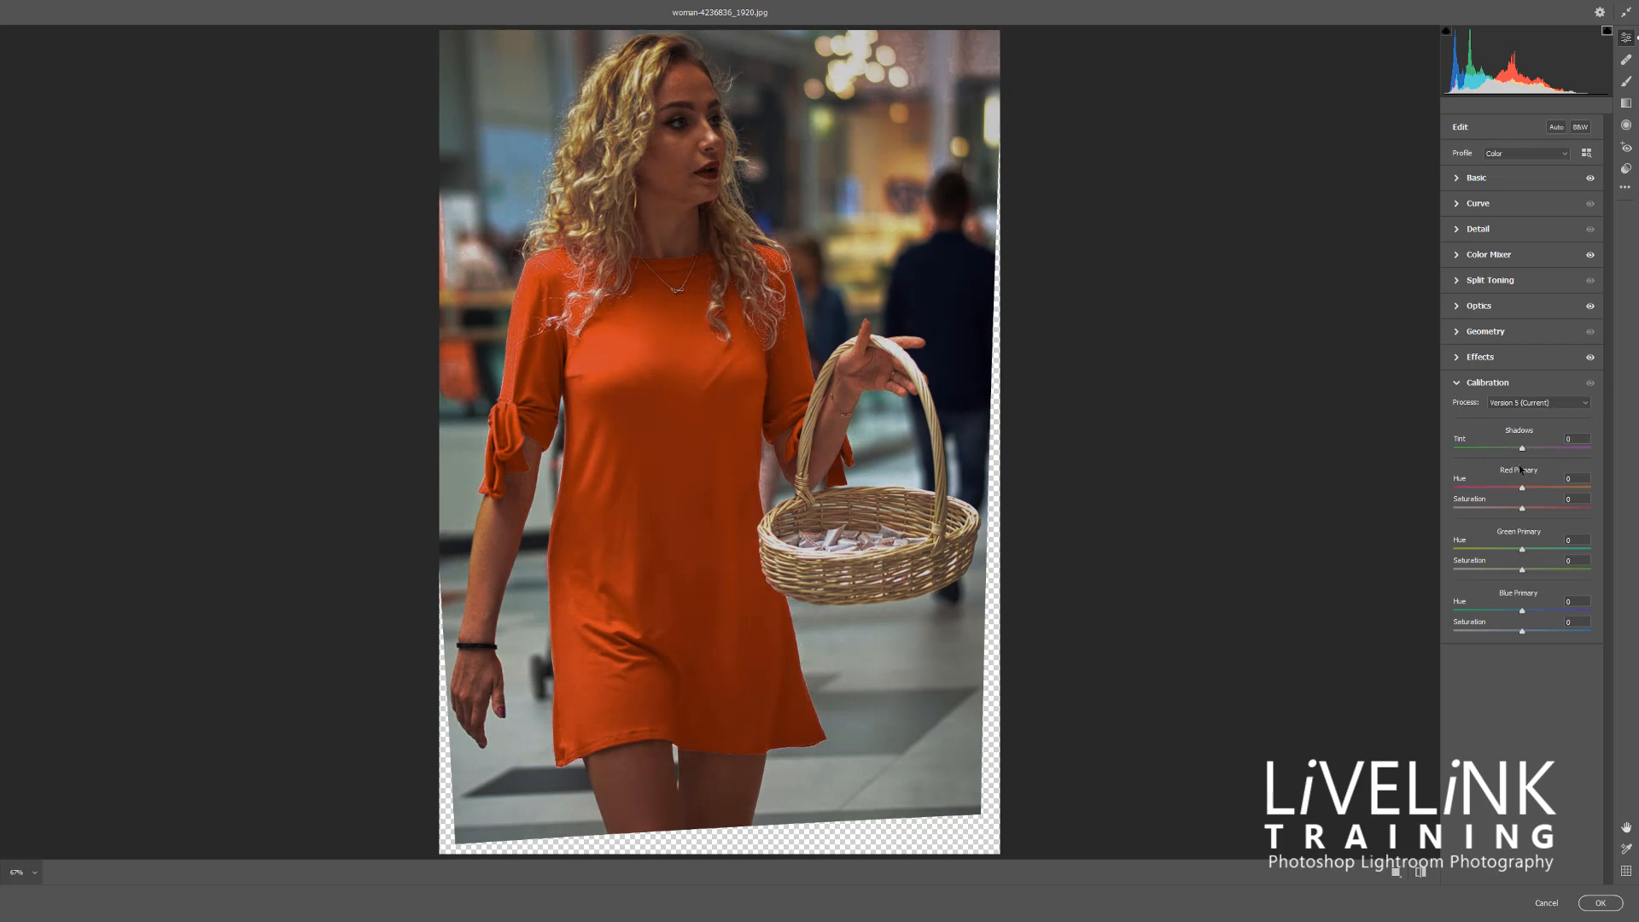
click(1488, 382)
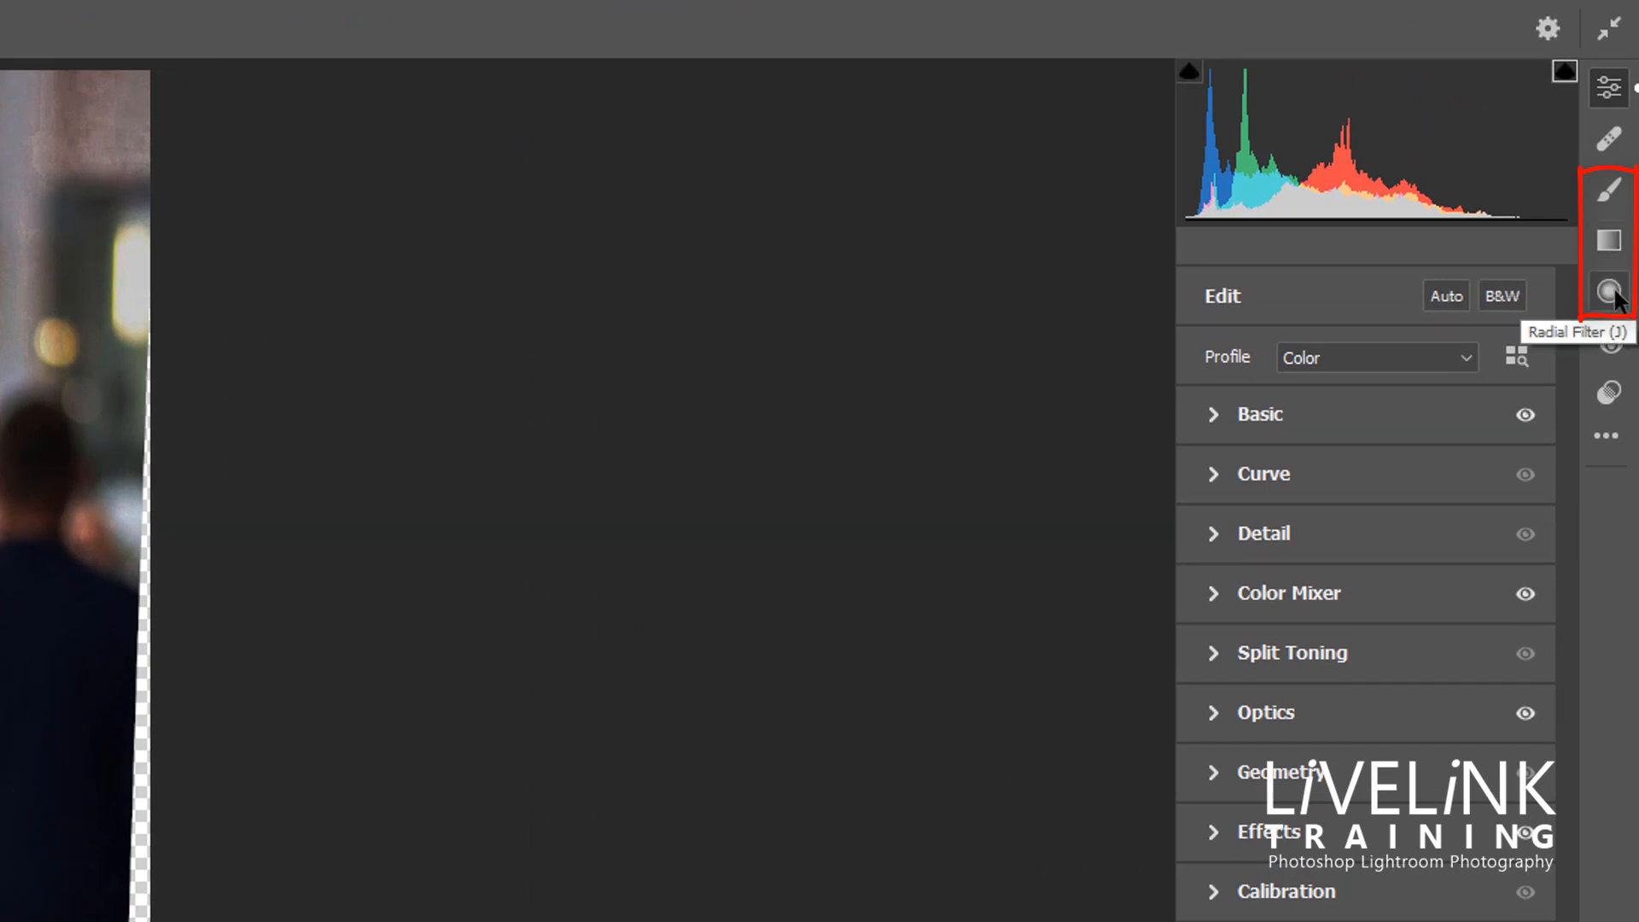
Brush the dress's front with Exposure about +0.60, Highlights about +13 and Shadows about +13, and check the painted mask
click(1603, 193)
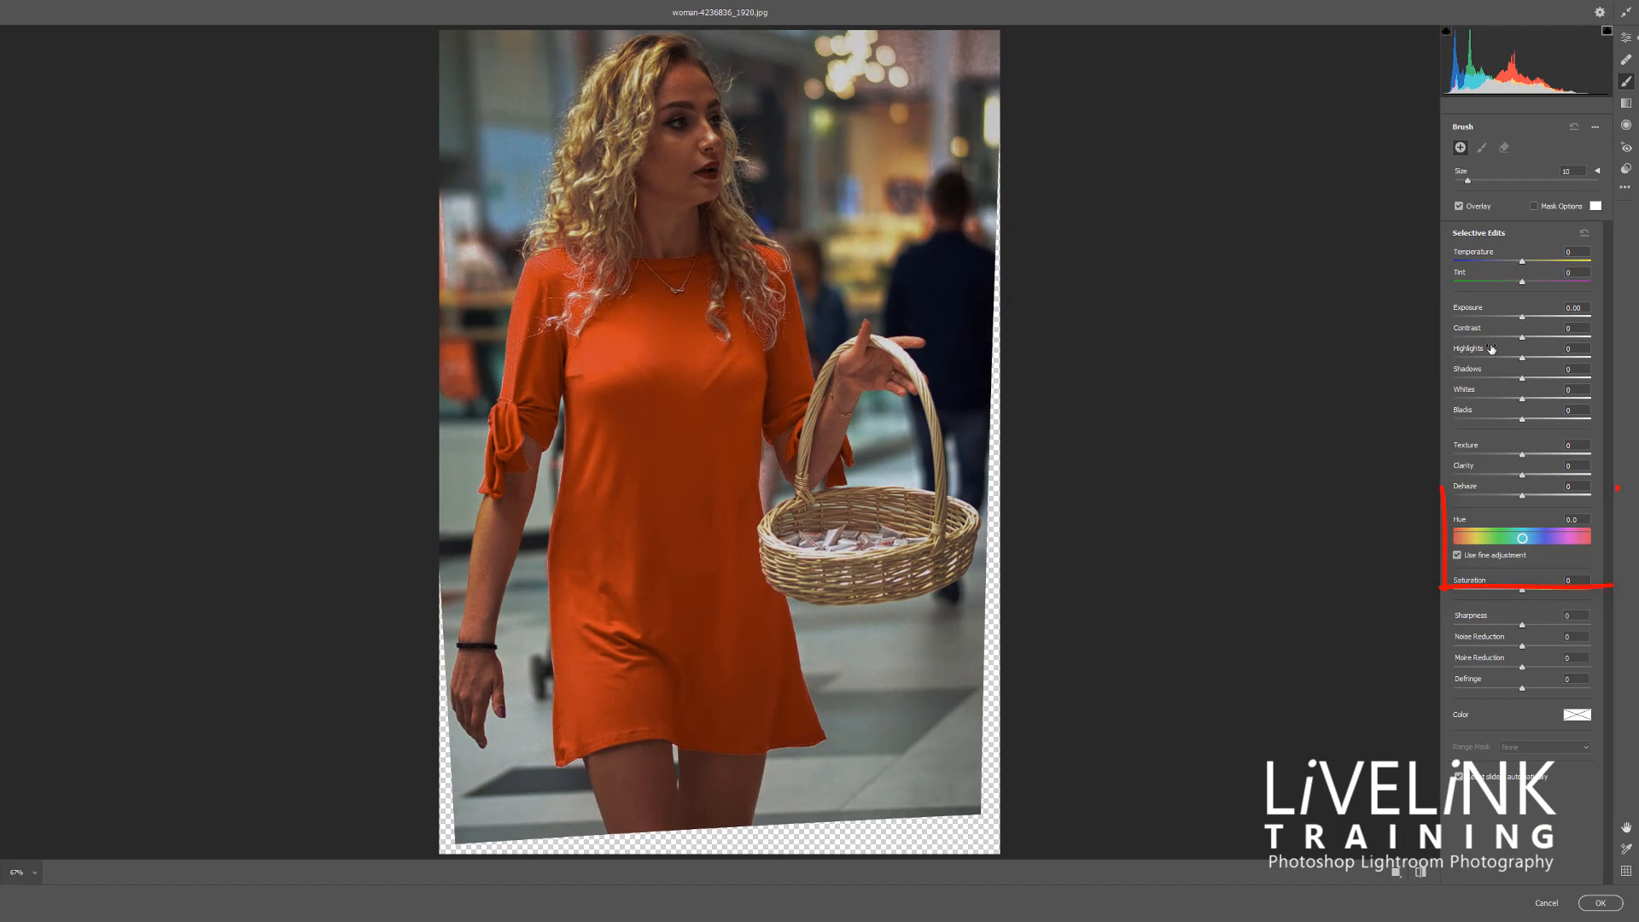
drag(1523, 318, 1534, 321)
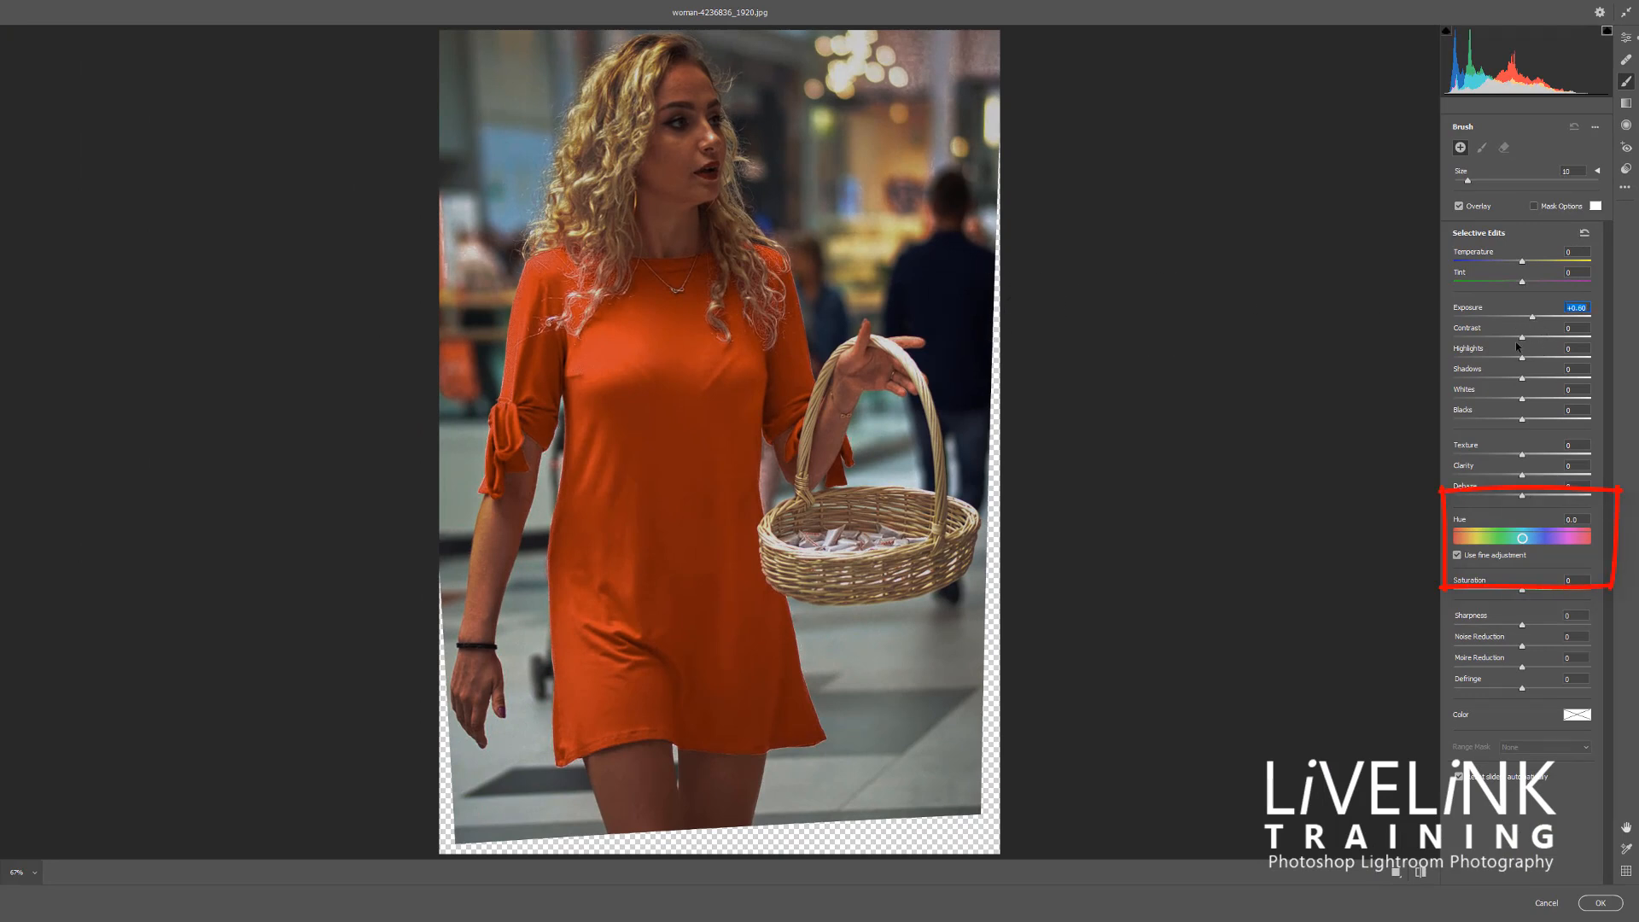
drag(1524, 362, 1532, 378)
mouse_move(680, 397)
mouse_down()
mouse_move(663, 458)
mouse_move(627, 468)
mouse_move(634, 511)
mouse_move(710, 472)
mouse_move(732, 480)
mouse_move(640, 439)
mouse_move(664, 500)
mouse_up()
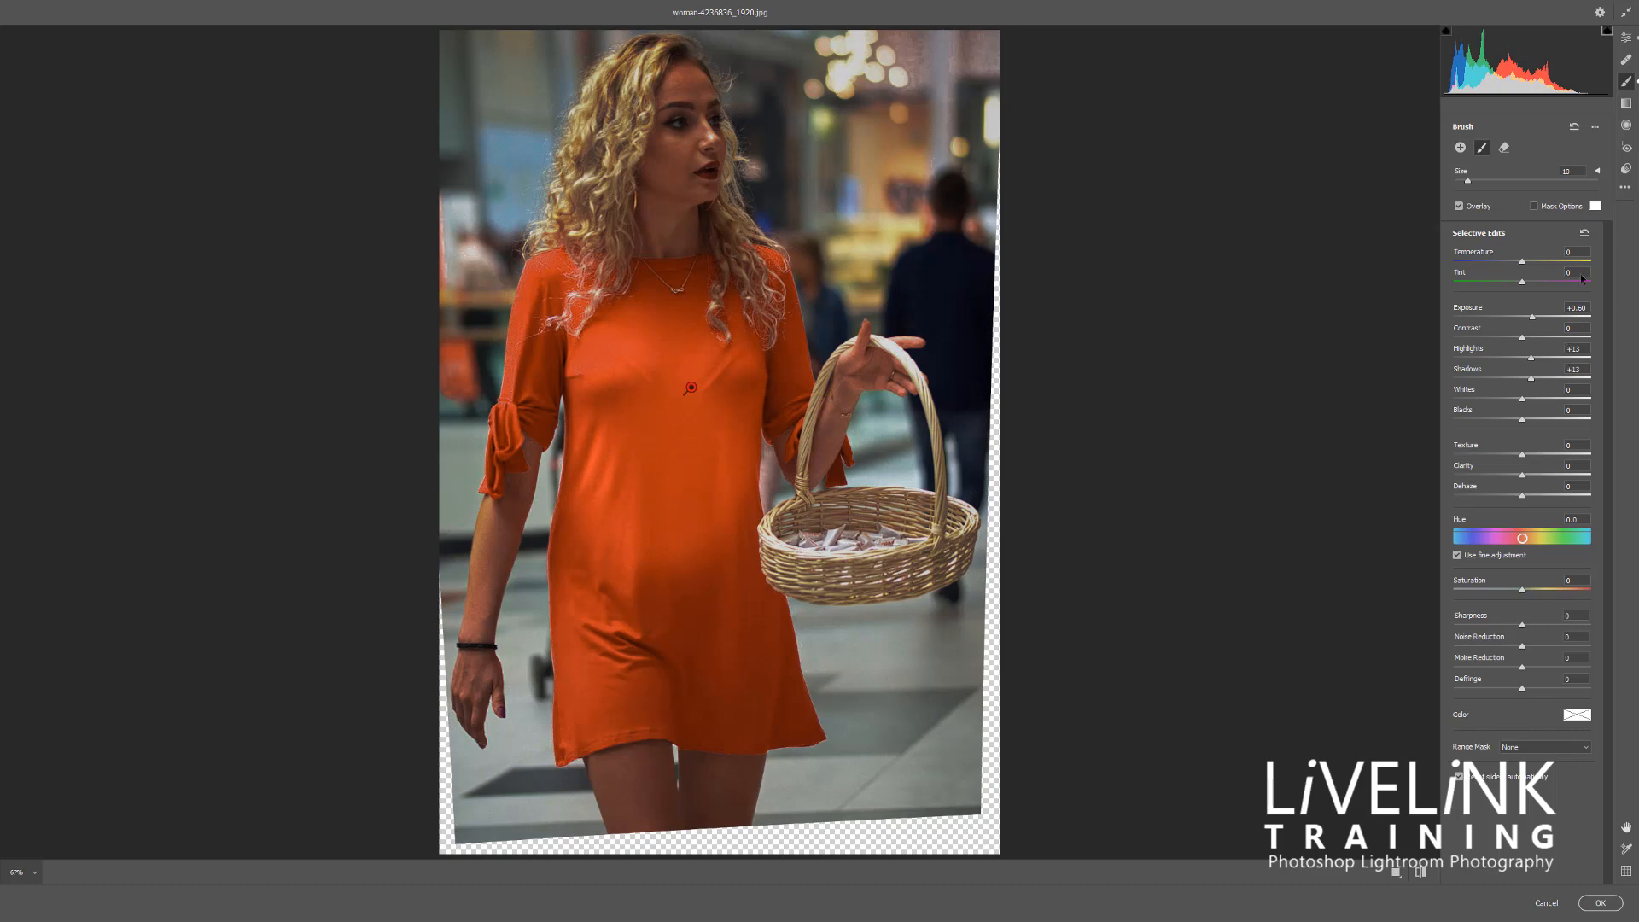
click(1536, 208)
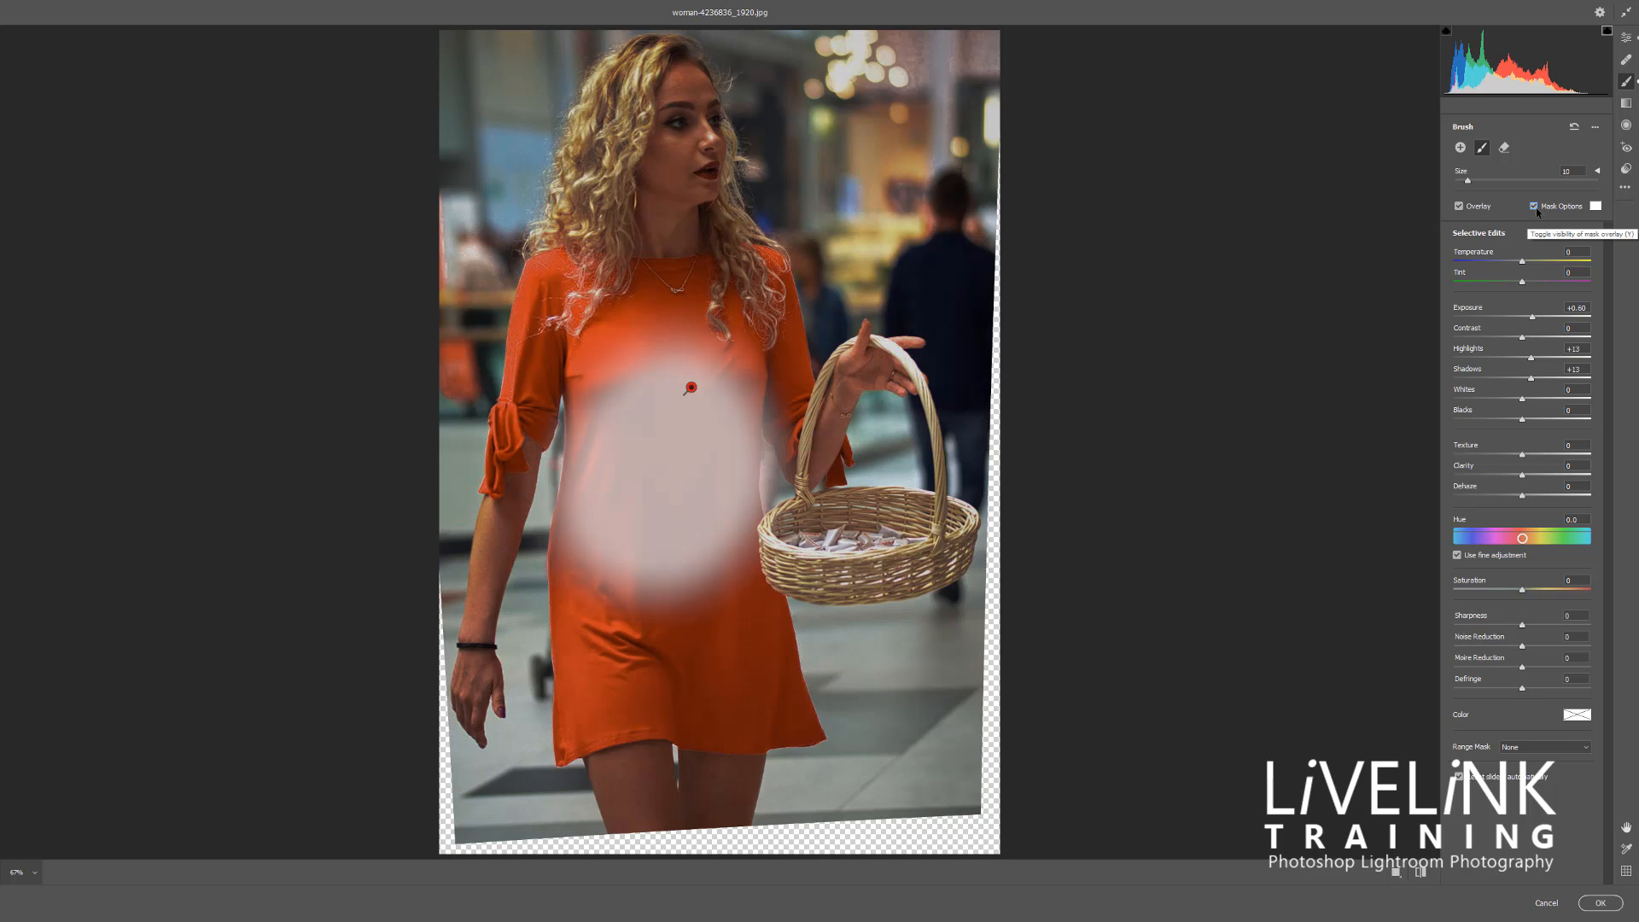
click(1535, 207)
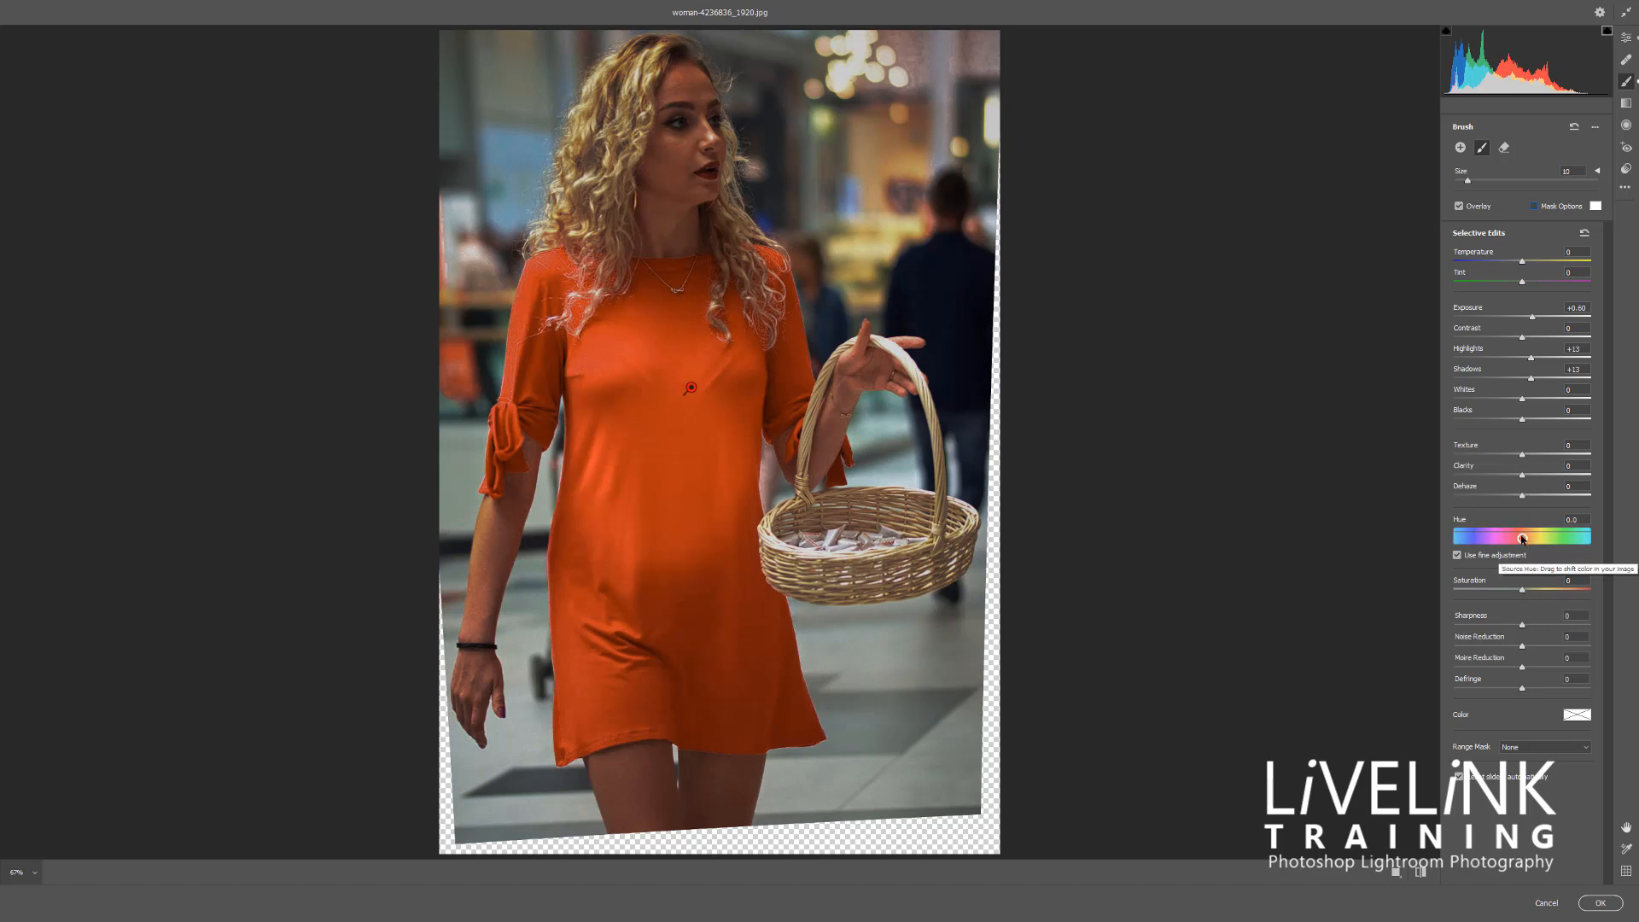
Try shifting the brushed area's Hue with fine adjustment on and off
drag(1522, 542, 1458, 559)
click(1457, 556)
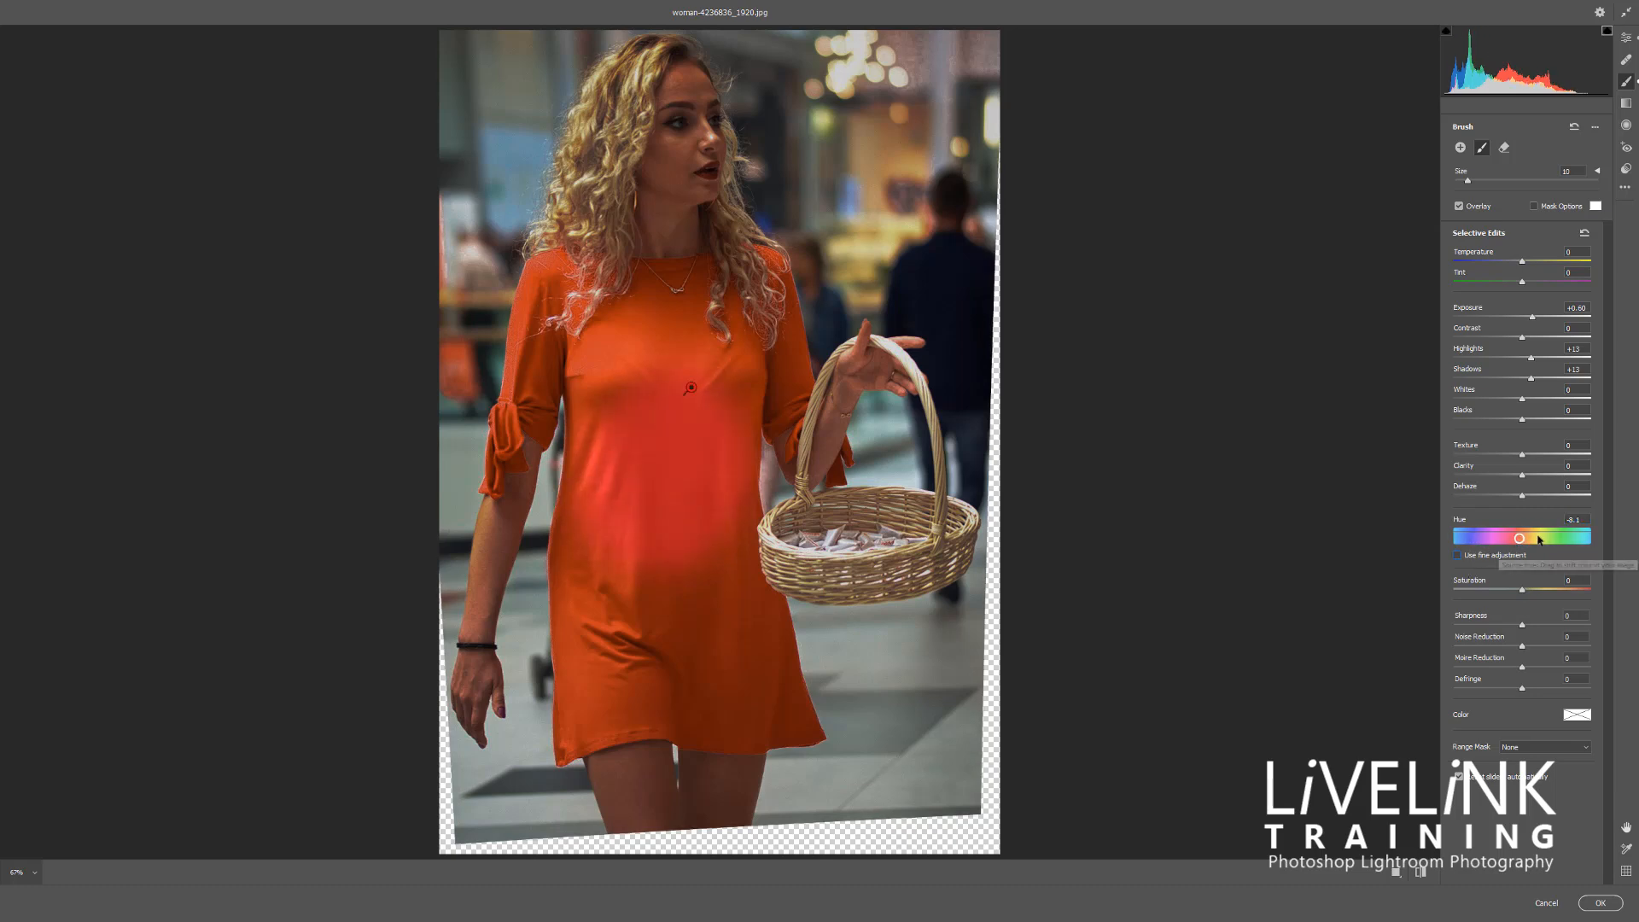
mouse_move(1520, 541)
mouse_down()
mouse_move(1472, 543)
mouse_move(1588, 542)
mouse_move(1513, 560)
mouse_up()
click(1459, 556)
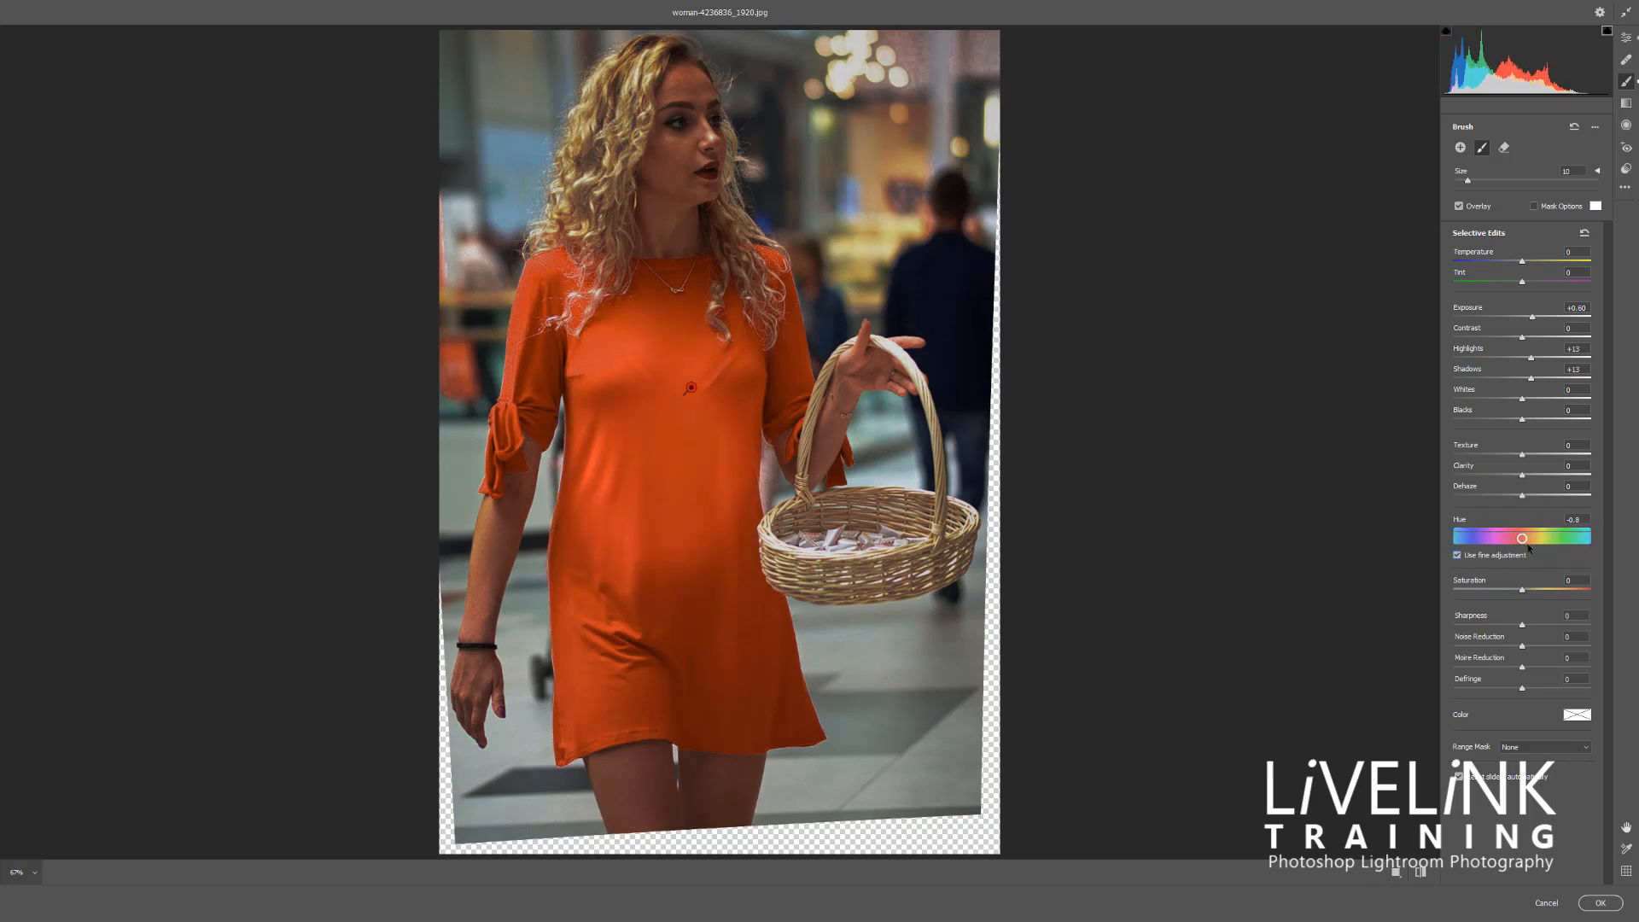
drag(1524, 544, 1629, 543)
drag(1458, 538, 1469, 541)
Turn off fine adjustment, shift the brushed area's Hue to pinkish red, and return to the Edit settings
click(1458, 555)
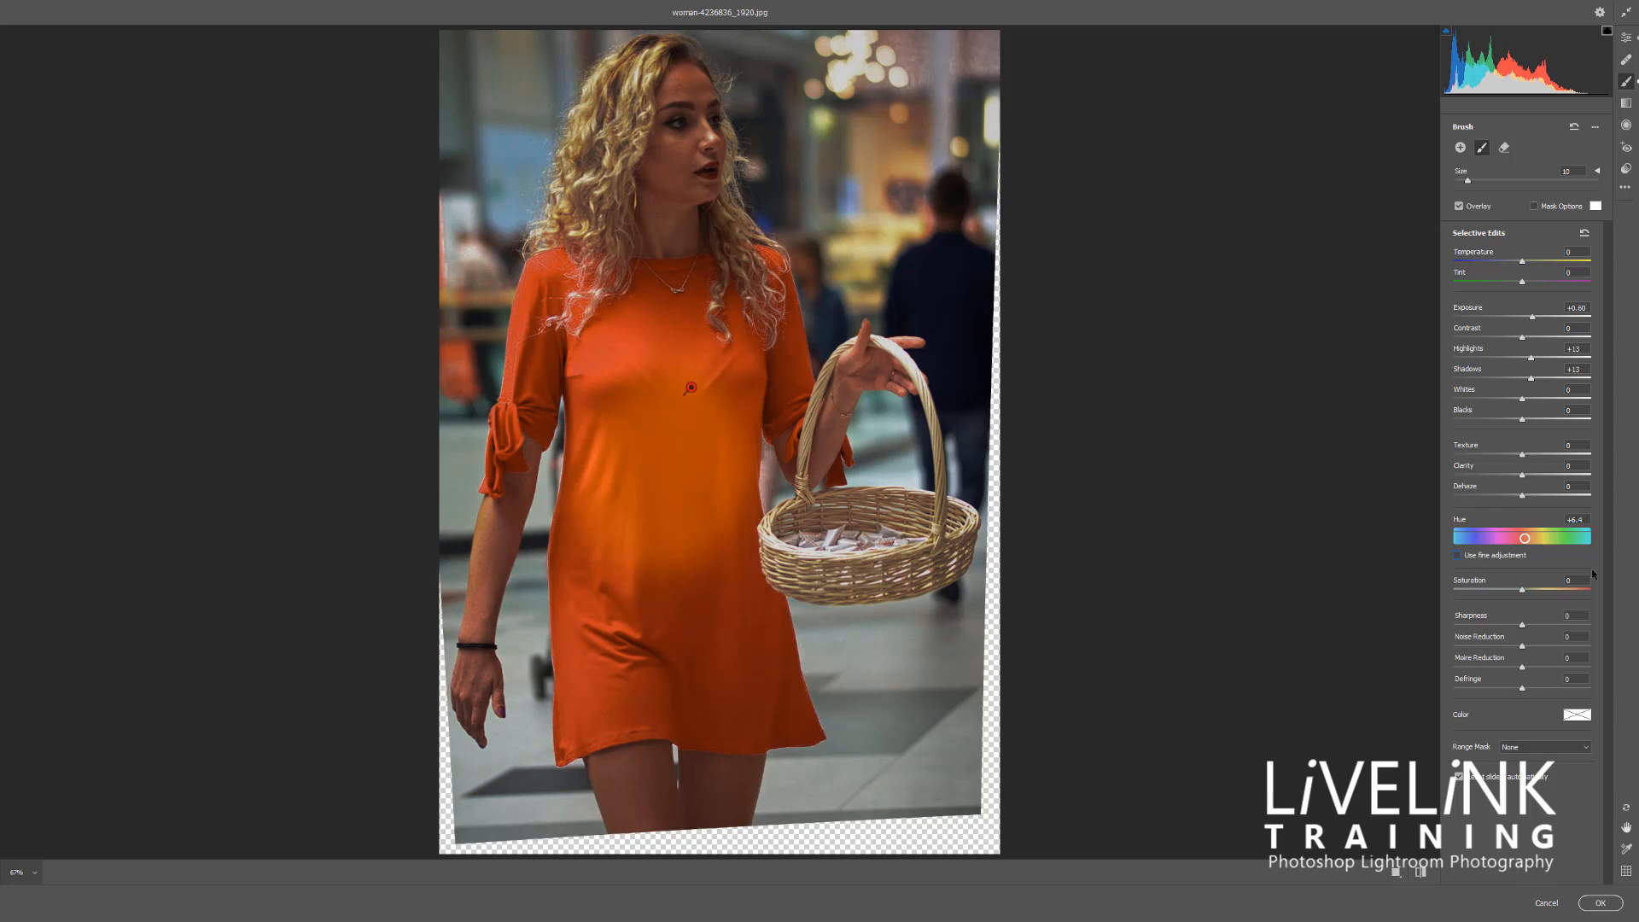
click(1523, 538)
drag(1495, 541, 1512, 540)
click(1626, 37)
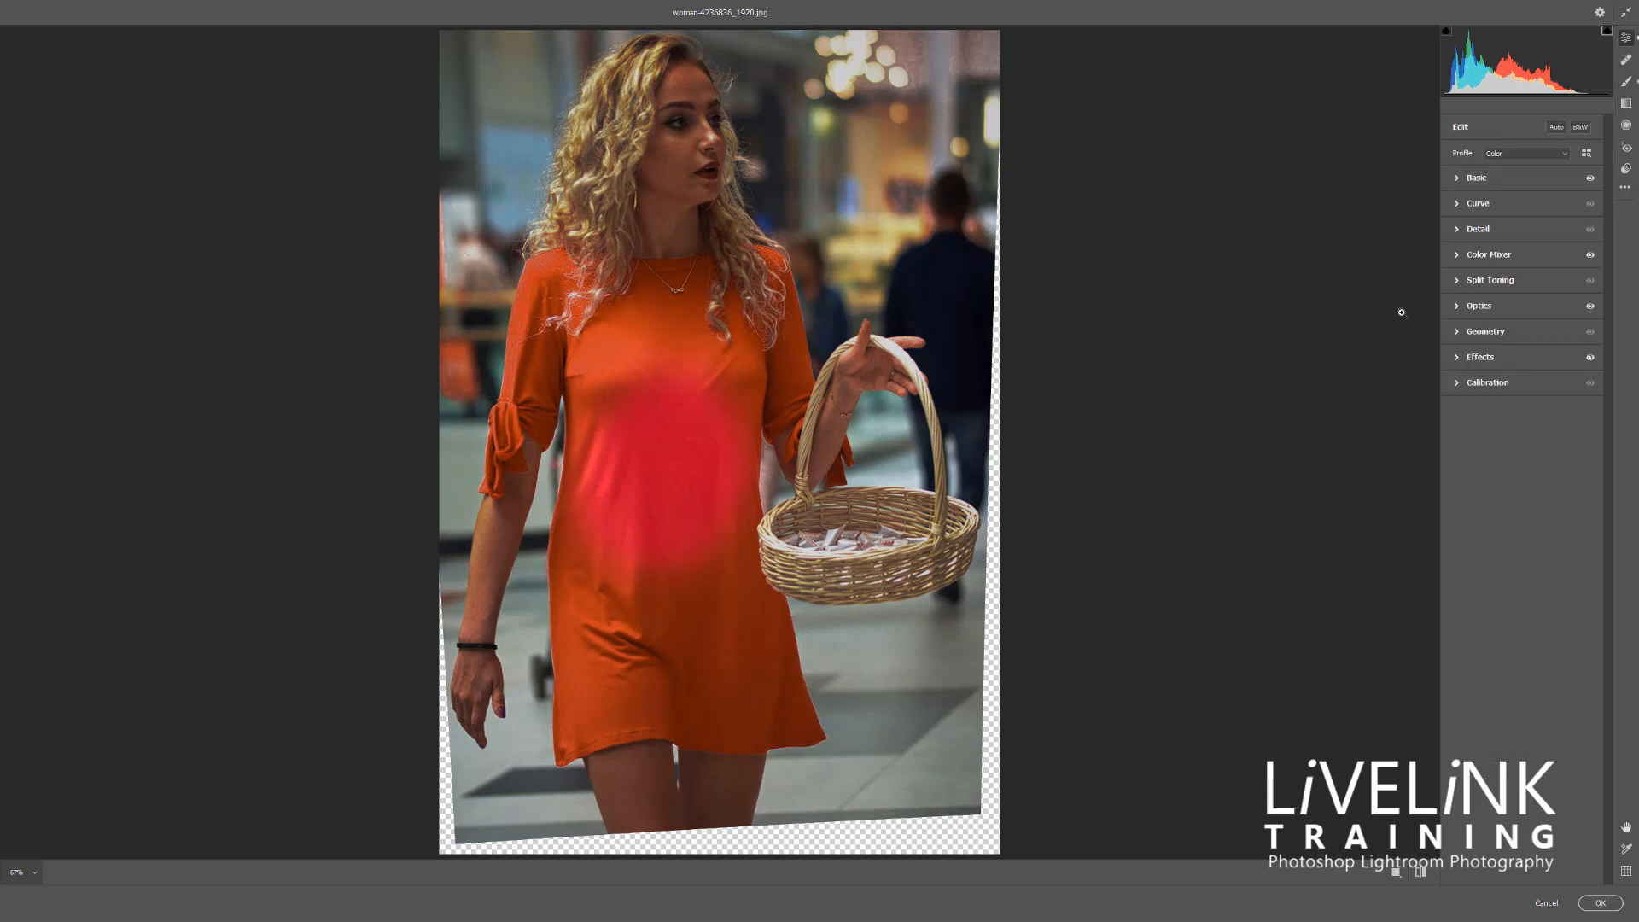